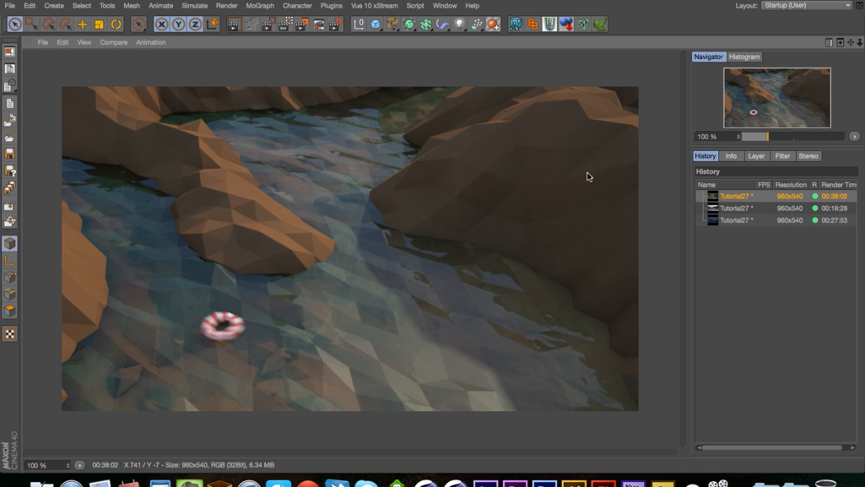
Compare the three finished Tutorial27 renders in the Picture Viewer history, ending on the overhead shot of the river
left_click(742, 218)
left_click(744, 209)
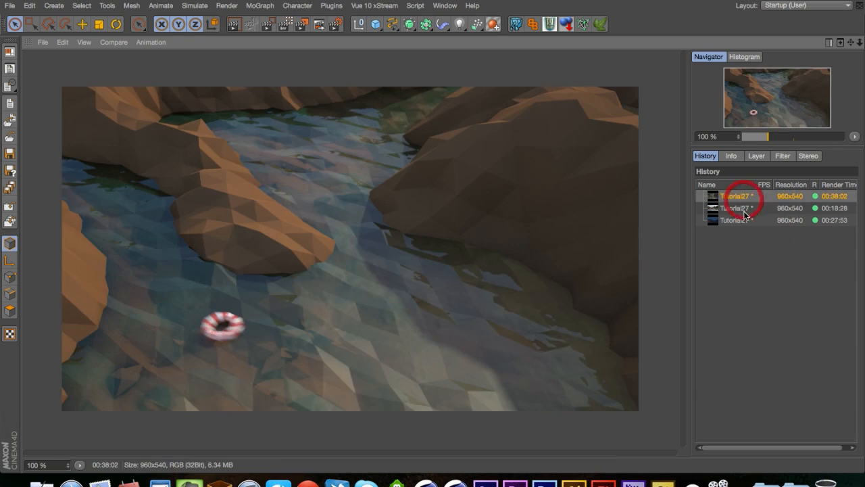
left_click(744, 209)
left_click(744, 209)
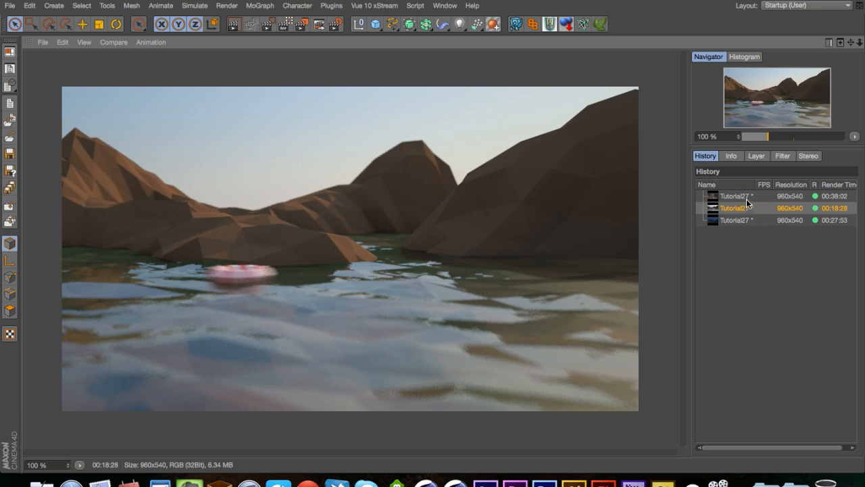
left_click(743, 198)
left_click(744, 208)
left_click(744, 197)
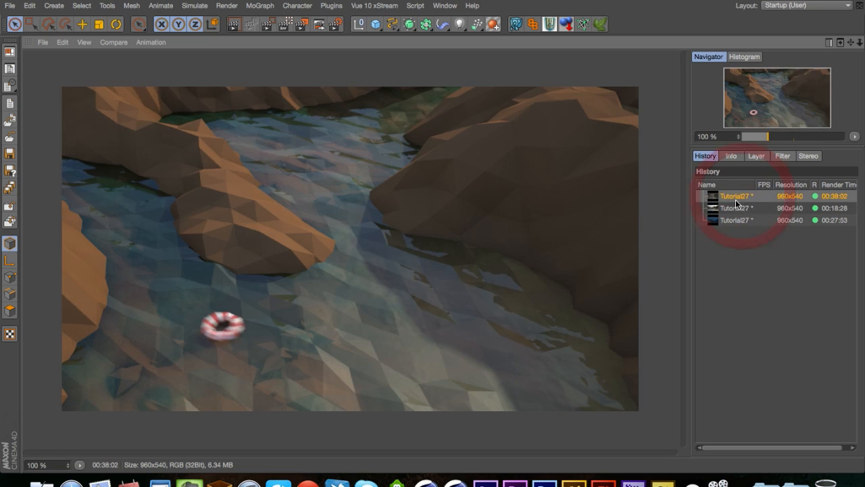
left_click(744, 220)
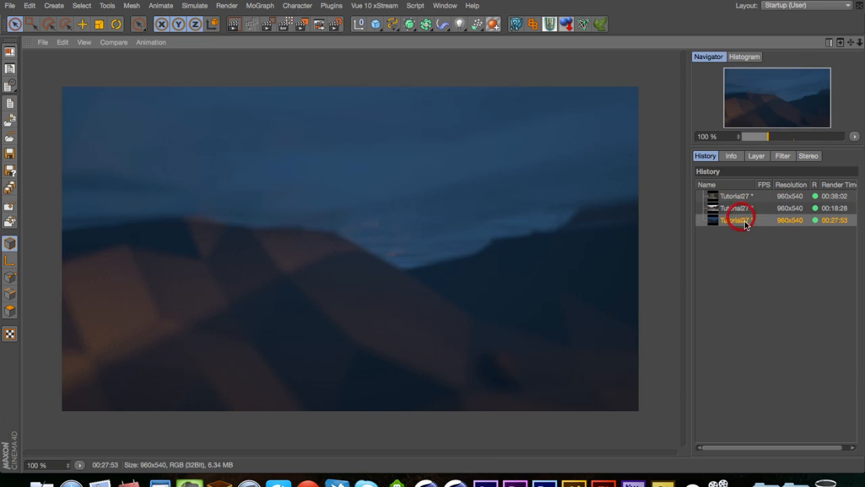
left_click(740, 209)
left_click(740, 197)
left_click(737, 209)
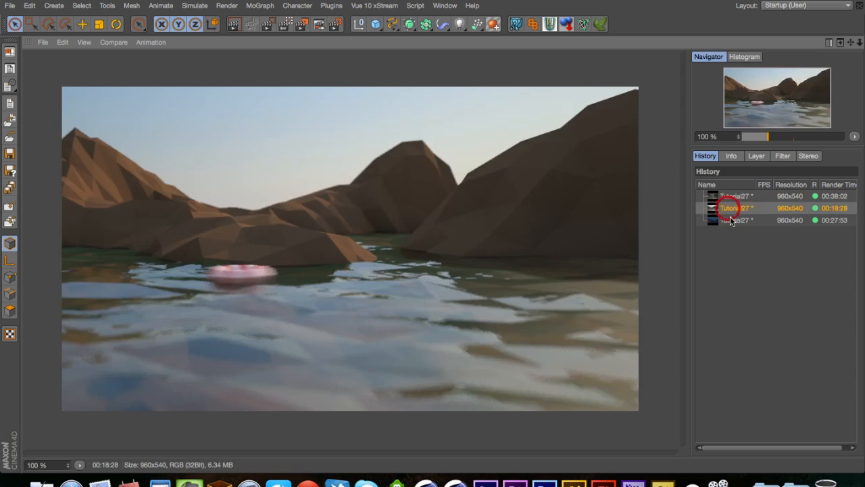
left_click(736, 221)
left_click(741, 208)
left_click(738, 197)
Return to the 3D scene, leave the UpperCamera view and examine the whole terrain from above
key("ctrl+Tab")
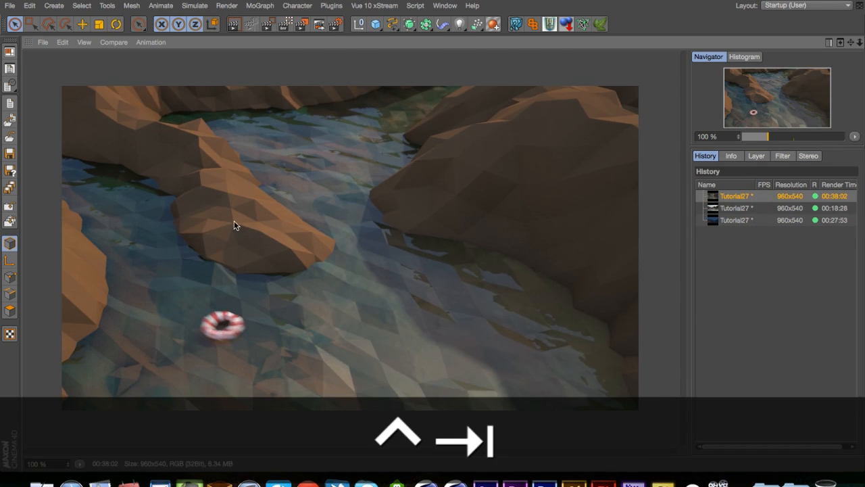
left_click(45, 57)
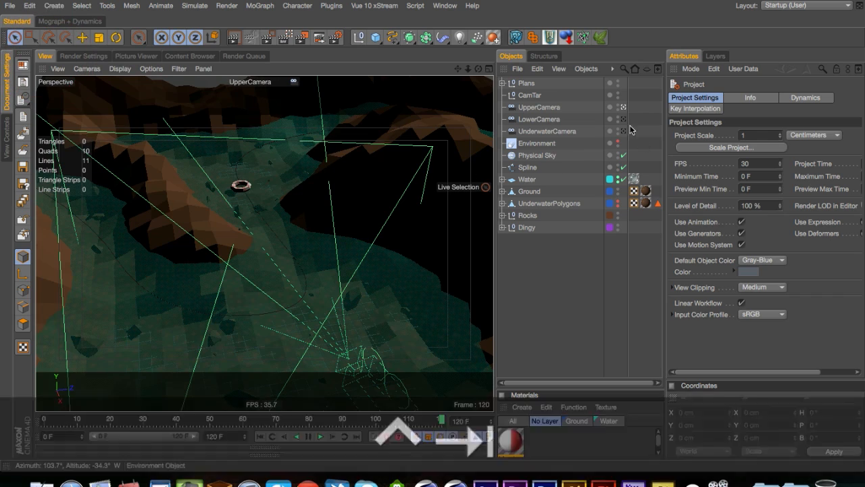
left_click(622, 108)
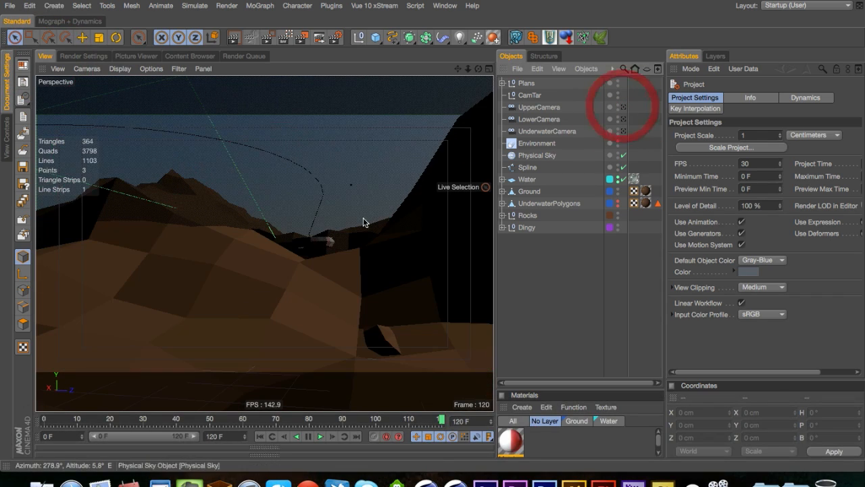
key("2")
left_click_drag(253, 284, 324, 297)
key("3")
key("2")
key("1")
key("2")
key("3")
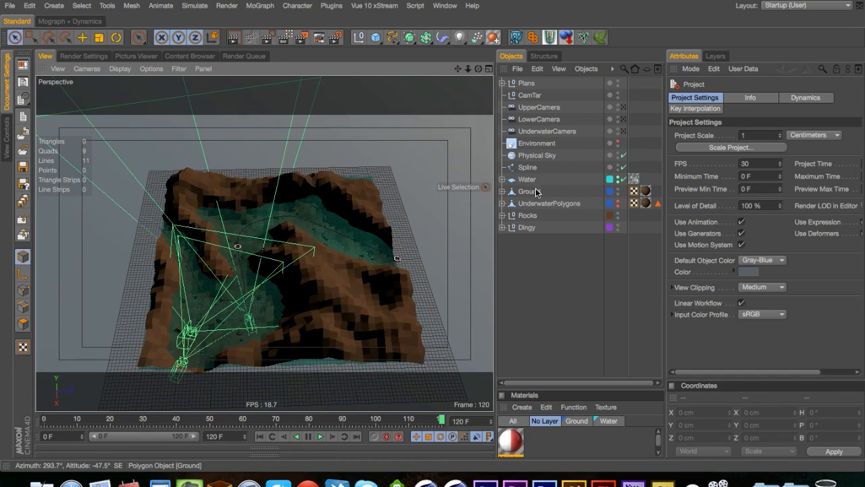
Examine the UnderwaterPolygons object and the Ground mesh up close in the terrain
left_click(537, 203)
key("3")
left_click_drag(315, 262, 520, 203)
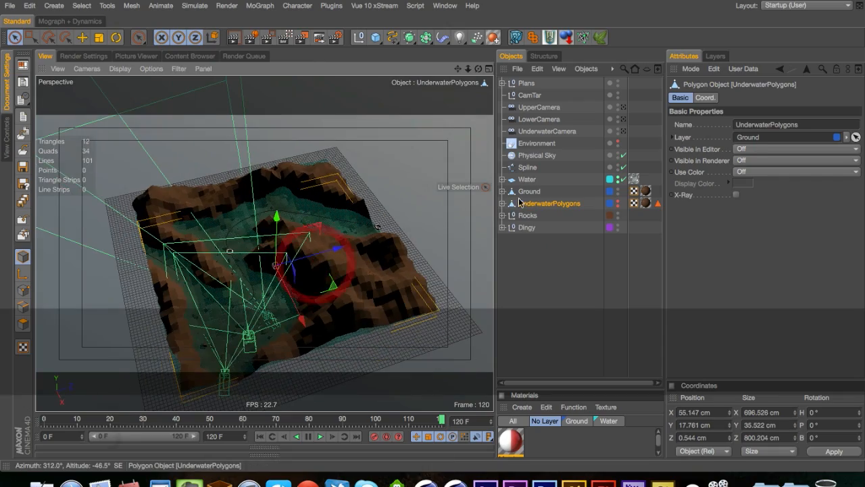
left_click(530, 191)
key("3")
left_click_drag(405, 291, 352, 216)
key("3")
key("2")
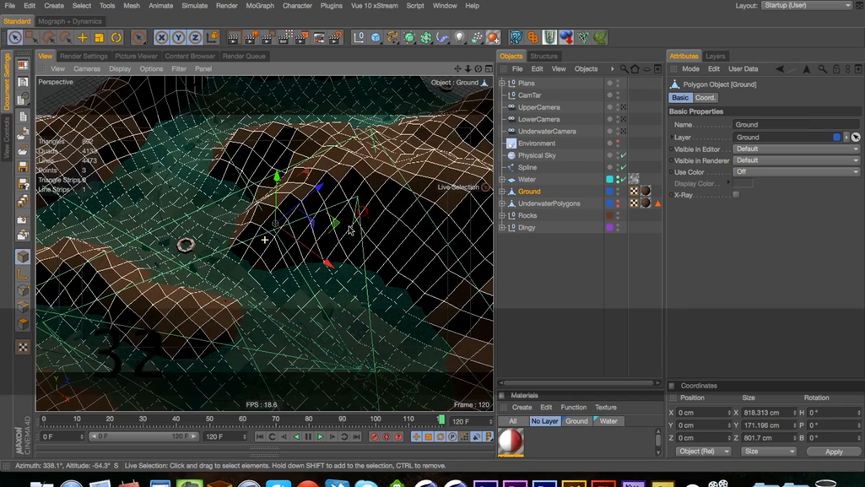
Inspect the Displacer settings inside UnderwaterPolygons and compare that object with the Ground mesh
left_click(544, 204)
left_click(502, 203)
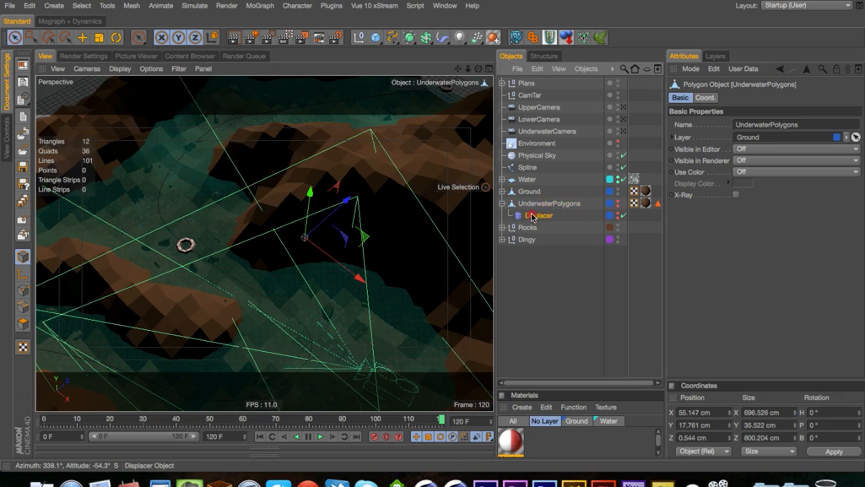
left_click(532, 215)
key("3")
left_click_drag(260, 261, 228, 237)
left_click(509, 206)
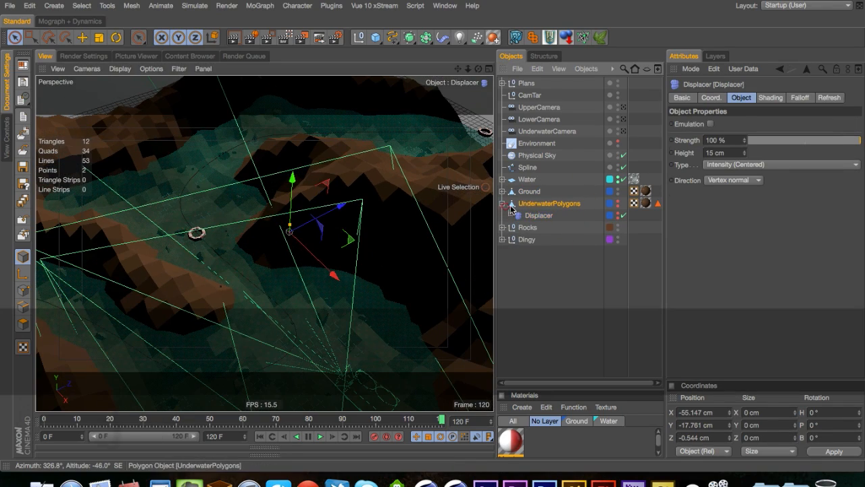
key("3")
left_click_drag(242, 293, 176, 269)
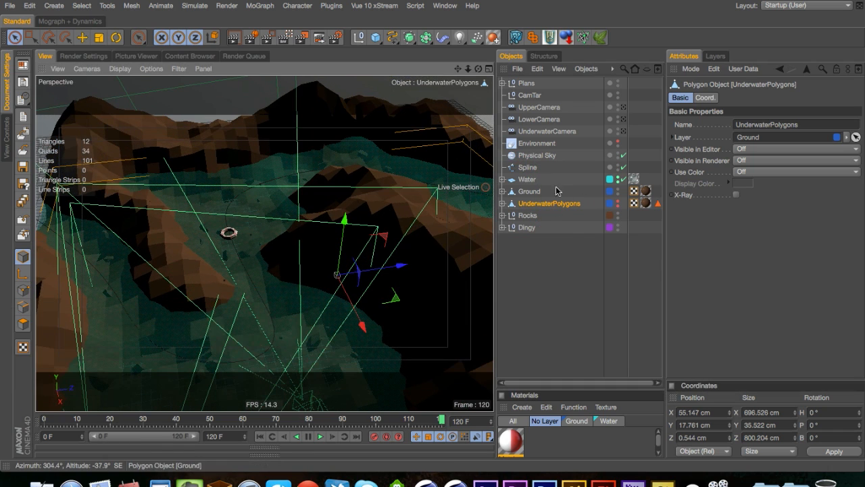
left_click(531, 192)
left_click(539, 205)
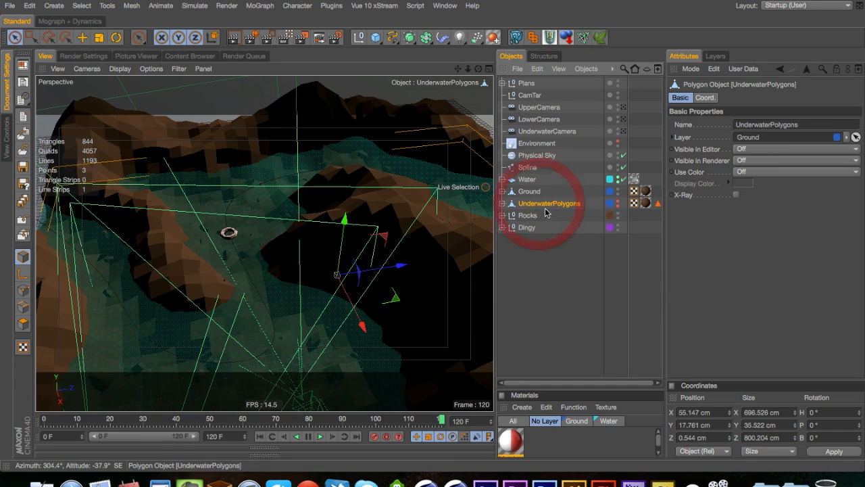
key("3")
left_click_drag(247, 248, 186, 247)
Examine the Water plane's object properties and its extent across the terrain
left_click(526, 179)
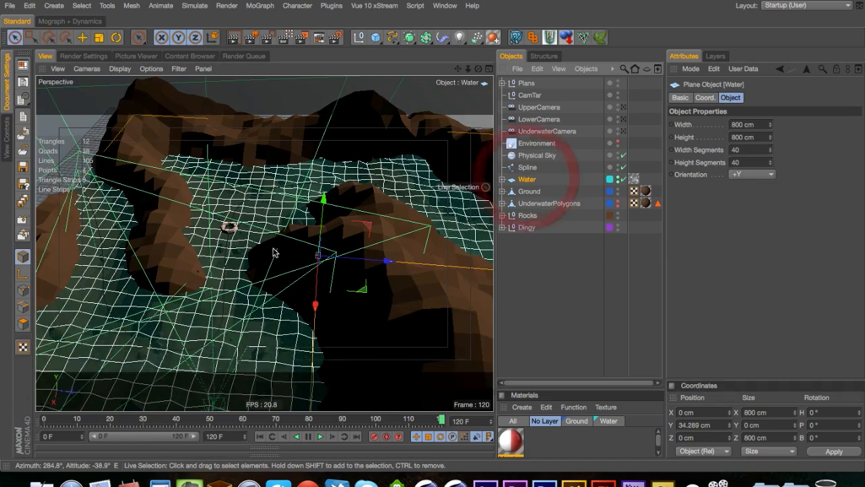
key("2")
left_click_drag(270, 257, 243, 244)
key("1")
key("2")
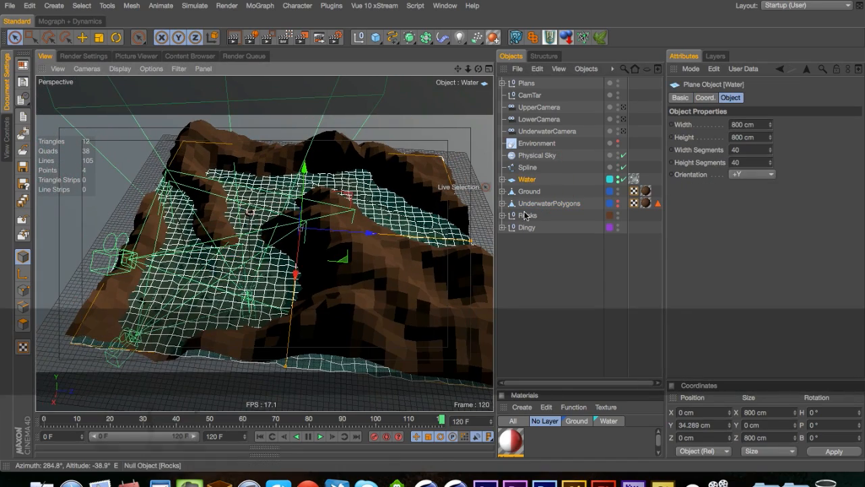
Expand the Rocks group and examine its cloner around the riverbed
left_click(502, 215)
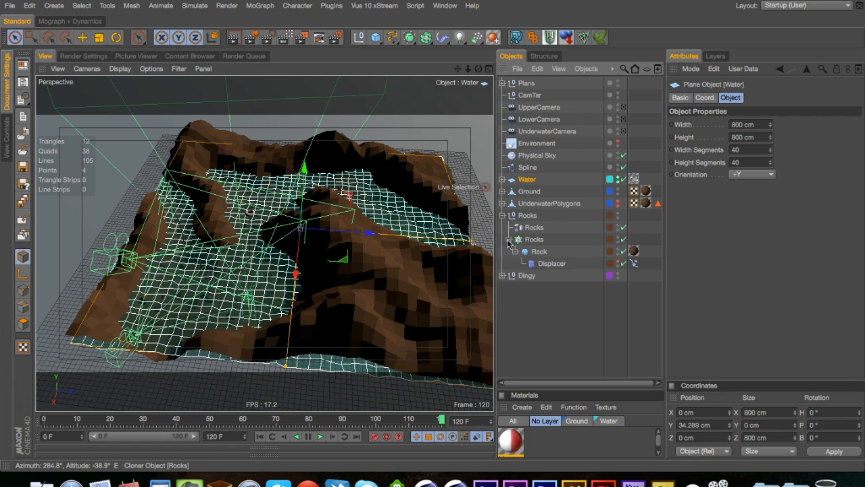
left_click(534, 240)
key("3")
left_click_drag(309, 304, 395, 280)
Expand the Dingy group, inspect its Random.1 effector and Cloner.1 settings, and scrub the animation to frame 0
left_click(527, 275)
left_click(502, 276)
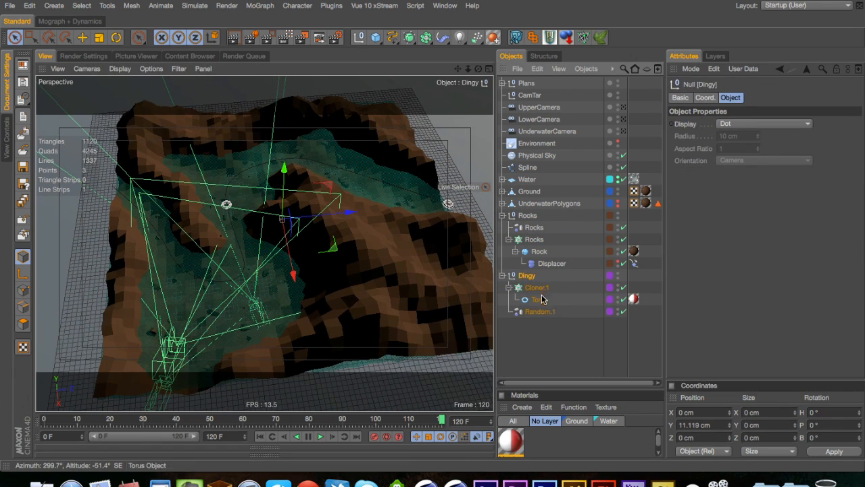
left_click(534, 311)
left_click(537, 287)
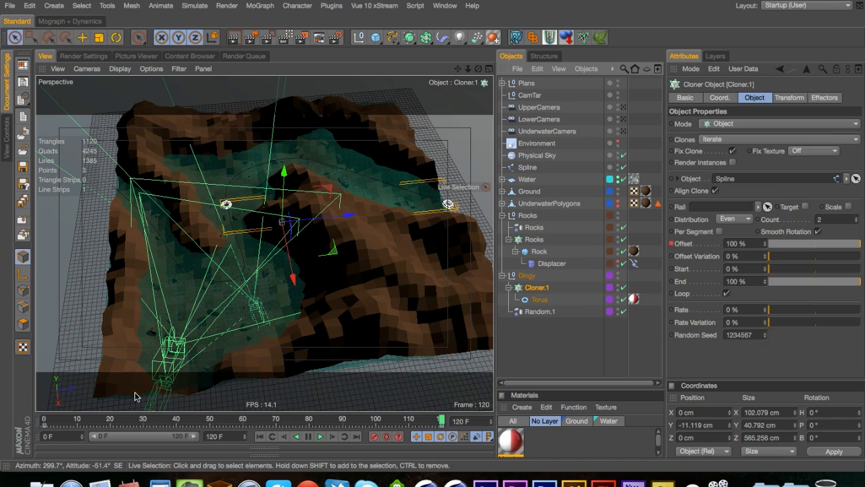
left_click_drag(55, 419, 9, 396)
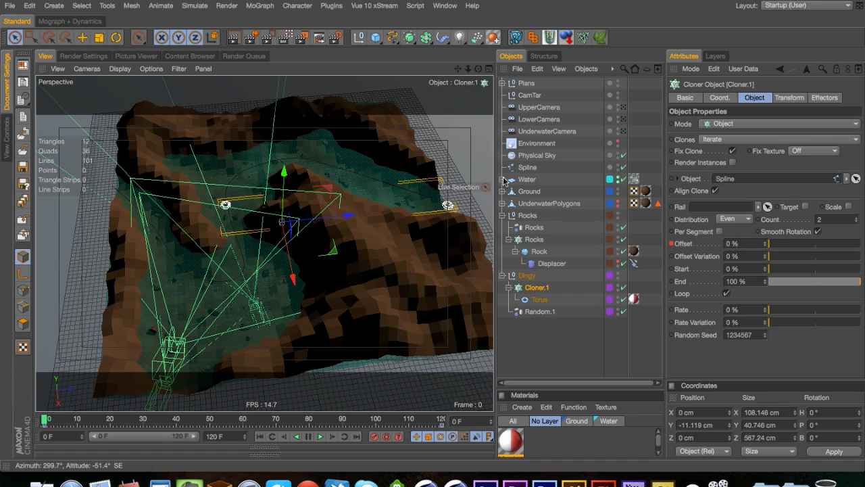
View the scene through UpperCamera, LowerCamera and UnderwaterCamera, ending on UpperCamera
left_click(623, 107)
left_click(623, 119)
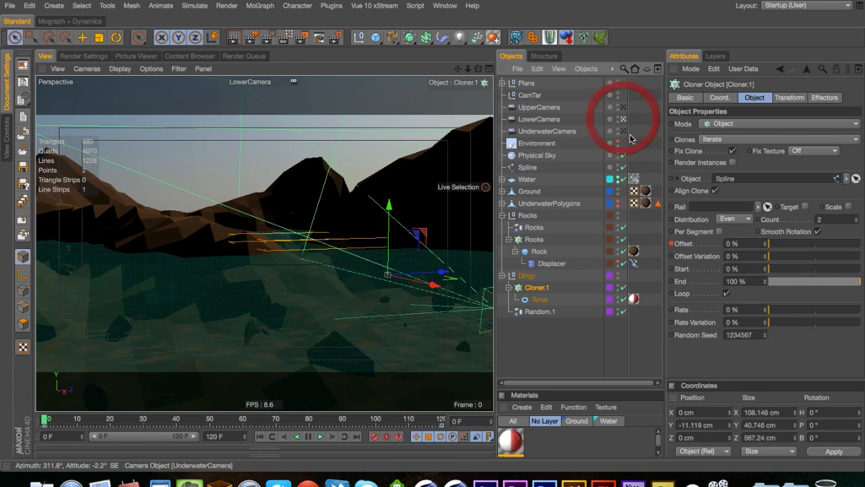
left_click(623, 131)
left_click(624, 119)
left_click(624, 107)
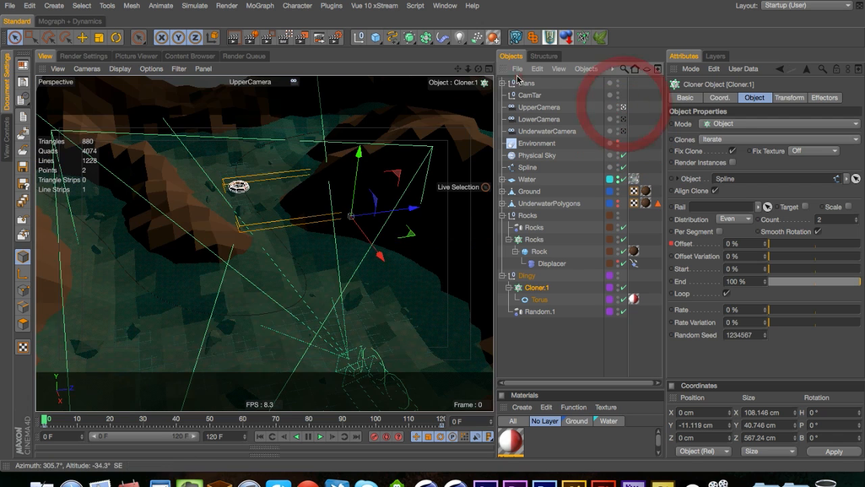
Delete the Plans group, collapse the Rocks and Dingy groups, and save the scene
left_click(529, 83)
key("Delete")
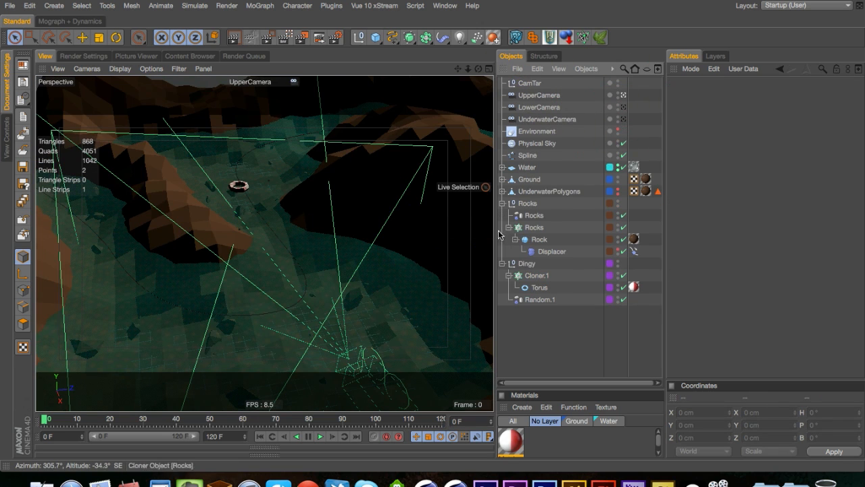
left_click(502, 203)
left_click(502, 215)
key("super+s")
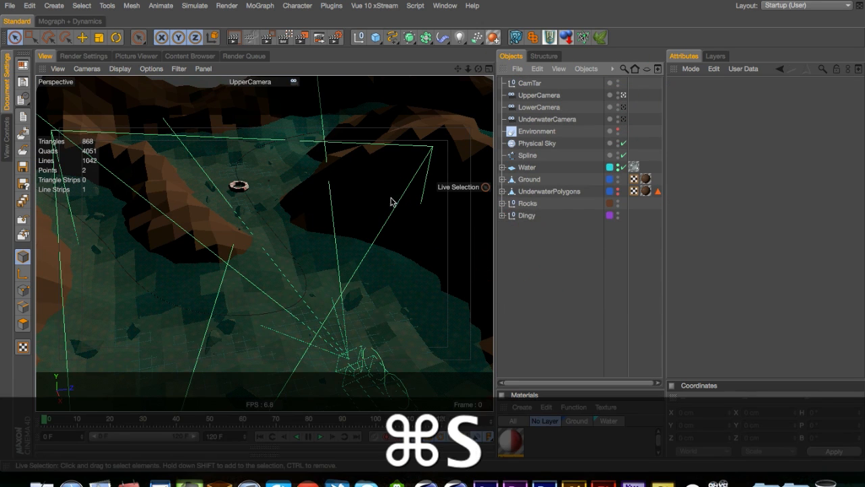
In a new project, create a plane 1200 cm wide and 1200 cm high with 60 width and 60 height segments
key("super+n")
left_click_drag(376, 40, 444, 72)
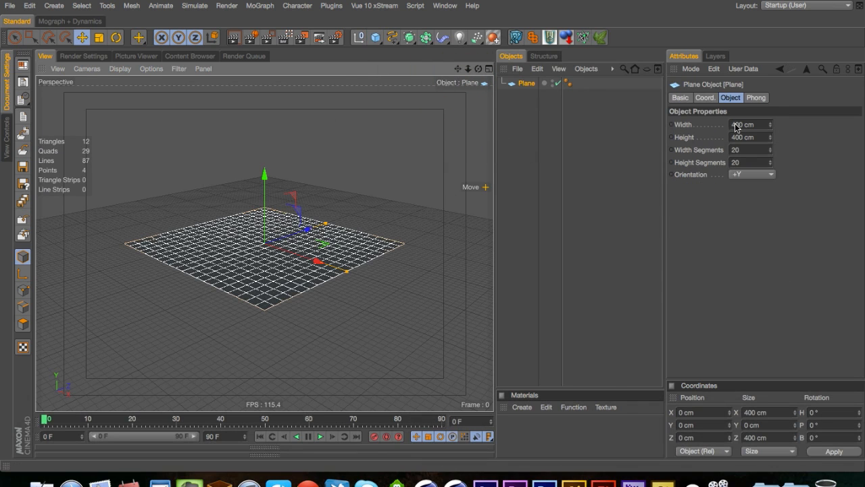
left_click(737, 126)
type("12")
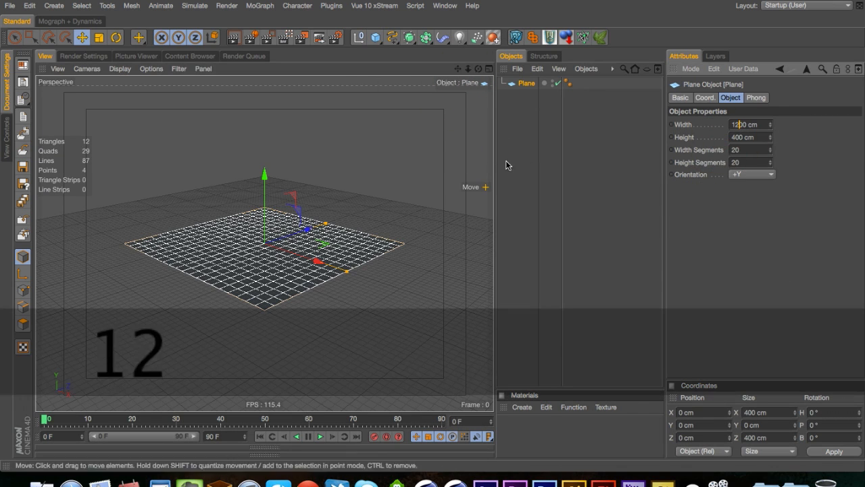
left_click(739, 139)
type("12")
left_click(794, 173)
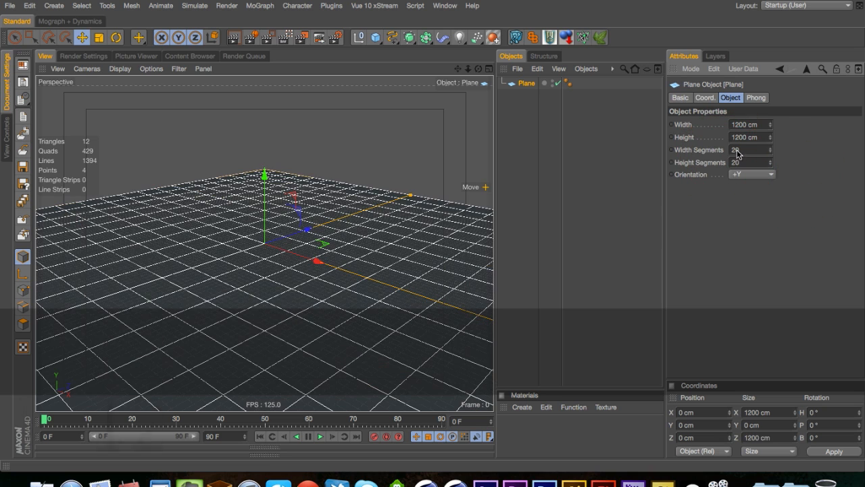
type("6")
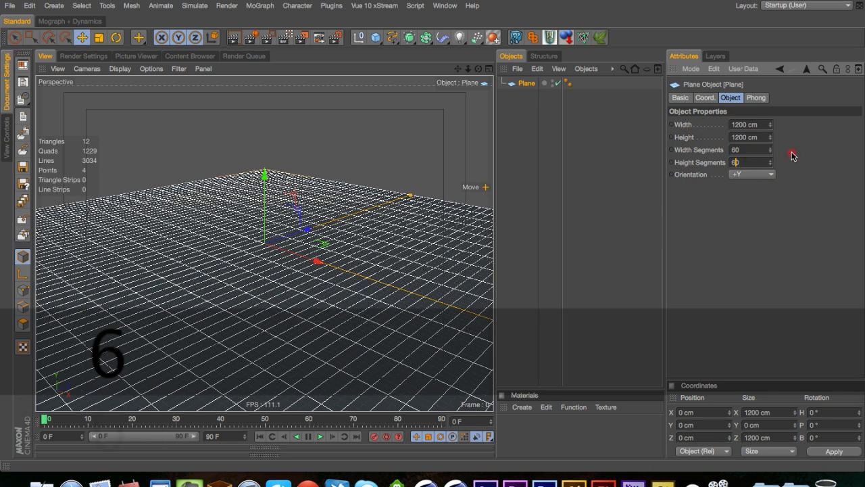
left_click(793, 172)
Make the plane editable and delete its Phong tag
key("c")
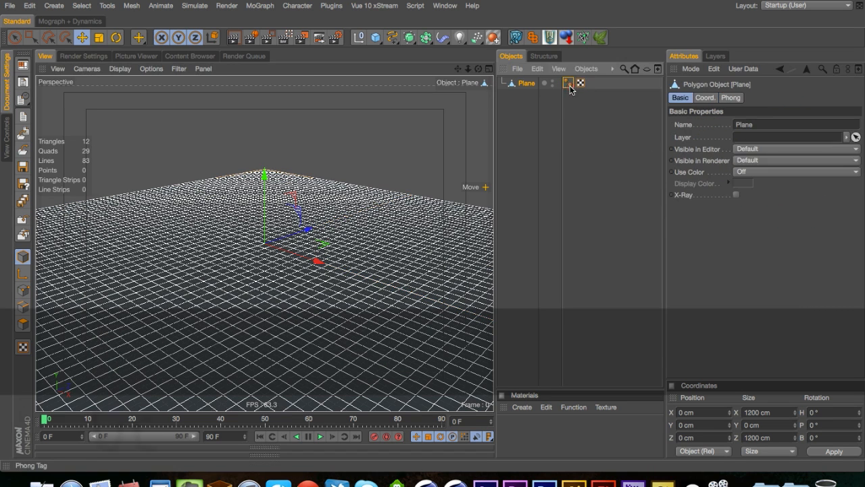
left_click(567, 82)
key("Delete")
Switch the plane to polygon editing and activate the Brush tool
left_click(15, 38)
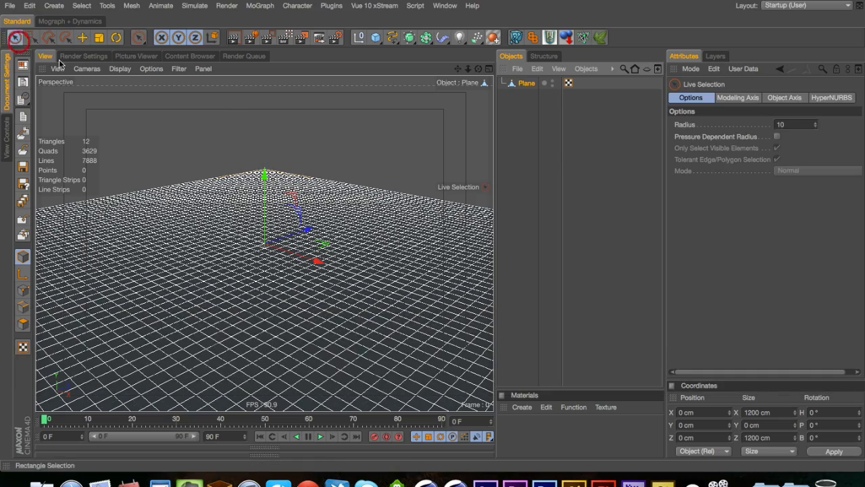
key("3")
key("2")
mouse_move(241, 230)
left_mouse_down()
mouse_move(254, 260)
mouse_move(236, 282)
mouse_move(241, 241)
left_mouse_up()
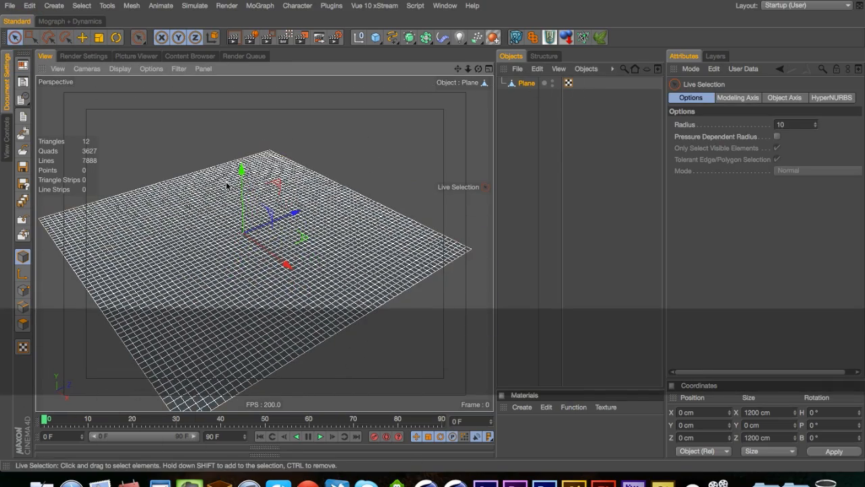
left_click(23, 324)
left_click(248, 231)
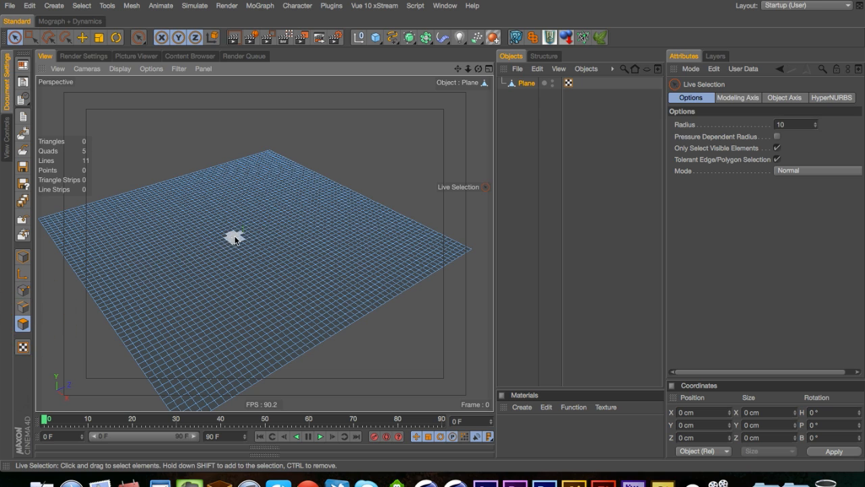
right_click(241, 235)
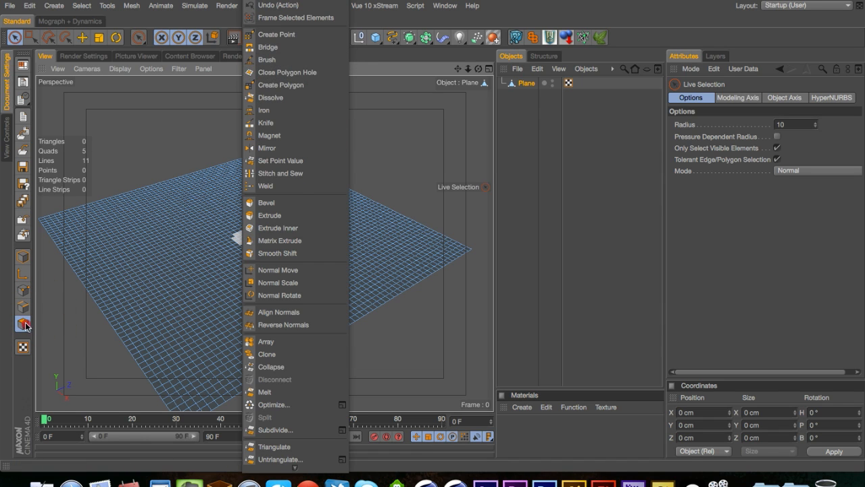
left_click(325, 59)
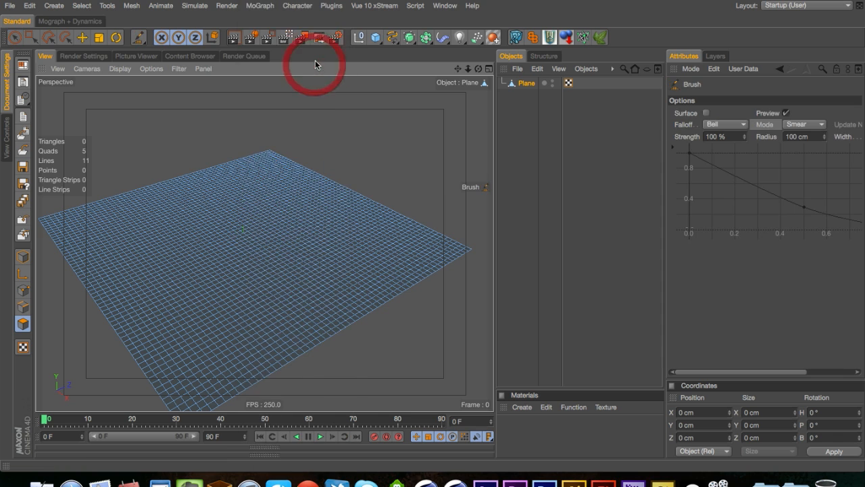
Activate the mesh transform Brush for the plane and widen the tool's attribute area so all its options fit
right_click(240, 238)
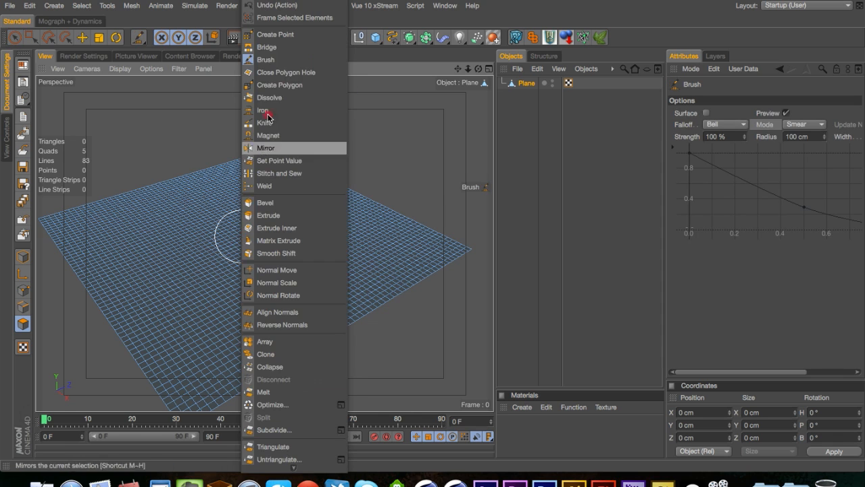
left_click(264, 62)
left_click(107, 6)
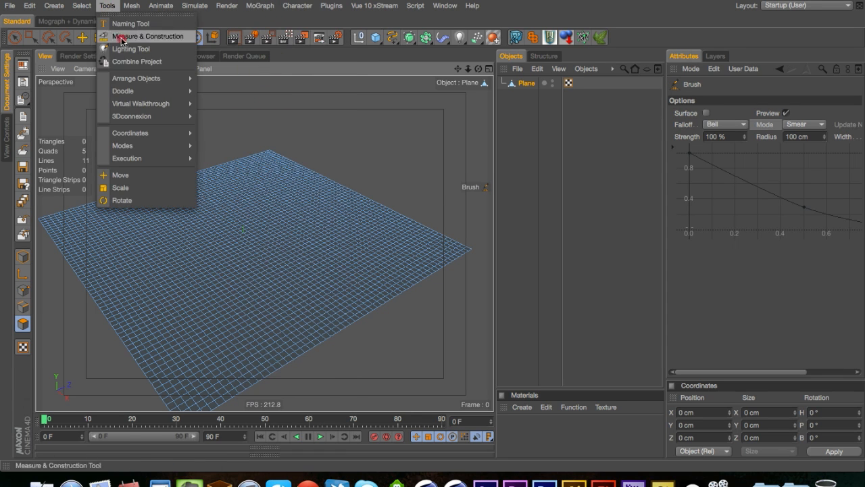
left_click(160, 135)
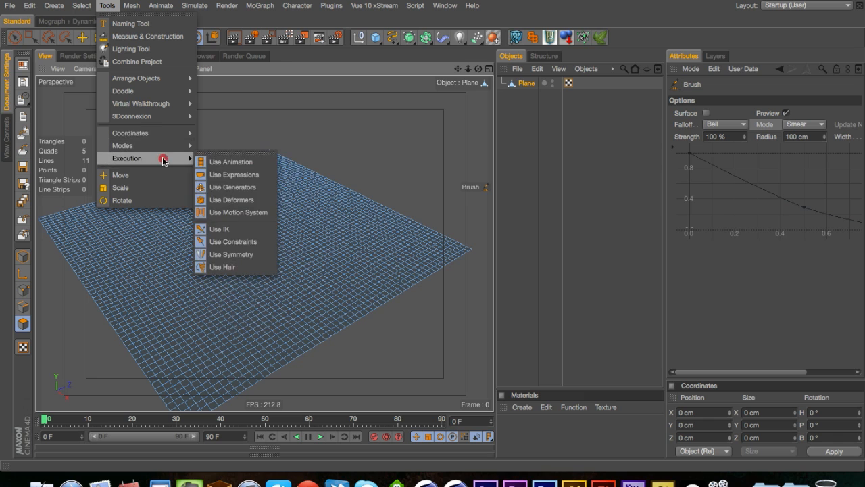
mouse_move(125, 8)
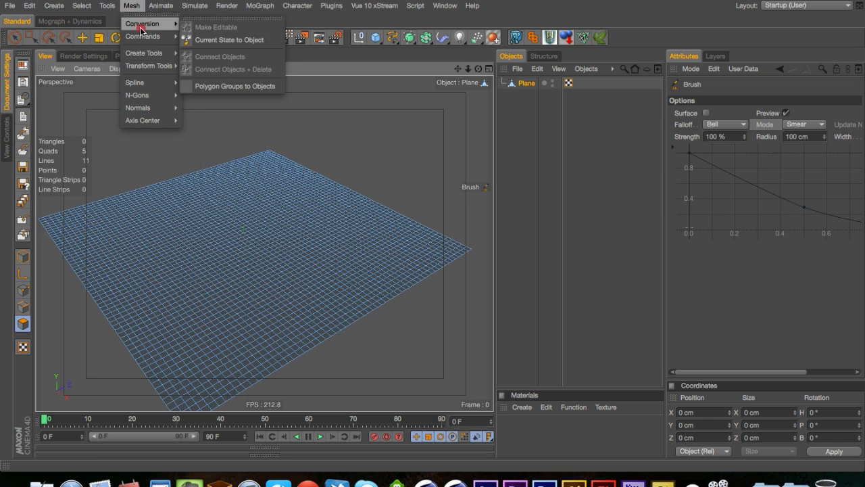
mouse_move(145, 43)
mouse_move(155, 60)
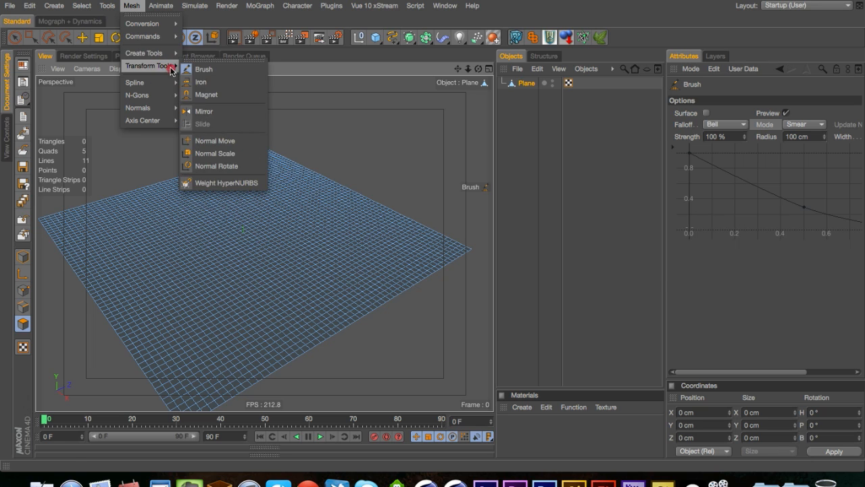
left_click(227, 69)
left_click_drag(358, 155, 287, 201, "alt")
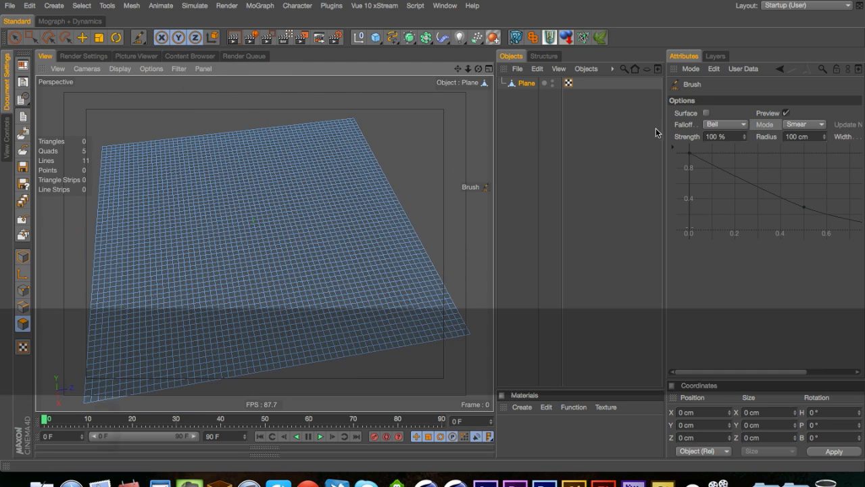
left_click_drag(657, 131, 596, 135)
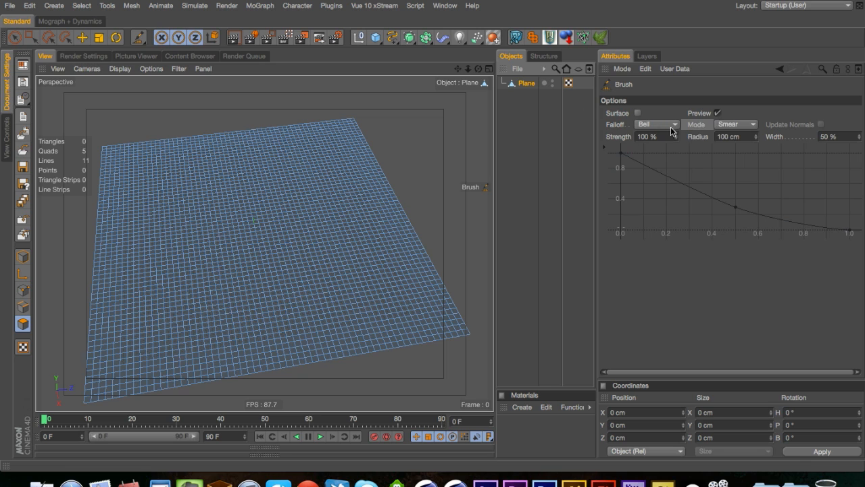
Try the Constant and Linear falloffs for the brush and return to the Bell falloff
left_click(652, 125)
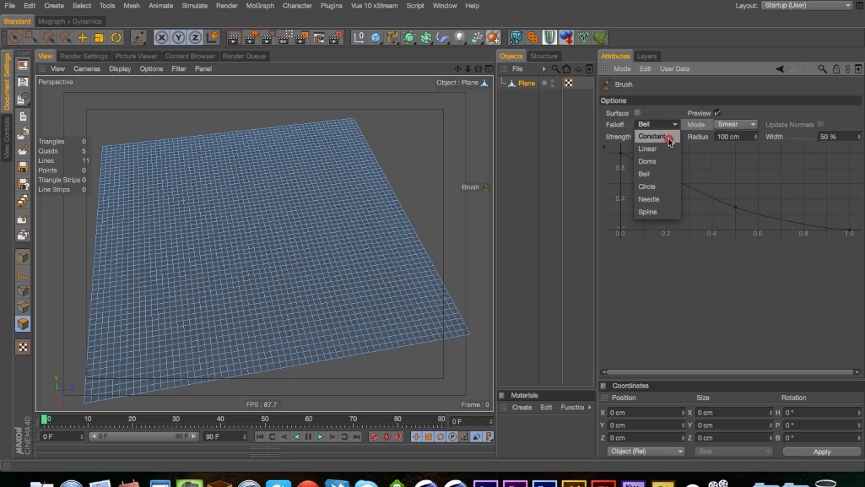
left_click(669, 139)
left_click(669, 126)
left_click(668, 149)
left_click(668, 126)
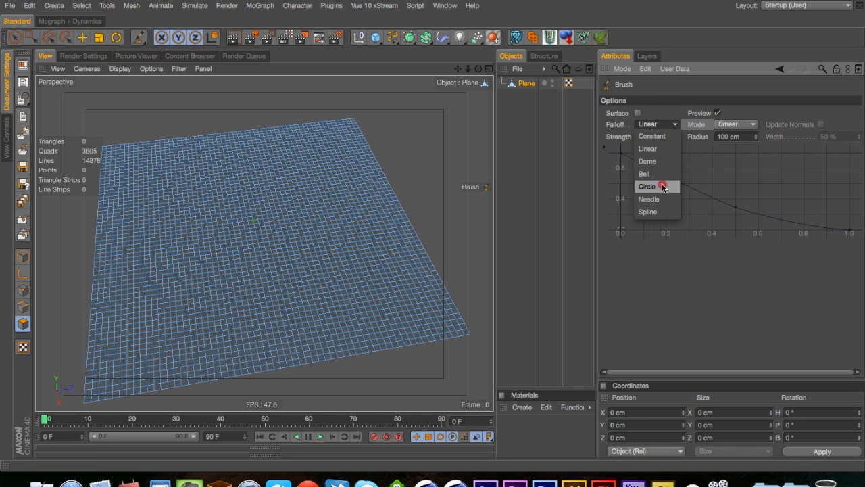
left_click(663, 175)
left_click(660, 125)
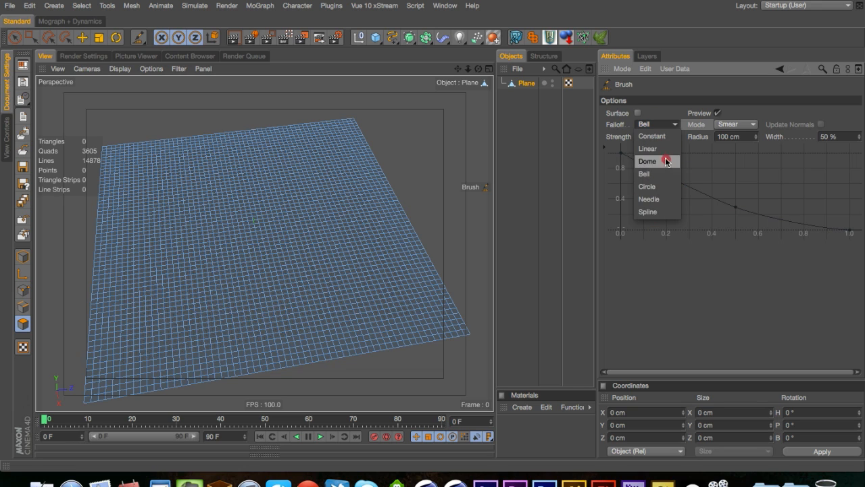
left_click(649, 253)
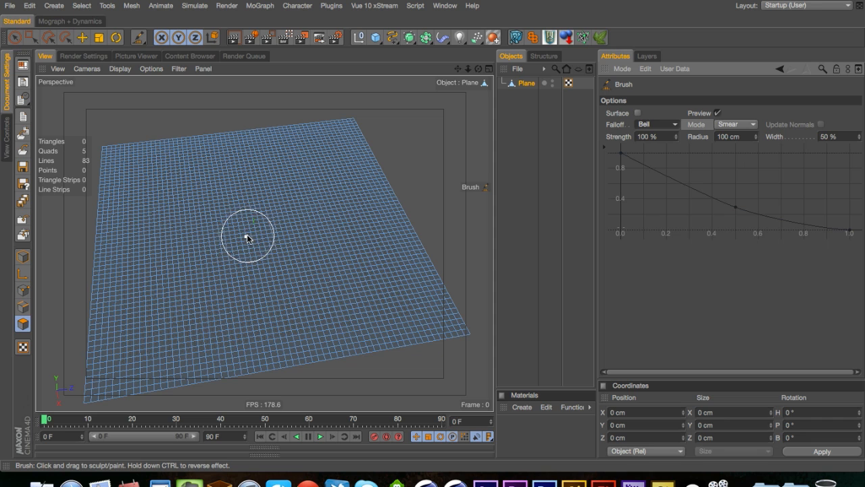
Set the brush mode to Paint and dab several test spots across the plane with the Bell falloff
left_click(737, 124)
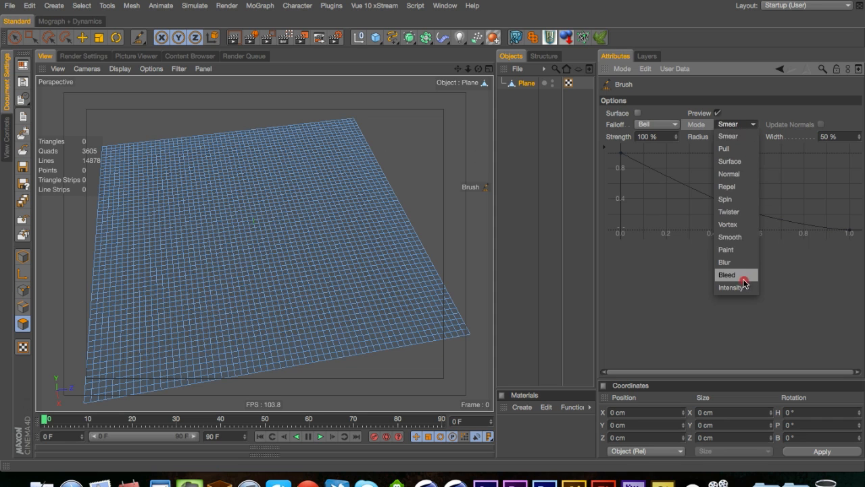
left_click(745, 250)
key("3")
left_click_drag(295, 219, 291, 306)
left_click_drag(249, 221, 251, 218)
left_click_drag(351, 189, 338, 190)
left_click_drag(289, 163, 290, 157)
left_click(223, 155)
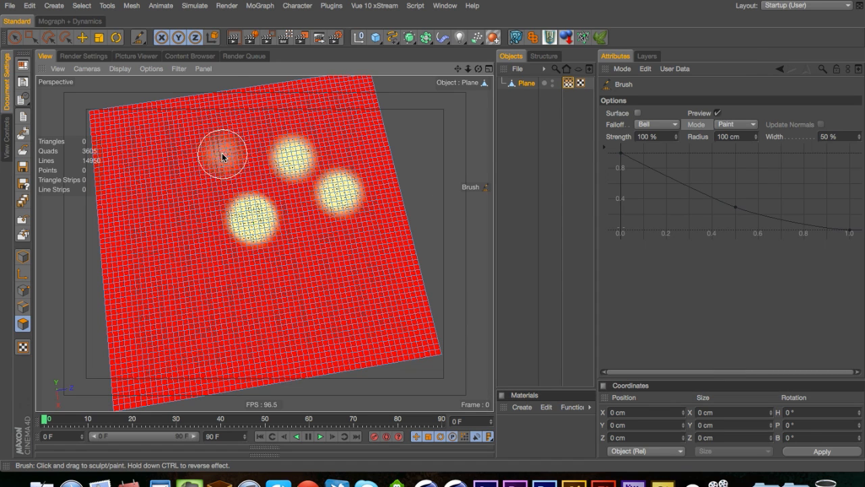
left_click(178, 167)
left_click(181, 224)
left_click(194, 271)
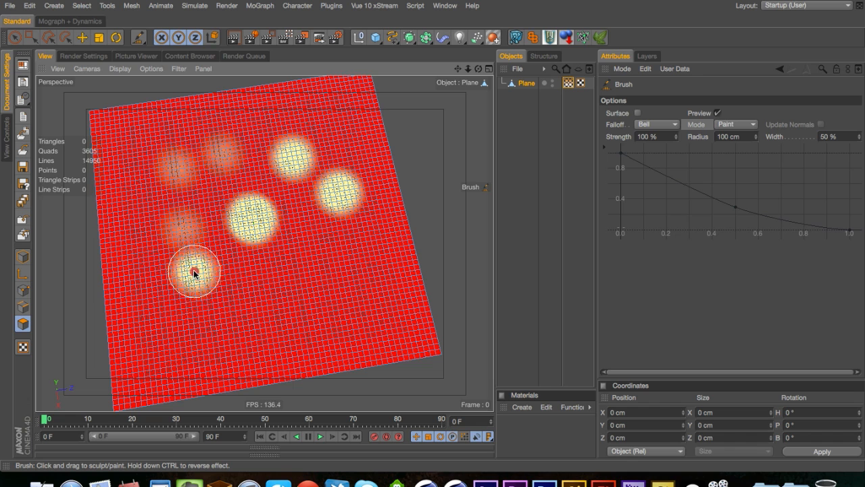
left_click(249, 296)
Undo all the test spots painted on the plane with the Bell falloff
key("super+z")
key("super+z")
key("super+z")
key("super+z")
key("super+z")
key("super+z")
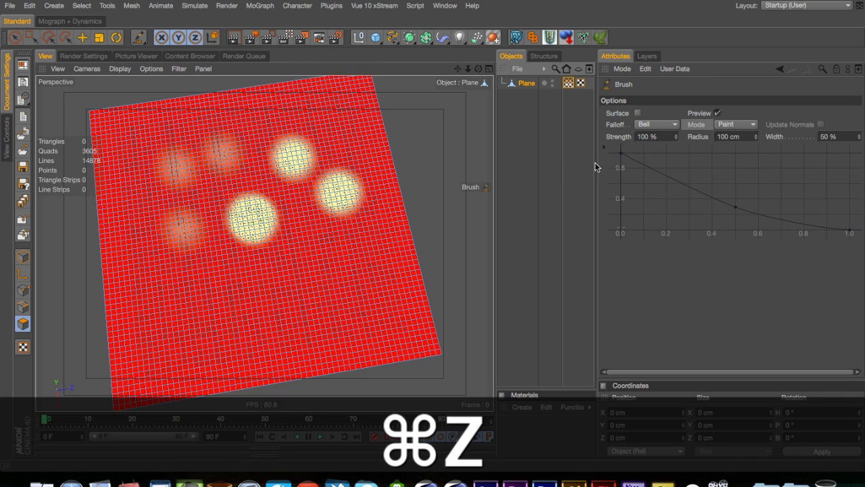
key("super+z")
key("super+z")
Set the brush falloff to Constant, paint two test spots on the plane and undo them
left_click(653, 125)
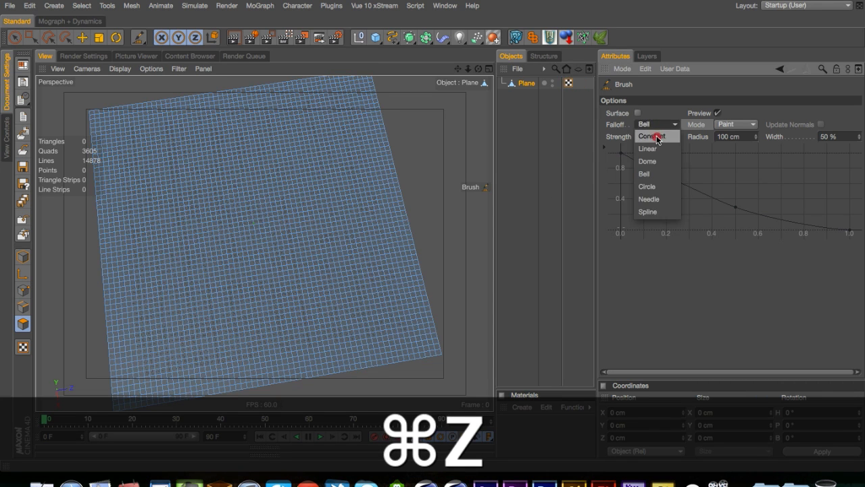
left_click(656, 136)
left_click(291, 234)
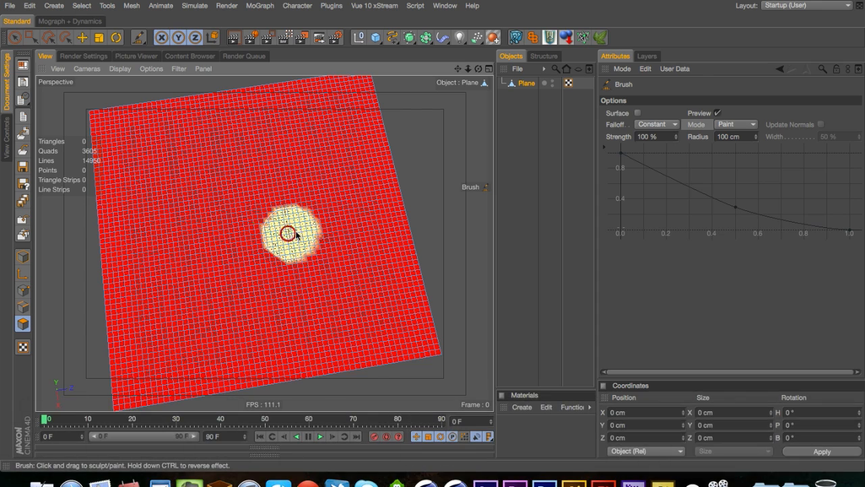
left_click(203, 166)
key("super+z")
key("super+z")
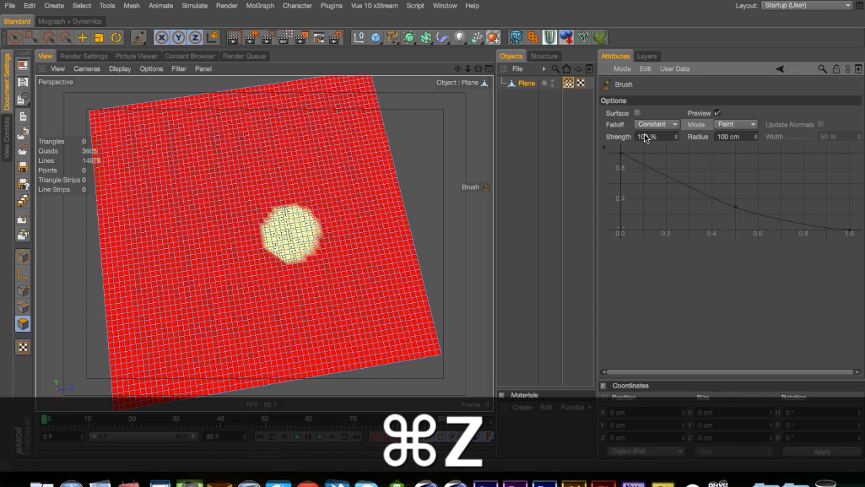
Paint two test spots on the plane with the Linear falloff and undo them
left_click(269, 218)
left_click(170, 210)
key("super+z")
key("super+z")
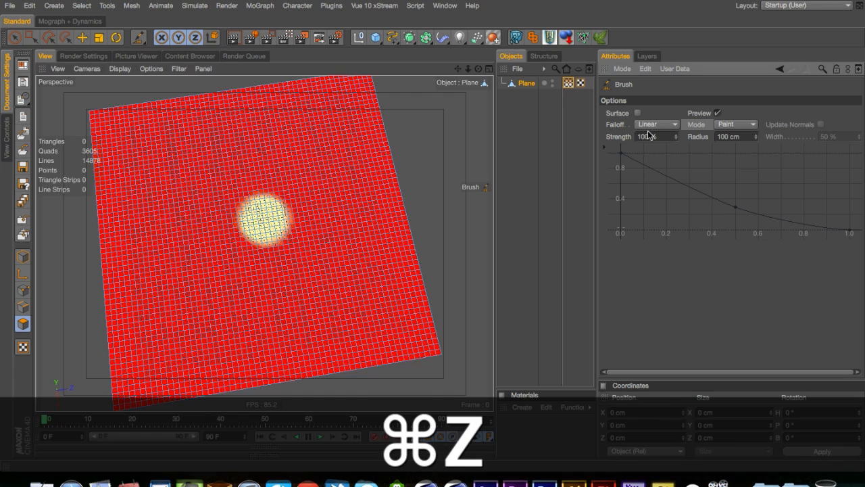
Set the brush falloff to Dome, paint a test spot and stroke on the plane, and undo them
left_click(657, 125)
left_click(667, 165)
left_click(243, 218)
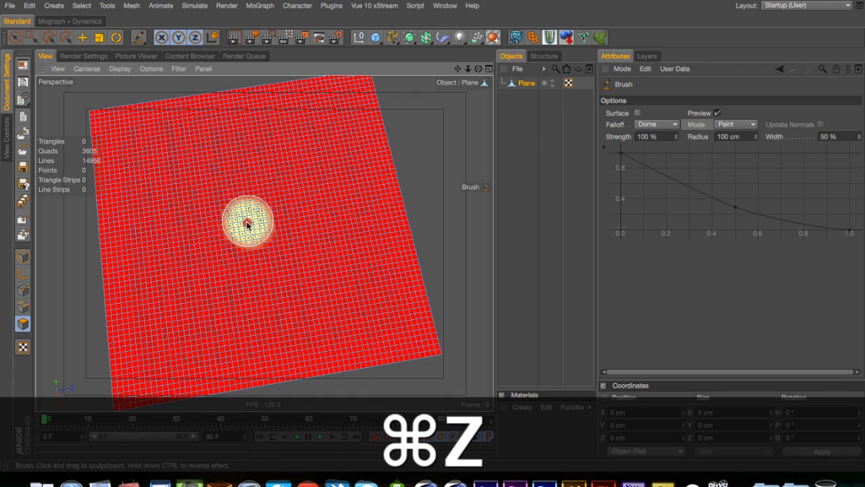
mouse_move(165, 196)
left_mouse_down()
mouse_move(199, 165)
mouse_move(305, 194)
mouse_move(302, 338)
mouse_move(232, 369)
left_mouse_up()
key("super+z")
key("super+z")
key("super+z")
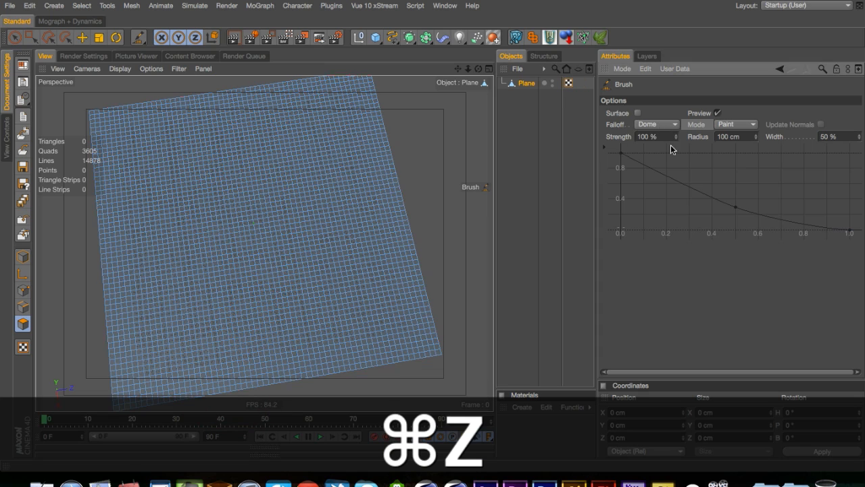
Set the brush falloff to Spline, paint a test stroke across the plane and undo it
left_click(673, 126)
left_click(649, 211)
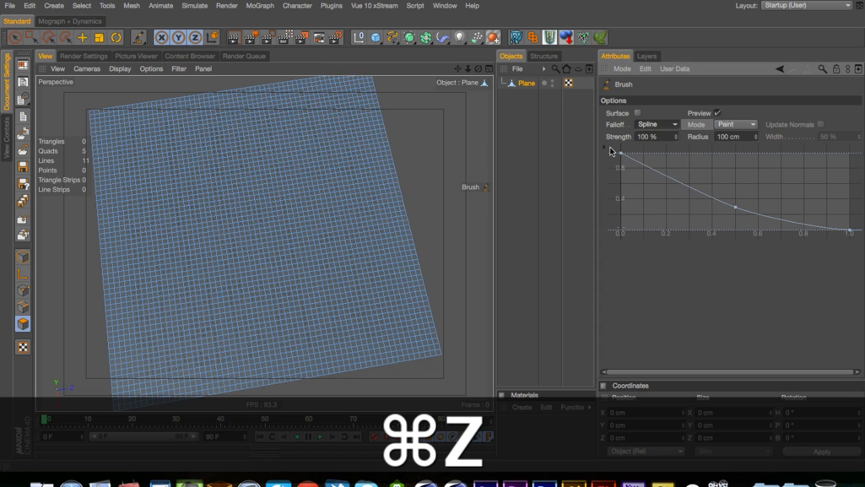
left_click(642, 125)
left_click(202, 228)
mouse_move(203, 228)
left_mouse_down()
mouse_move(280, 228)
mouse_move(440, 300)
left_mouse_up()
key("super+z")
key("super+z")
Set the brush falloff to Bell and its mode to Smear
left_click(667, 124)
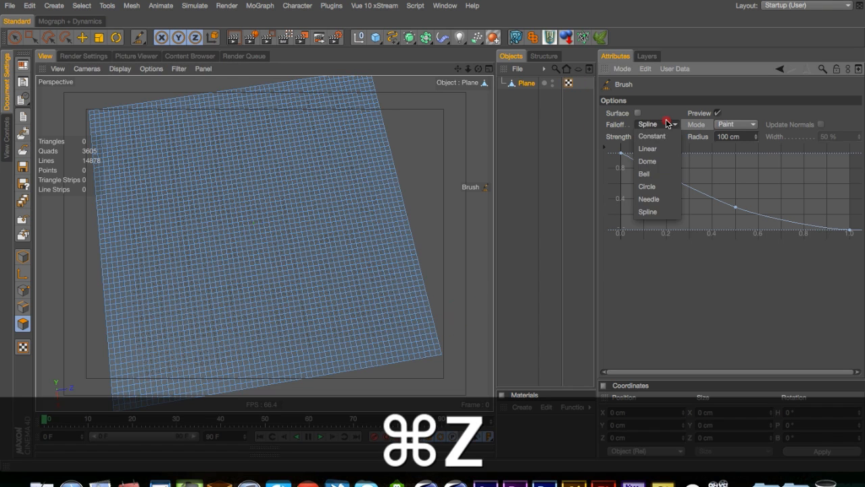
left_click(666, 173)
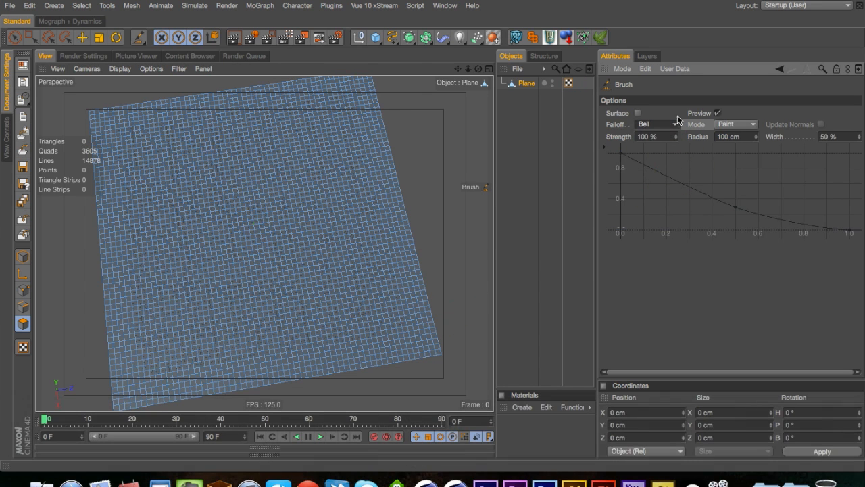
left_click(744, 125)
left_click(744, 137)
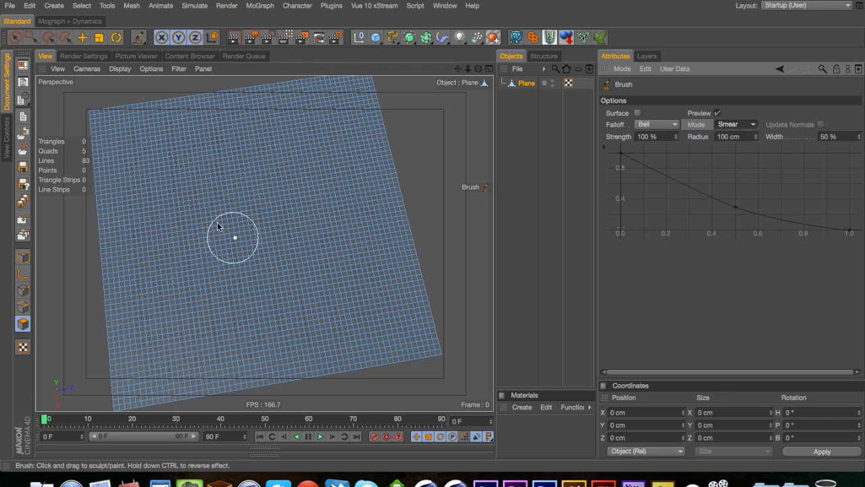
Set the brush strength to 0 % and try smearing the plane
left_click_drag(217, 221, 257, 145)
left_click(675, 135)
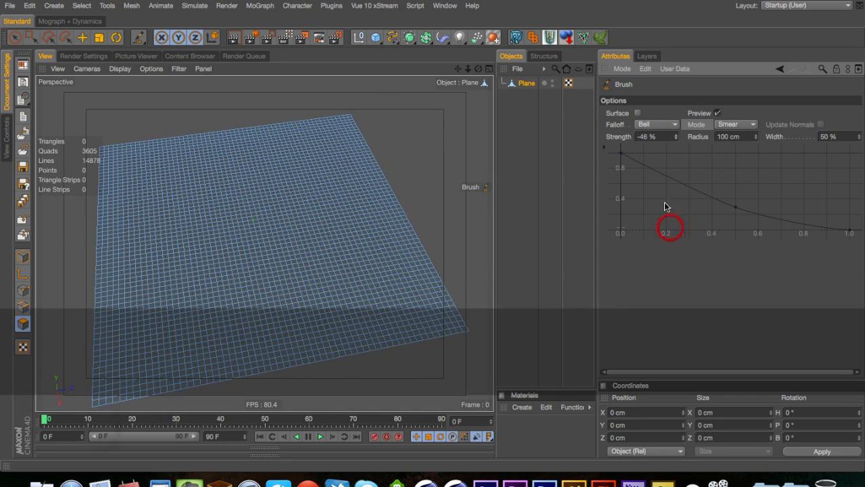
type("0")
key("Return")
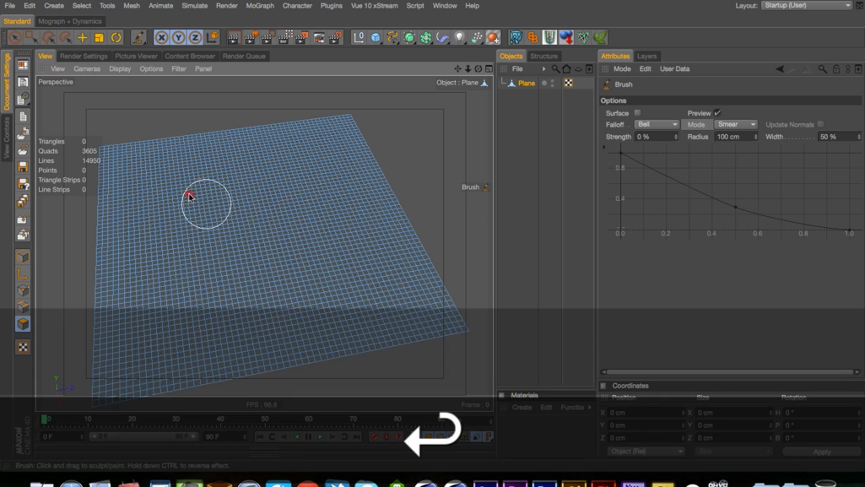
mouse_move(320, 194)
left_mouse_down()
mouse_move(272, 147)
mouse_move(250, 241)
left_mouse_up()
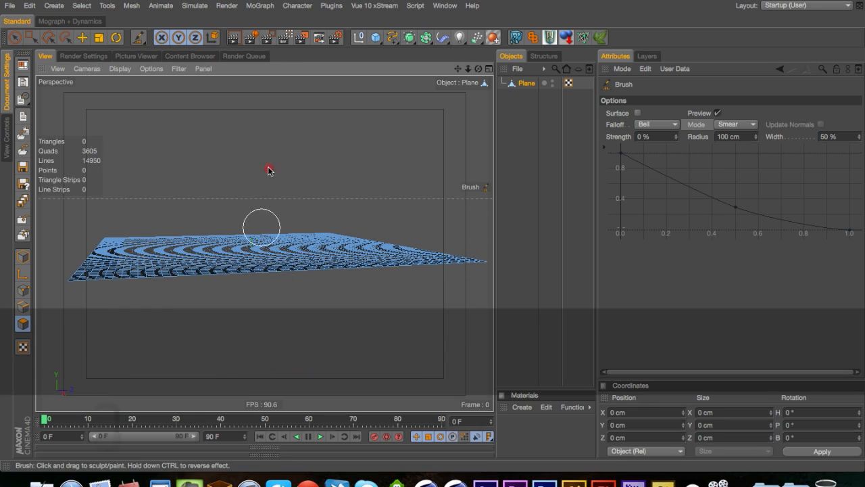
Set the brush strength to 100 %
type("1")
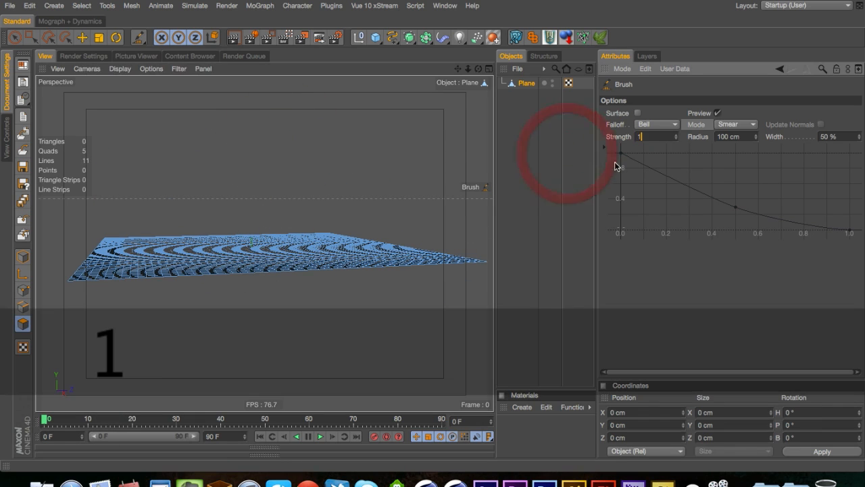
type("00")
key("Return")
Pull test ridges up from the plane with the Smear brush at full strength and undo them
mouse_move(267, 266)
left_mouse_down()
mouse_move(264, 180)
mouse_move(254, 157)
left_mouse_up()
key("super+z")
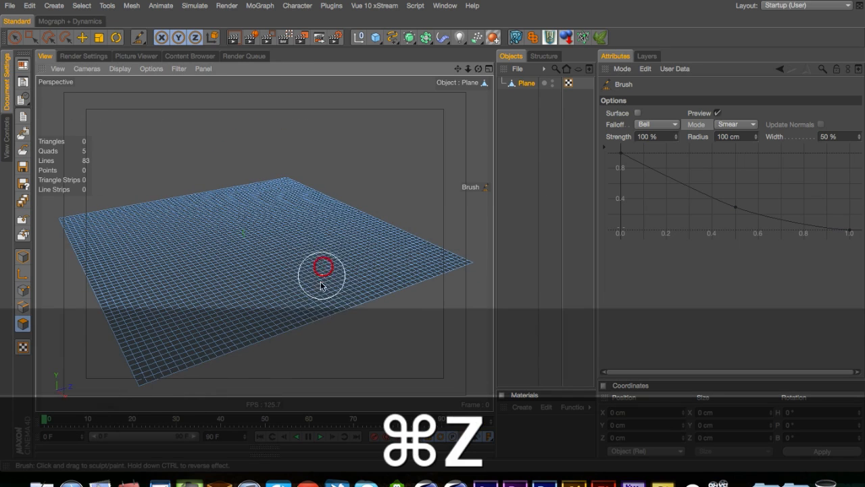
mouse_move(325, 271)
left_mouse_down()
mouse_move(318, 242)
mouse_move(333, 209)
left_mouse_up()
key("super+z")
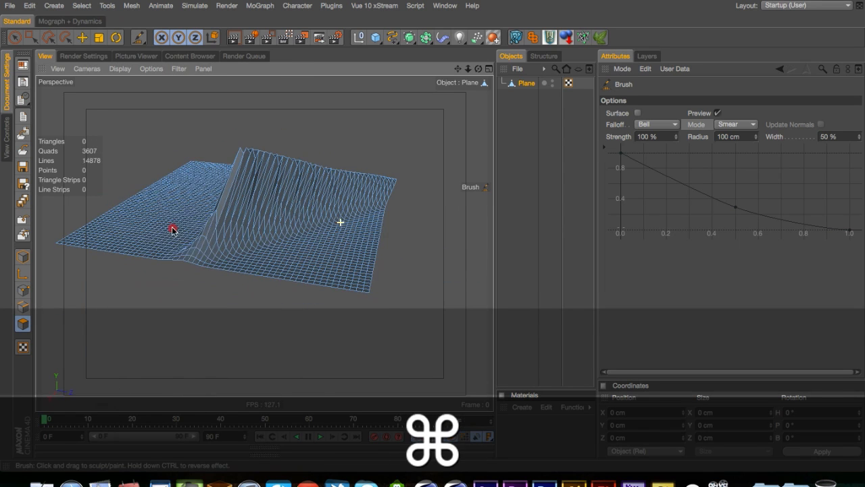
key("super+z")
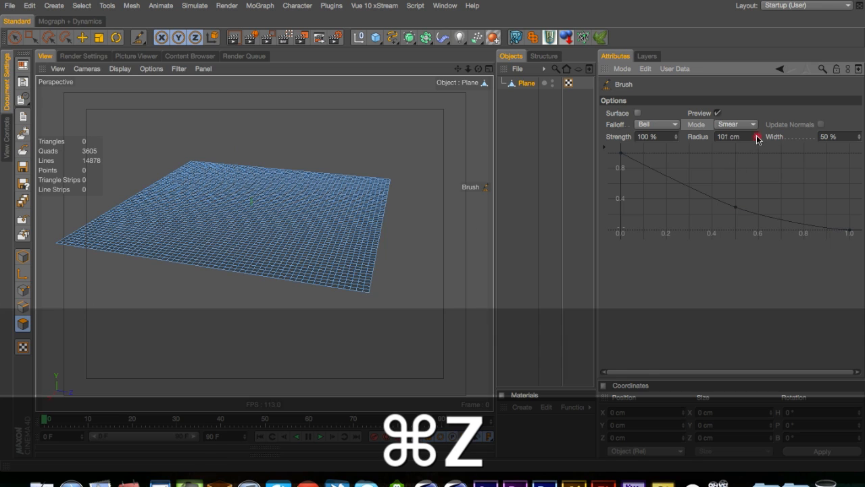
Reduce the brush radius to 21 cm for finer smearing near the plane's front corner
left_click_drag(757, 135, 754, 169)
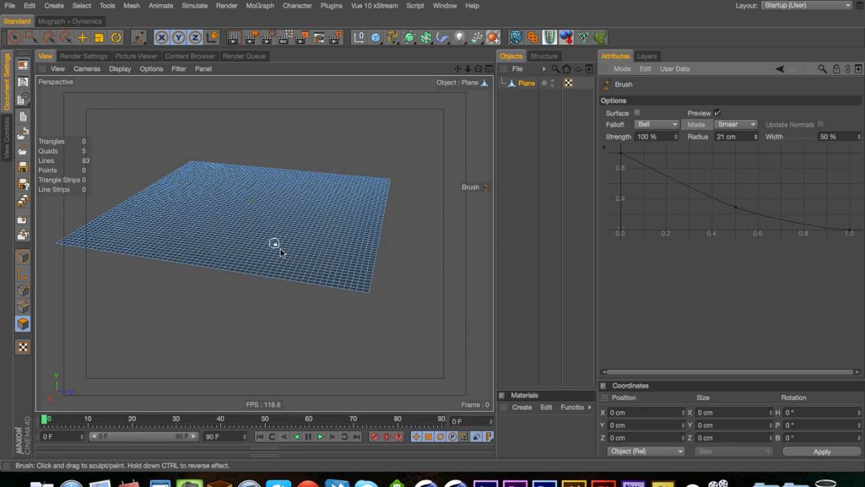
key("2")
left_click_drag(359, 290, 359, 286)
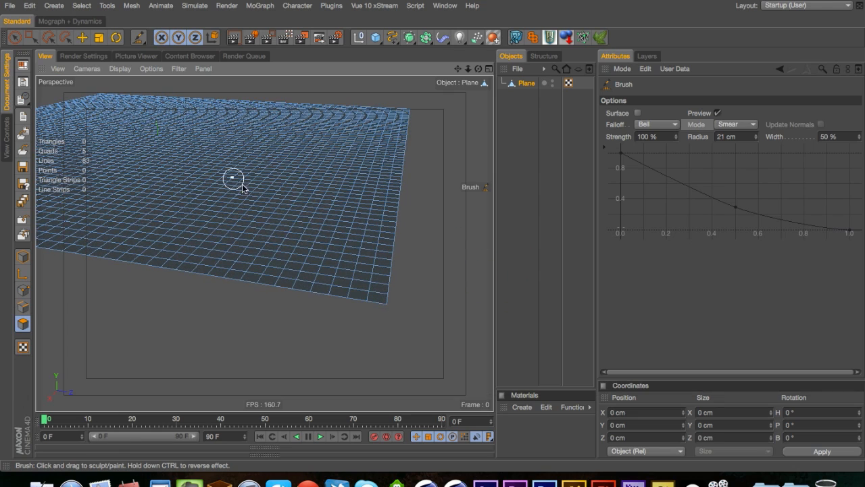
key("3")
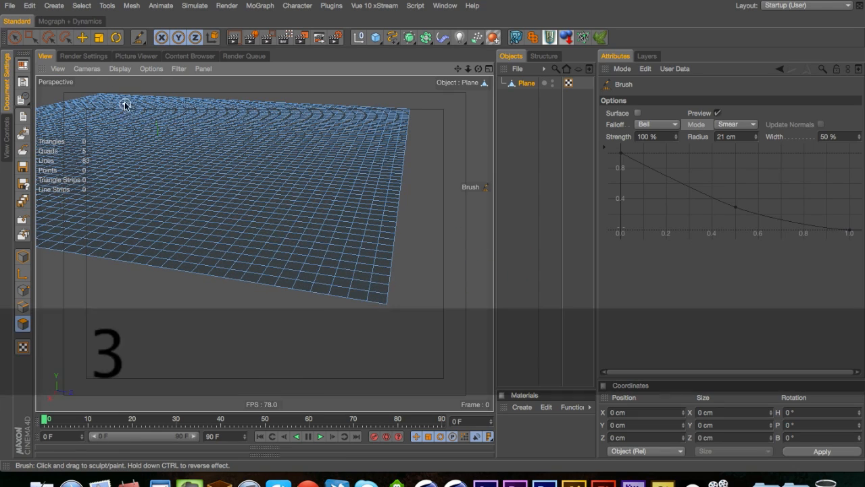
Set the brush radius to 100 cm for smearing the whole plane
key("2")
left_click_drag(135, 99, 390, 188)
key("1")
key("3")
key("2")
left_click(737, 136)
type("1")
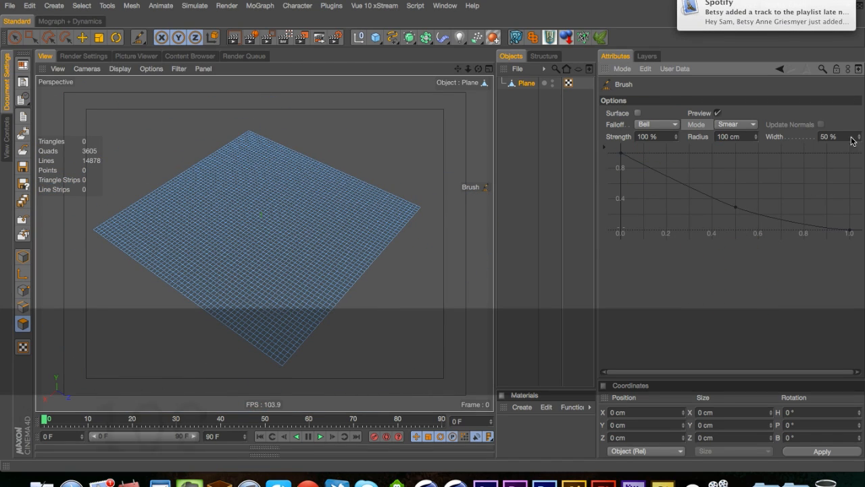
Enable the Surface option in Smear mode, try a stroke up from the plane's front corner and undo it
left_click(730, 125)
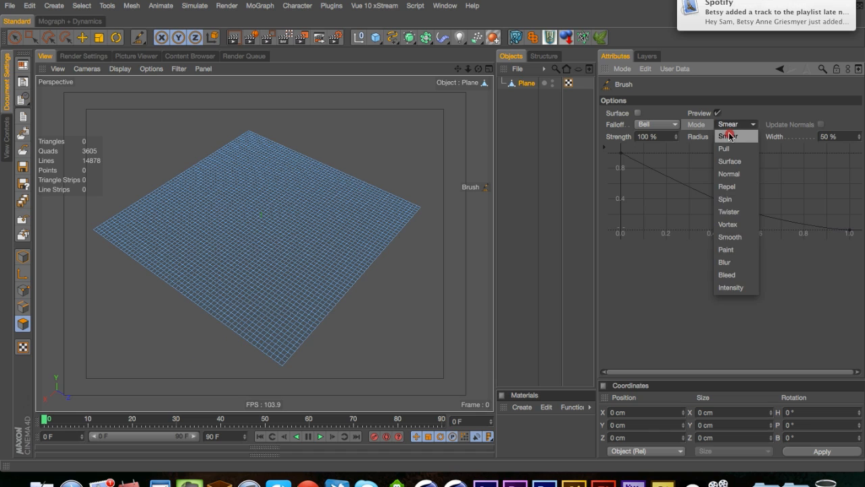
left_click(728, 136)
left_click(637, 113)
key("3")
mouse_move(299, 276)
left_mouse_down()
mouse_move(284, 286)
mouse_move(367, 166)
mouse_move(305, 232)
left_mouse_up()
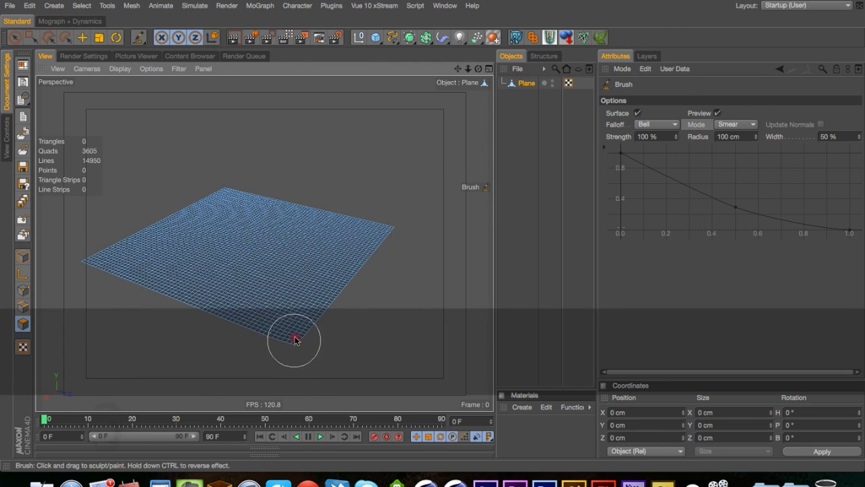
left_click_drag(295, 340, 296, 256)
key("3")
mouse_move(220, 188)
left_mouse_down()
mouse_move(396, 270)
mouse_move(475, 229)
mouse_move(243, 302)
mouse_move(229, 291)
left_mouse_up()
key("super+z")
key("3")
Disable the Surface option, smear a test ridge across the plane and undo it
left_click(637, 113)
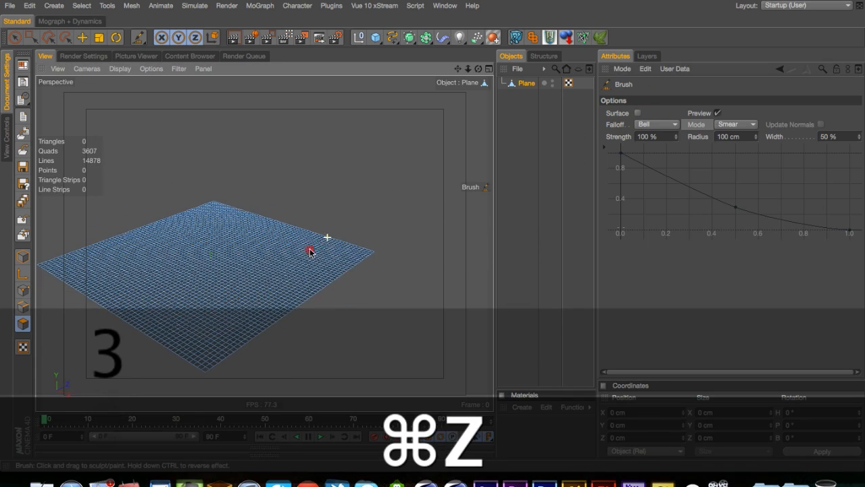
left_click_drag(309, 251, 320, 245)
mouse_move(233, 215)
left_mouse_down()
mouse_move(173, 169)
mouse_move(266, 212)
mouse_move(410, 178)
mouse_move(161, 275)
left_mouse_up()
key("3")
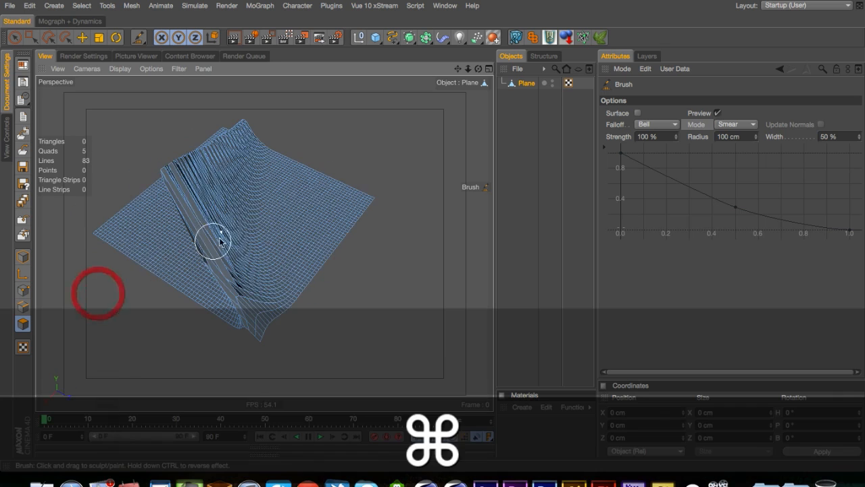
key("super+z")
key("3")
mouse_move(264, 239)
left_mouse_down()
mouse_move(430, 176)
mouse_move(284, 198)
left_mouse_up()
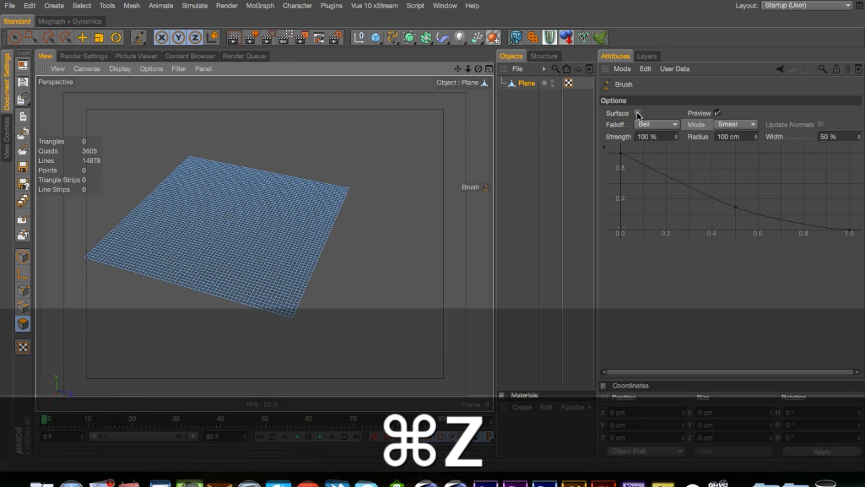
Look up the Surface option in the Brush tool's help page
right_click(613, 114)
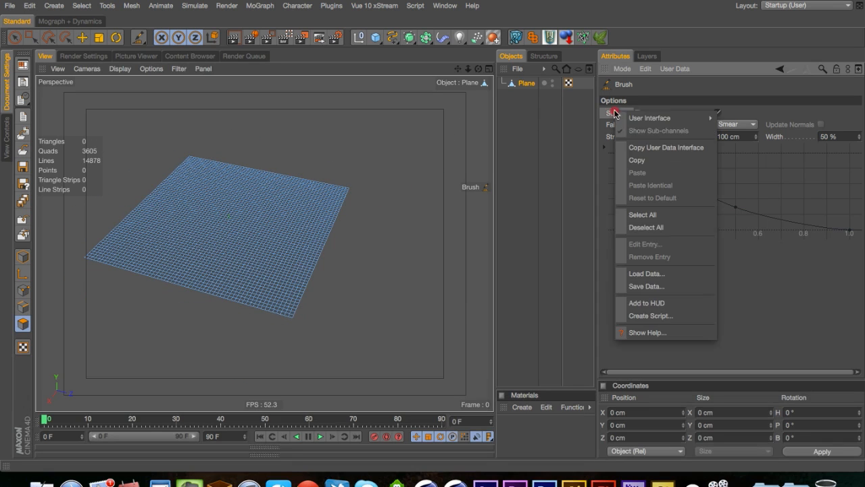
left_click(647, 331)
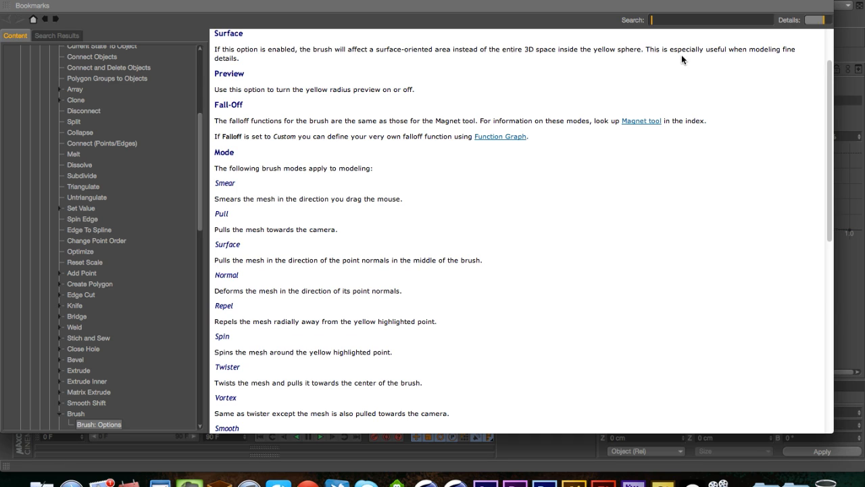
left_click(10, 6)
Compare smear strokes across the plane with the Surface option on and off, and undo them
left_click(638, 113)
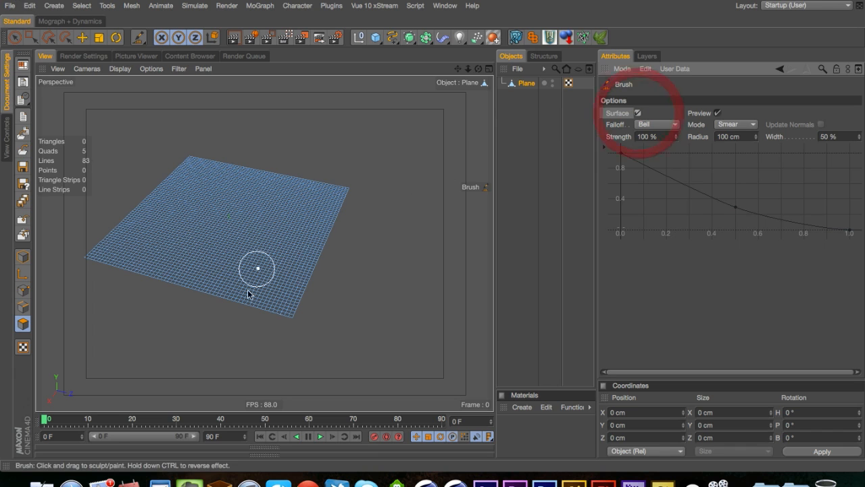
left_click_drag(259, 277, 257, 269)
mouse_move(193, 164)
left_mouse_down("alt")
mouse_move(241, 255)
mouse_move(203, 241)
mouse_move(291, 239)
left_mouse_up("alt")
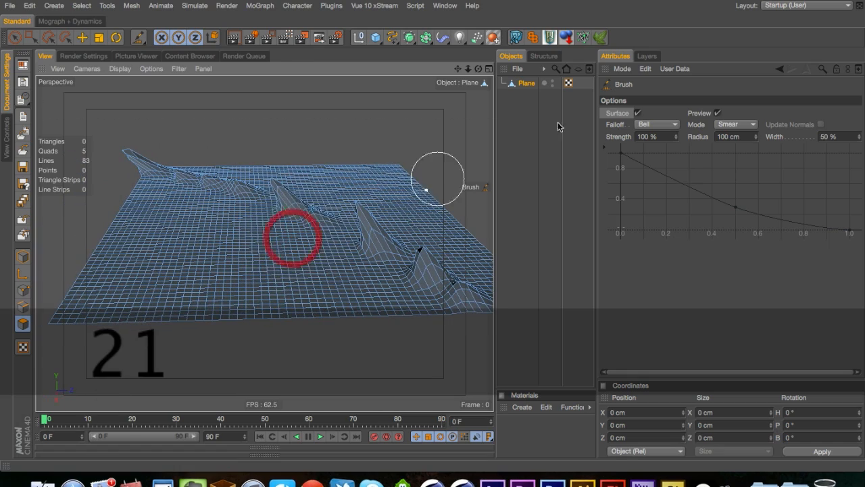
left_click(637, 113)
mouse_move(266, 332)
left_mouse_down()
mouse_move(266, 232)
mouse_move(299, 183)
mouse_move(333, 215)
mouse_move(396, 338)
mouse_move(542, 278)
mouse_move(550, 245)
left_mouse_up()
left_click_drag(338, 289, 395, 281, "alt")
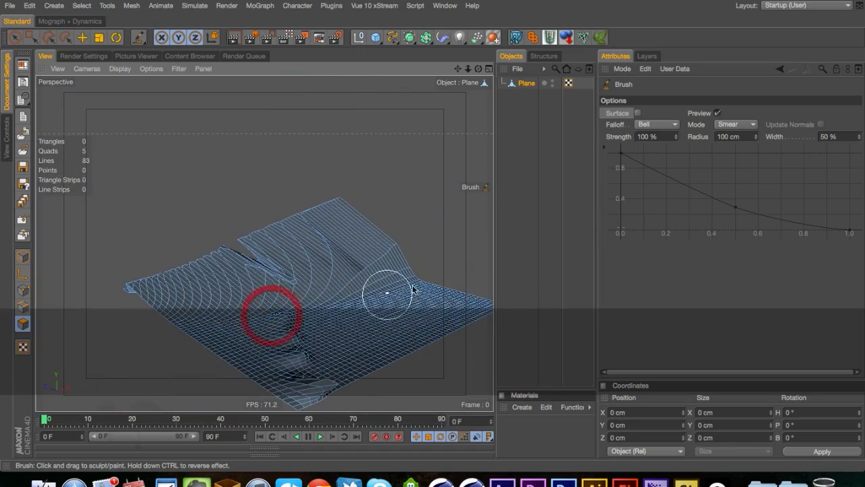
key("super+z")
key("super+z")
key("super+z")
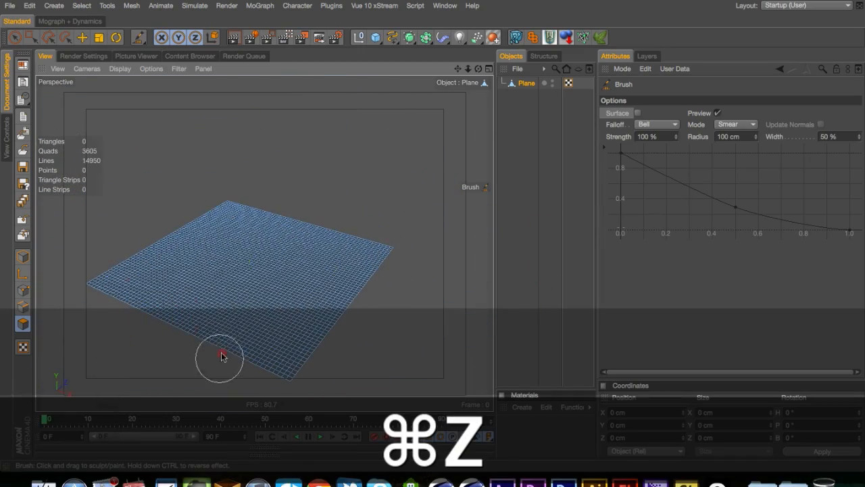
Smear a long test ridge through the plane without the Surface option and undo it
mouse_move(223, 354)
left_mouse_down()
mouse_move(250, 247)
mouse_move(290, 232)
left_mouse_up()
key("super+z")
mouse_move(77, 251)
left_mouse_down()
mouse_move(371, 185)
mouse_move(492, 214)
left_mouse_up()
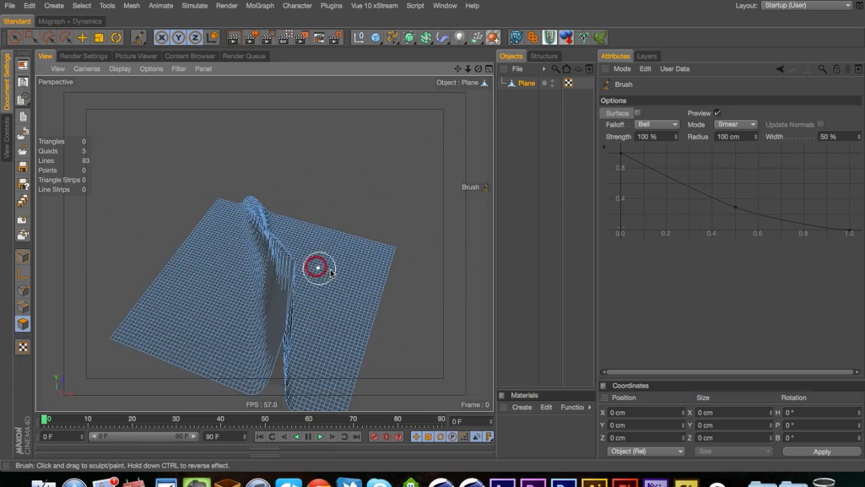
key("super+z")
key("super+z")
key("super+z")
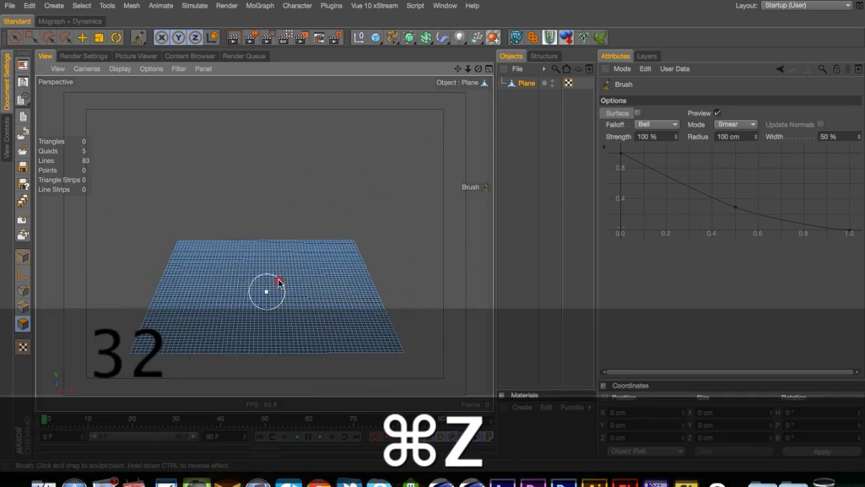
Turn the brush's Surface option back on
key("1")
left_click_drag(278, 283, 324, 223)
key("3")
key("1")
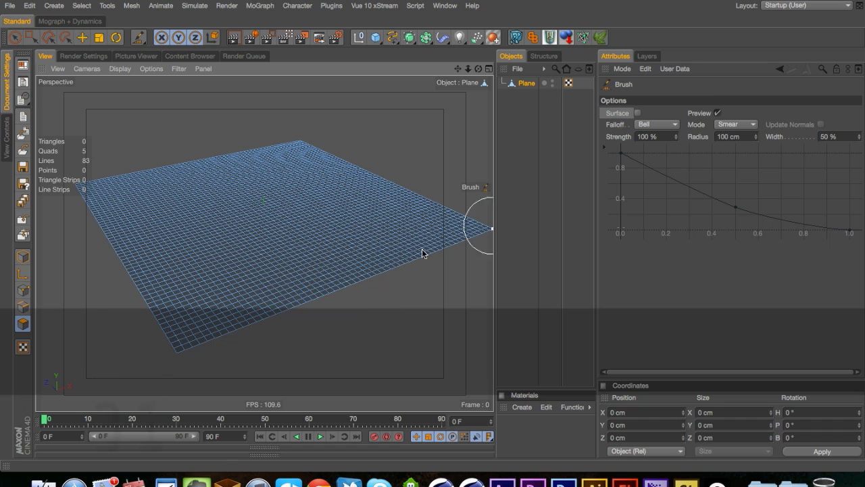
key("3")
left_click(638, 113)
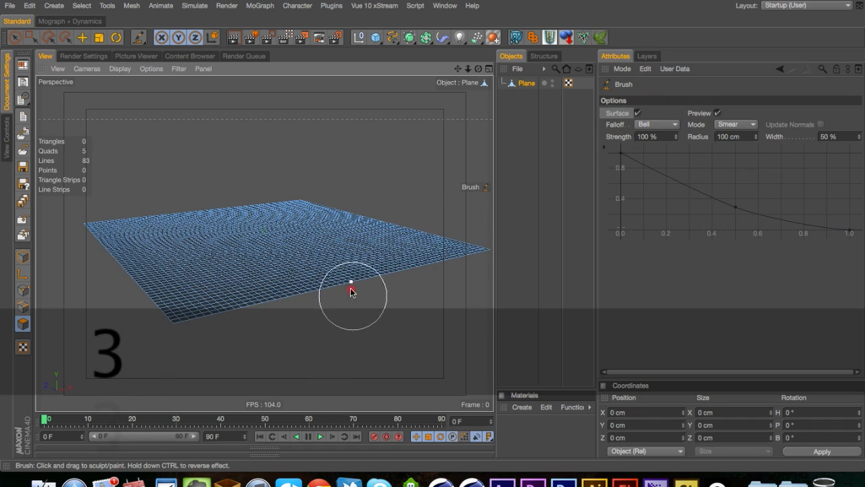
Smear test spikes and bumps upward near one edge of the plane with the Surface option on
mouse_move(350, 288)
left_mouse_down()
mouse_move(350, 238)
mouse_move(357, 264)
left_mouse_up()
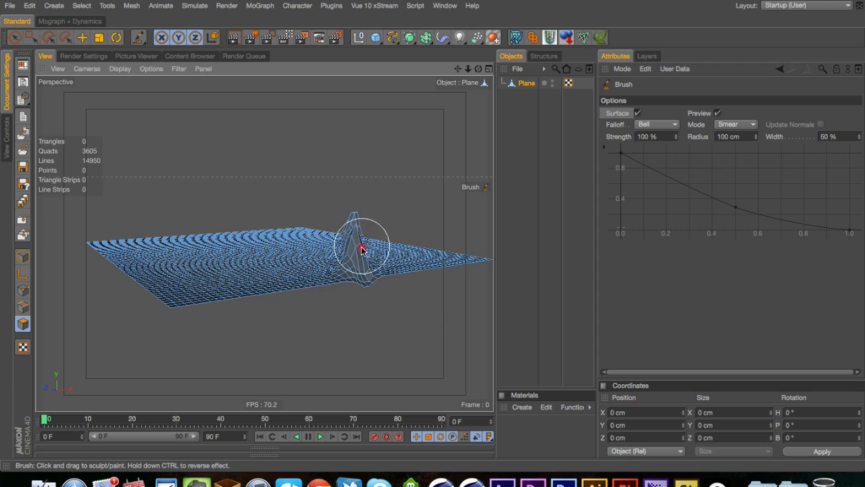
key("3")
mouse_move(357, 203)
left_mouse_down()
mouse_move(392, 261)
mouse_move(516, 261)
mouse_move(471, 303)
left_mouse_up()
key("3")
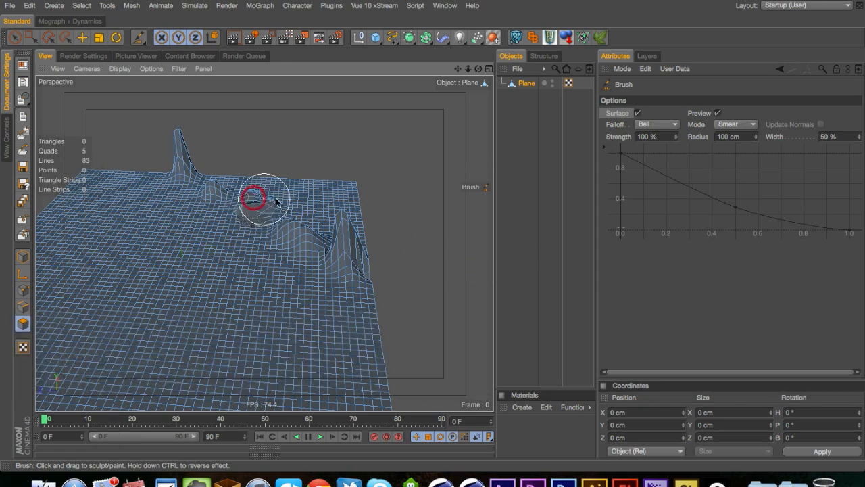
left_click_drag(276, 195, 284, 199)
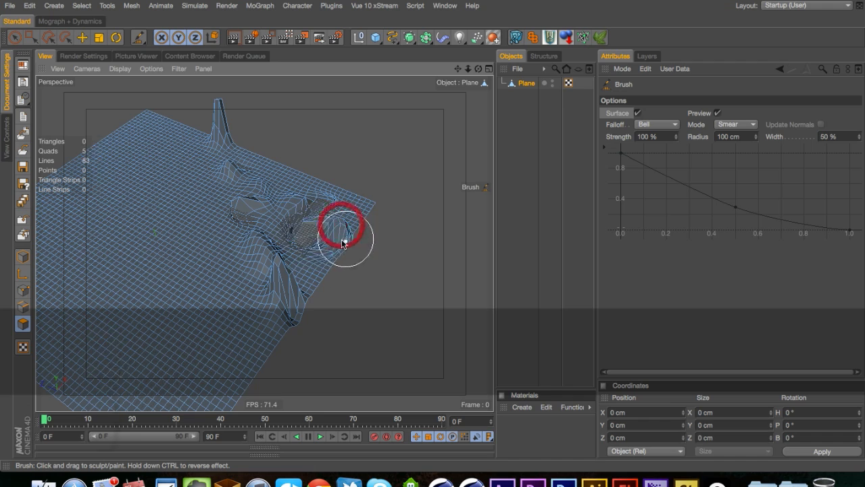
key("3")
left_click_drag(344, 232, 329, 247)
Smear more peaks and hollows into the plane from low and high viewing angles
key("3")
mouse_move(130, 239)
left_mouse_down()
mouse_move(184, 248)
mouse_move(195, 287)
mouse_move(200, 204)
left_mouse_up()
key("3")
left_click_drag(206, 294, 204, 225)
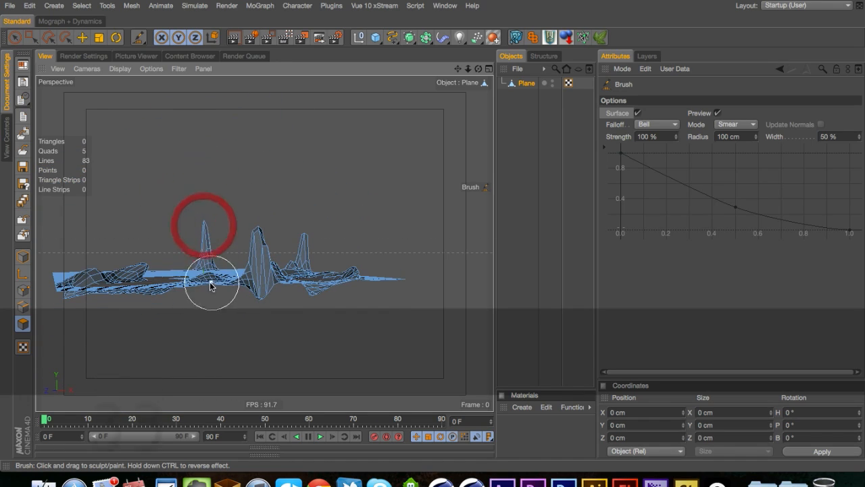
key("3")
mouse_move(200, 272)
left_mouse_down()
mouse_move(356, 254)
mouse_move(383, 328)
left_mouse_up()
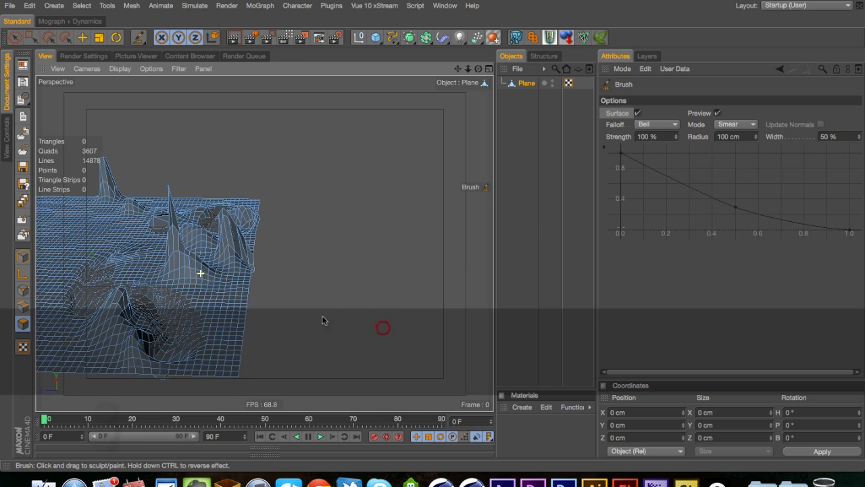
left_click_drag(234, 315, 240, 244)
key("3")
mouse_move(141, 208)
left_mouse_down()
mouse_move(172, 248)
mouse_move(201, 333)
left_mouse_up()
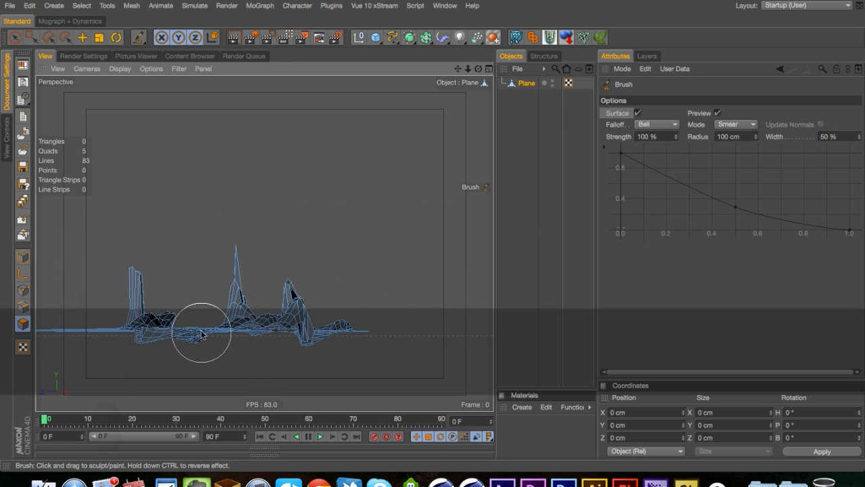
mouse_move(203, 292)
left_mouse_down()
mouse_move(193, 237)
mouse_move(209, 178)
mouse_move(292, 346)
mouse_move(251, 324)
left_mouse_up()
Undo all the smeared peaks and hollows on the plane
key("3")
key("super+z")
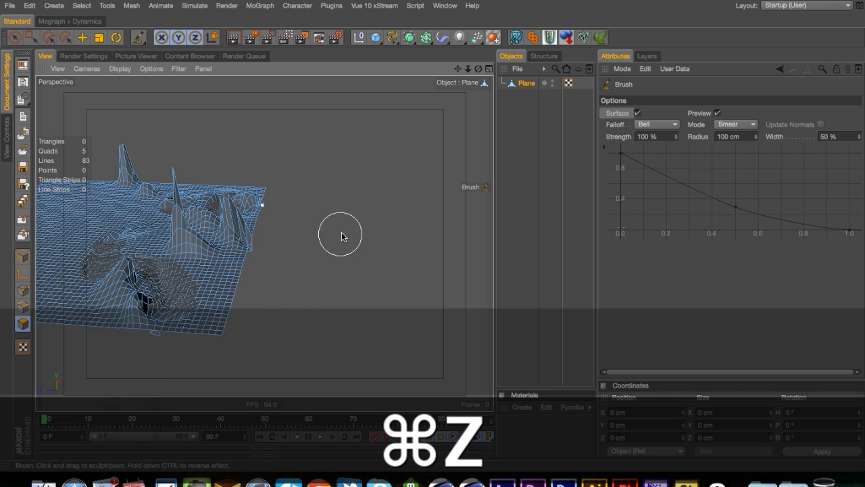
key("super+z")
key("super+z")
key("super+z")
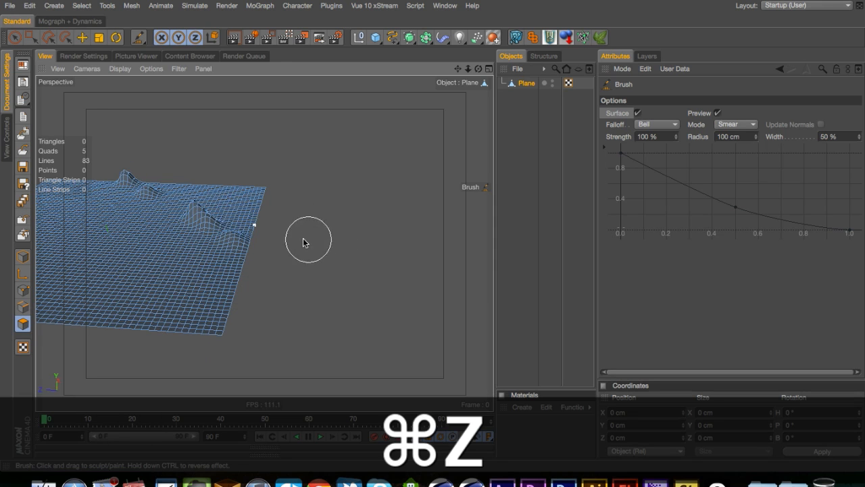
key("super+z")
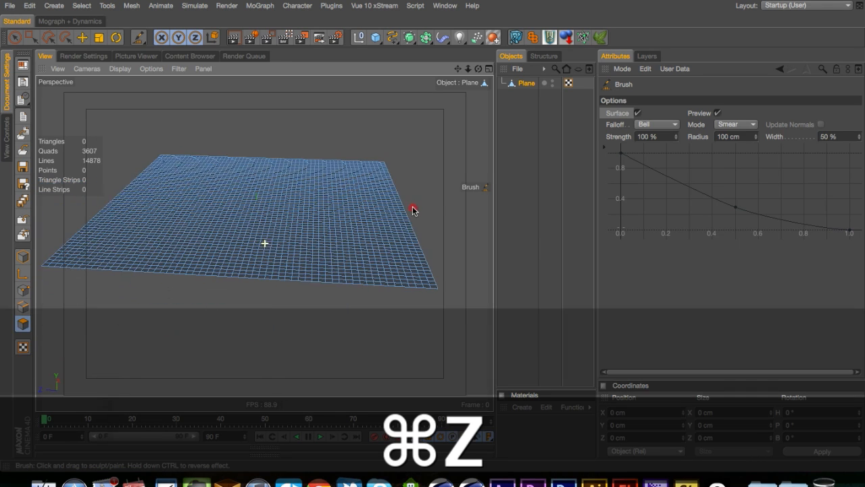
Set the brush mode to Pull and pull a test spike out of the plane's edge
left_click(734, 124)
left_click(746, 149)
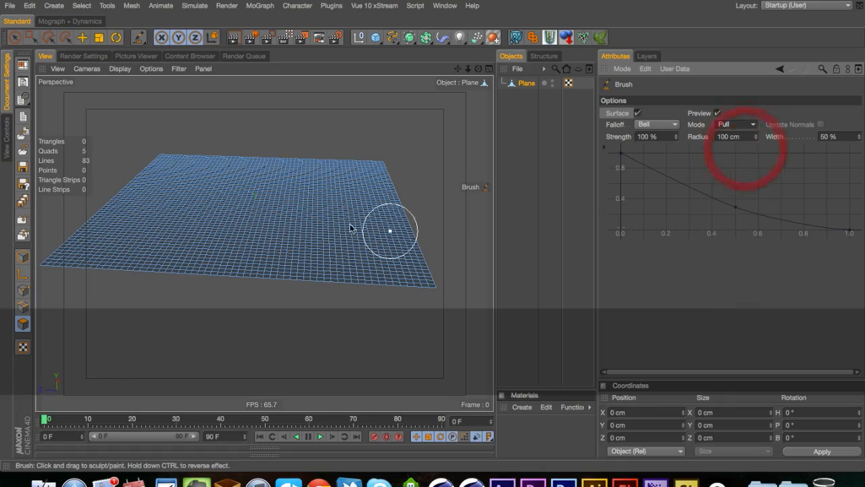
key("3")
left_click_drag(388, 227, 281, 242)
left_click(323, 298)
key("3")
key("1")
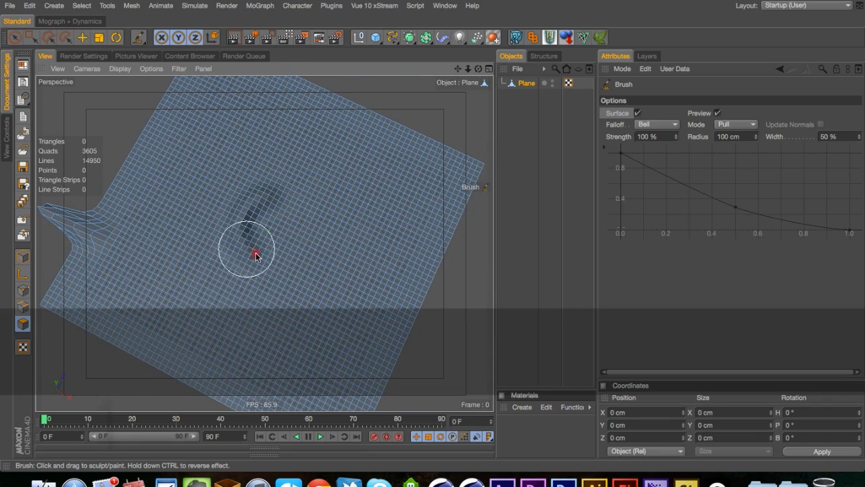
Pull a curving test ridge around the middle of the plane toward the camera
mouse_move(206, 302)
left_mouse_down()
mouse_move(201, 196)
mouse_move(343, 269)
mouse_move(131, 255)
mouse_move(139, 211)
left_mouse_up()
key("2")
left_click_drag(243, 323, 186, 322)
key("3")
left_click_drag(238, 302, 244, 140)
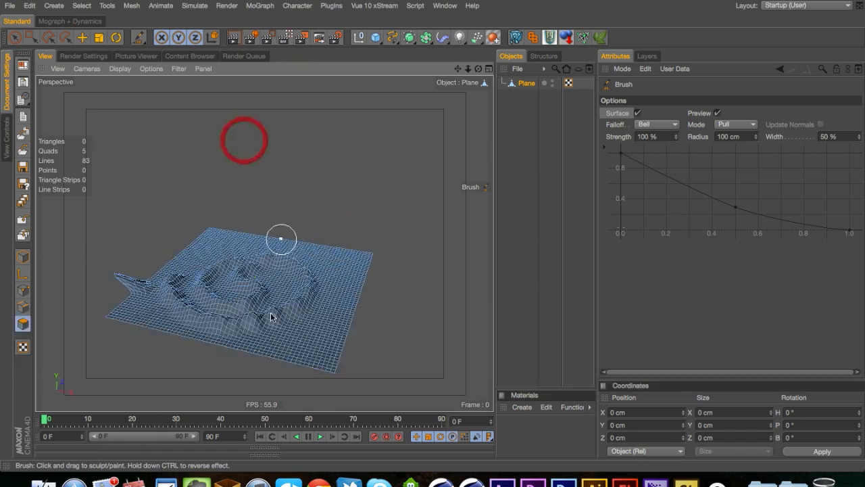
Pull taller peaks from the curved ridge at different viewing angles and undo all the Pull strokes
key("2")
left_click_drag(271, 312, 335, 312)
mouse_move(229, 323)
left_mouse_down()
mouse_move(251, 309)
mouse_move(301, 302)
mouse_move(272, 253)
mouse_move(232, 250)
mouse_move(230, 223)
mouse_move(264, 220)
left_mouse_up()
key("3")
mouse_move(266, 220)
left_mouse_down()
mouse_move(107, 318)
mouse_move(41, 294)
left_mouse_up()
left_click_drag(239, 268, 257, 211)
key("1")
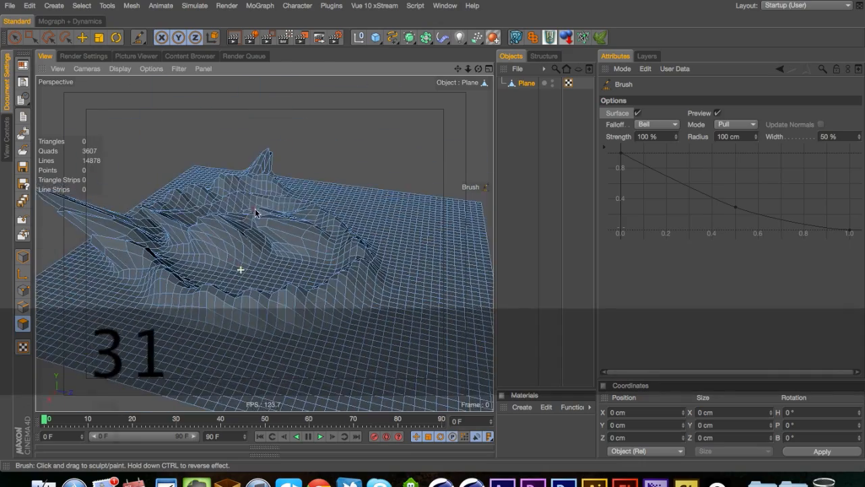
mouse_move(264, 243)
left_mouse_down()
mouse_move(342, 208)
mouse_move(275, 232)
left_mouse_up()
key("2")
key("super+z")
key("super+z")
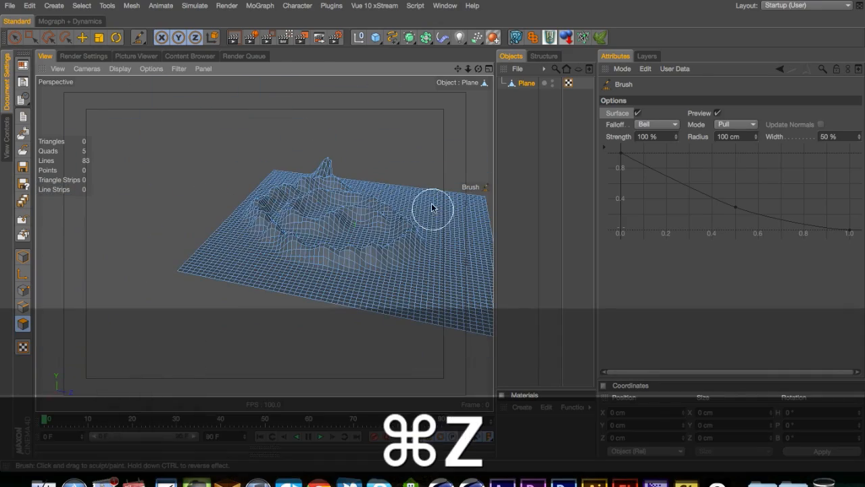
Set the brush mode to Surface and raise a small bump near the middle of the plane
left_click(738, 124)
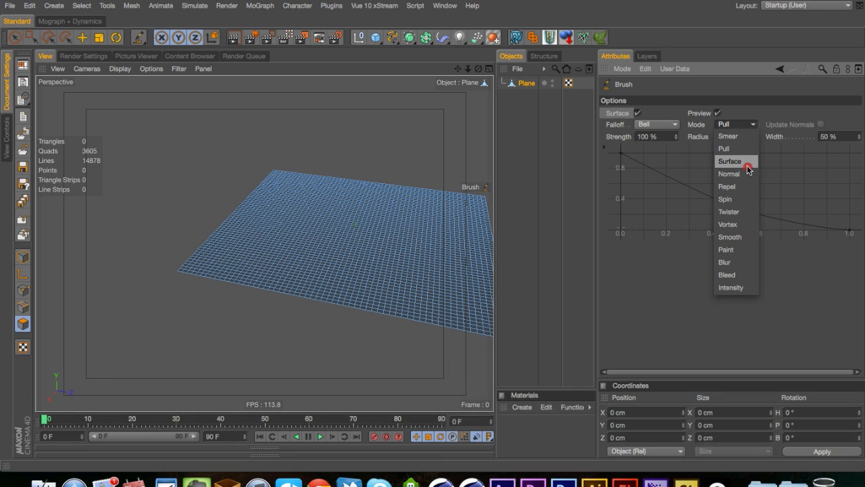
left_click(748, 167)
key("3")
left_click_drag(314, 247, 401, 240)
key("1")
left_click_drag(401, 240, 308, 234)
left_click_drag(298, 237, 304, 233)
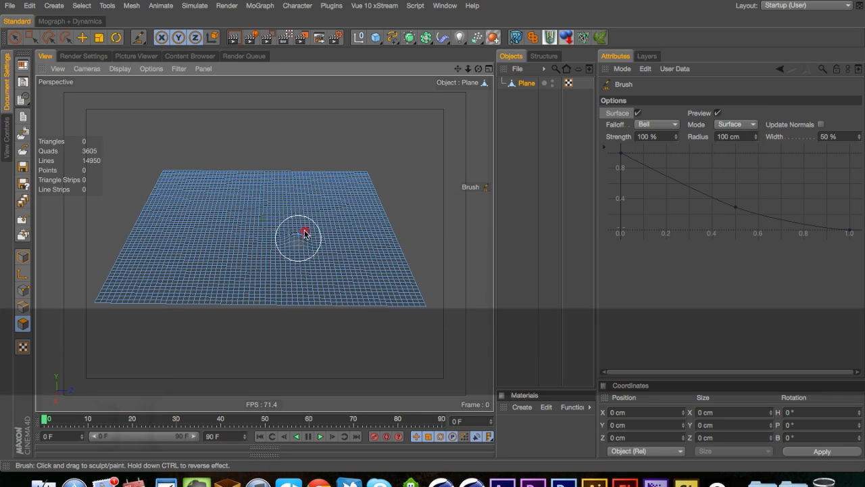
Raise jagged peaks along the plane's edges and across its interior in Surface mode, undoing the distorted stroke near the back edge
left_click_drag(189, 188, 179, 162)
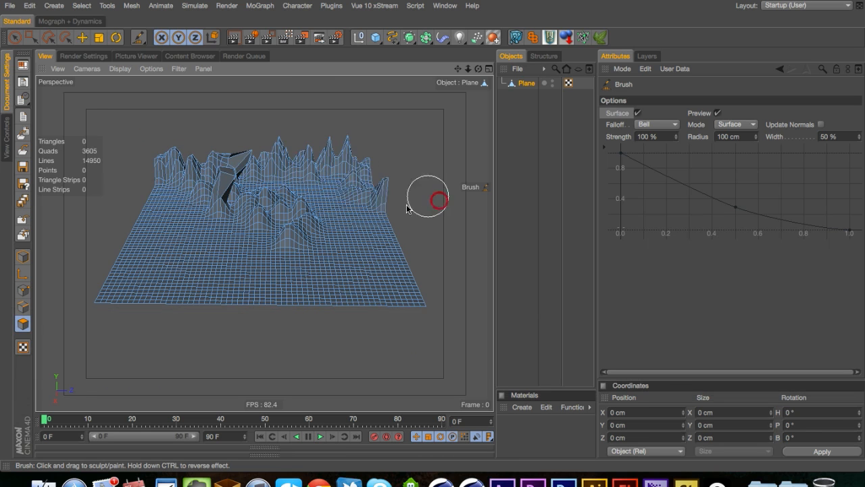
key("super+z")
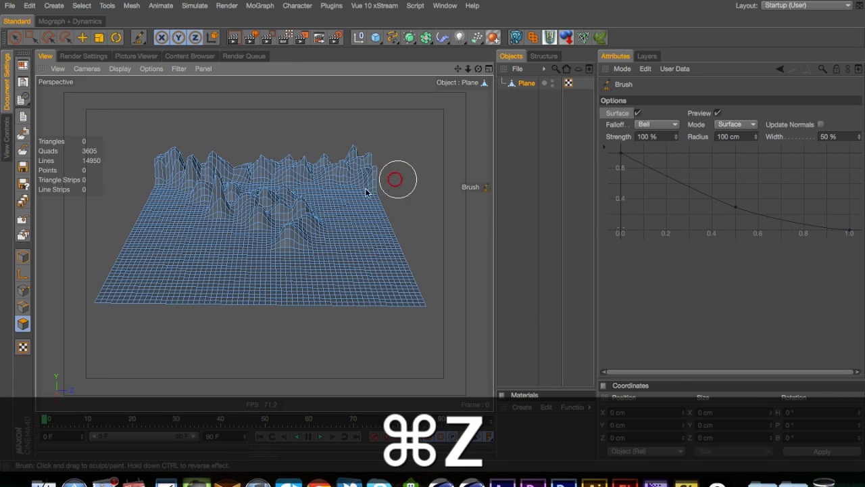
mouse_move(366, 193)
left_mouse_down()
mouse_move(376, 187)
mouse_move(397, 271)
left_mouse_up()
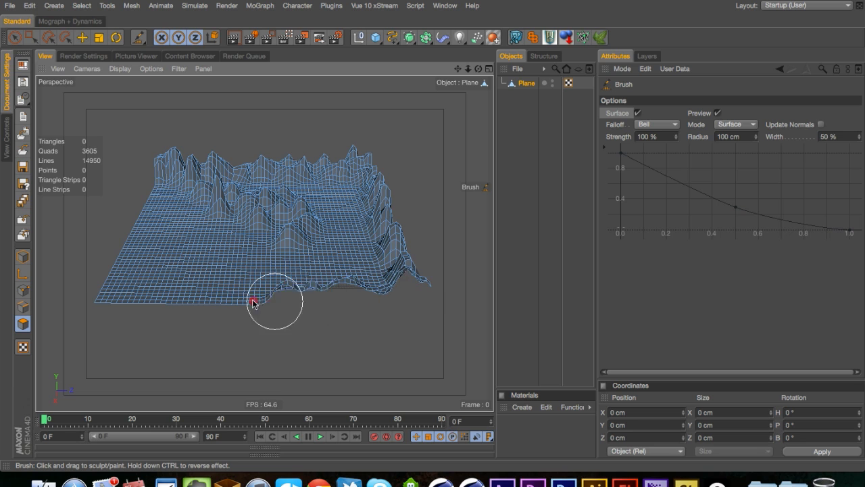
left_click_drag(222, 296, 121, 288)
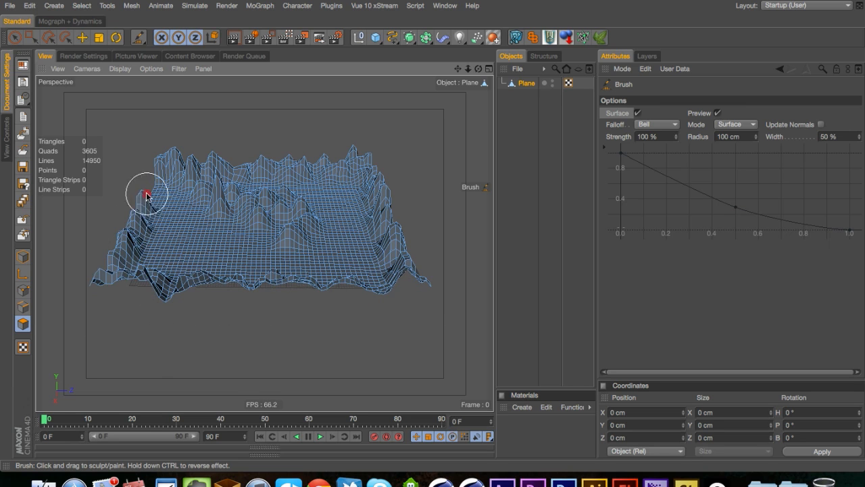
left_click_drag(156, 235, 203, 260)
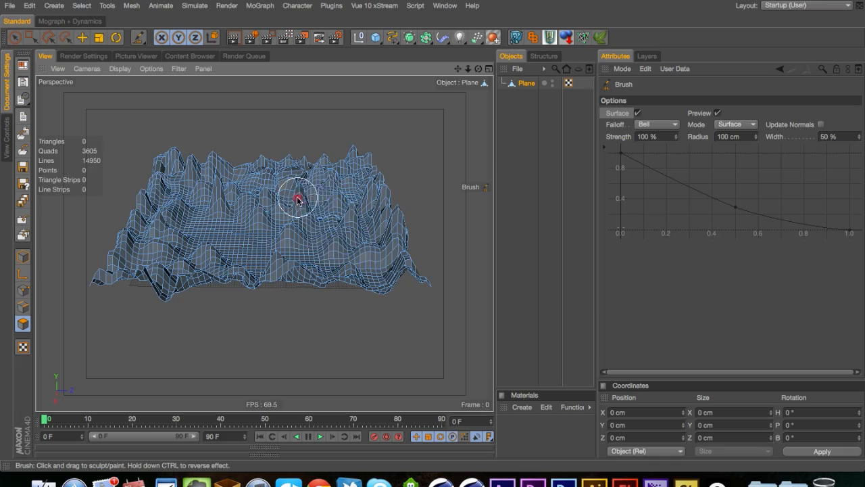
Examine the sculpted mountains close up from near ground level
key("2")
mouse_move(301, 255)
left_mouse_down()
mouse_move(340, 225)
mouse_move(434, 232)
mouse_move(362, 193)
mouse_move(267, 250)
mouse_move(365, 220)
mouse_move(347, 232)
mouse_move(390, 205)
mouse_move(409, 207)
mouse_move(303, 229)
mouse_move(310, 223)
mouse_move(500, 187)
mouse_move(575, 200)
left_mouse_up()
key("3")
key("1")
key("2")
key("3")
key("2")
key("1")
key("2")
key("2")
key("2")
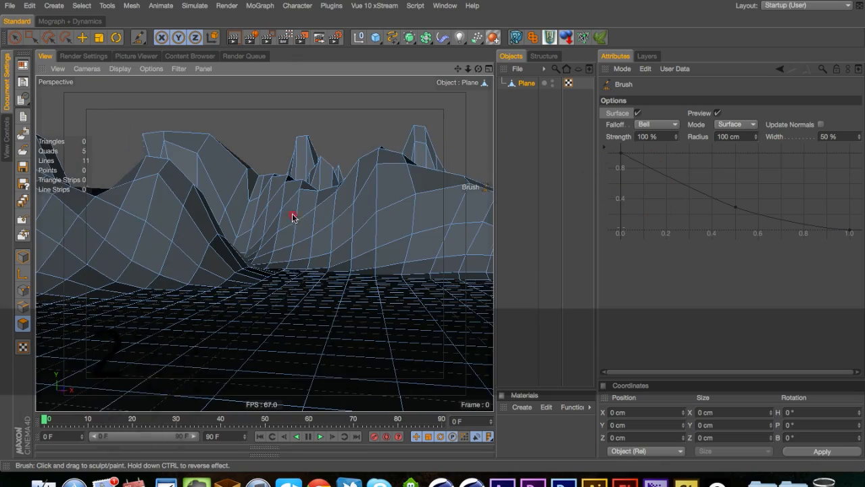
Raise a large hill in the foreground valley, undo it, and brush a ridge toward the mountains in Surface mode
left_click_drag(284, 217, 297, 218)
mouse_move(264, 244)
left_mouse_down()
mouse_move(334, 207)
mouse_move(289, 222)
mouse_move(322, 209)
mouse_move(241, 199)
mouse_move(264, 253)
mouse_move(311, 299)
mouse_move(423, 317)
left_mouse_up()
key("1")
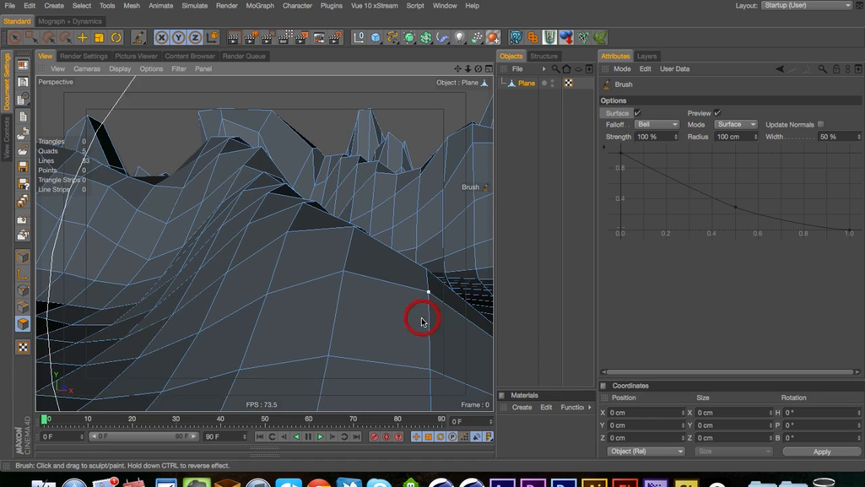
key("super+z")
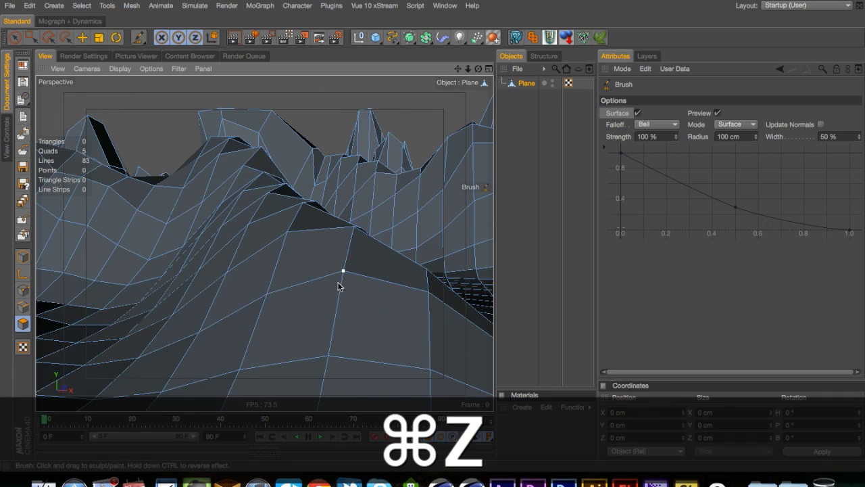
mouse_move(313, 238)
left_mouse_down()
mouse_move(328, 231)
mouse_move(357, 257)
mouse_move(409, 234)
mouse_move(363, 189)
mouse_move(286, 162)
left_mouse_up()
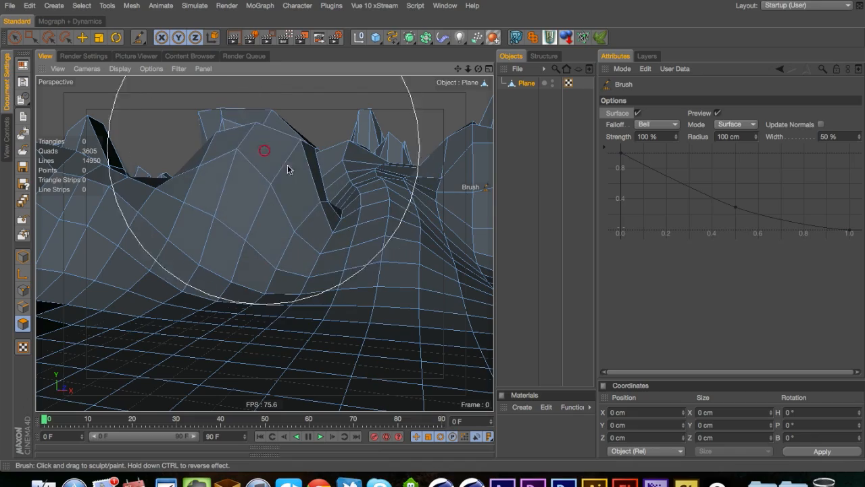
Inspect the new ridge from above and undo all the Surface strokes on the plane
key("3")
mouse_move(344, 232)
left_mouse_down()
mouse_move(403, 263)
mouse_move(290, 346)
mouse_move(409, 312)
mouse_move(396, 290)
left_mouse_up()
key("3")
mouse_move(334, 207)
left_mouse_down()
mouse_move(334, 232)
mouse_move(385, 212)
left_mouse_up()
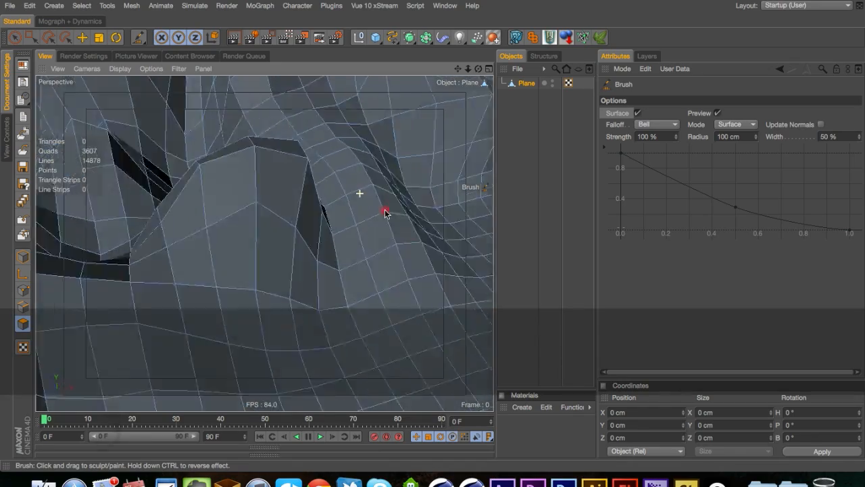
key("2")
left_click_drag(265, 260, 314, 225)
left_click_drag(125, 274, 138, 287)
key("super+z")
key("super+z")
key("super+z")
key("super+z")
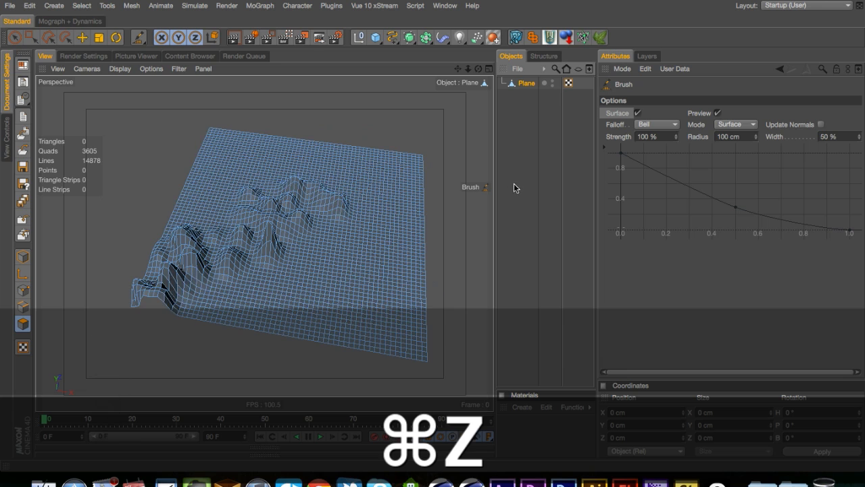
Set the brush mode to Normal and raise spiky mountains around the plane's edges and over its whole interior
left_click(735, 124)
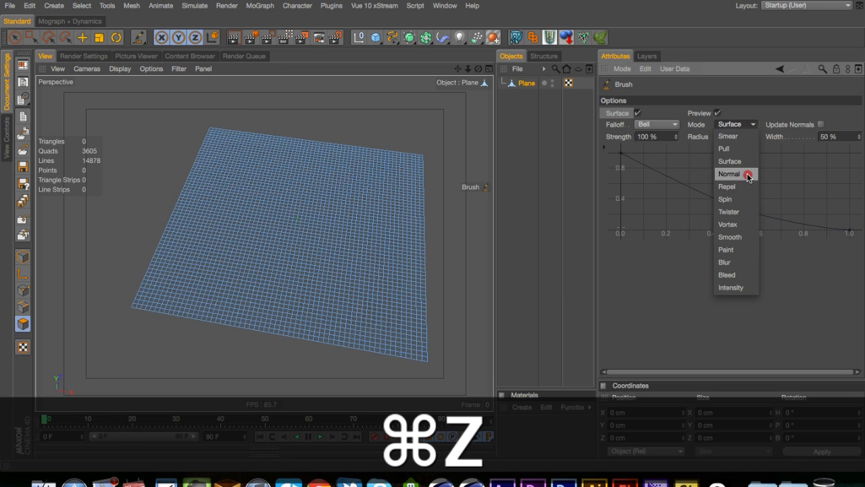
left_click(748, 175)
left_click_drag(292, 235, 301, 221)
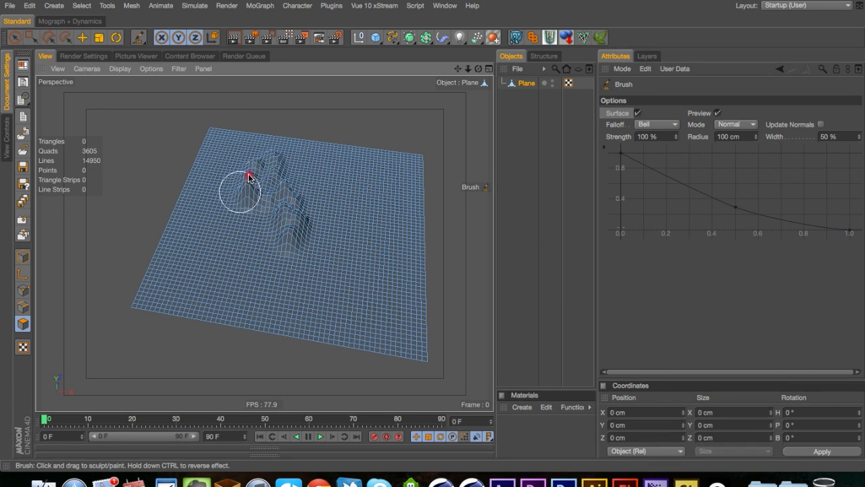
left_click_drag(247, 127, 395, 145)
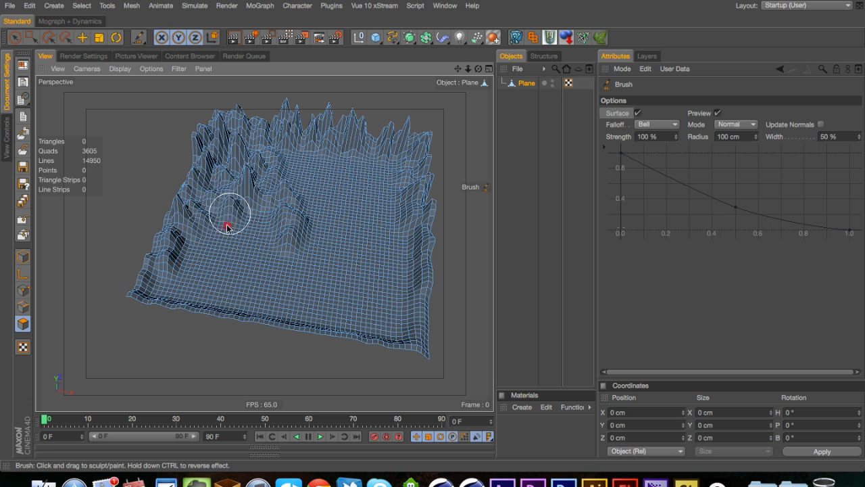
mouse_move(227, 227)
left_mouse_down()
mouse_move(292, 191)
mouse_move(302, 163)
left_mouse_up()
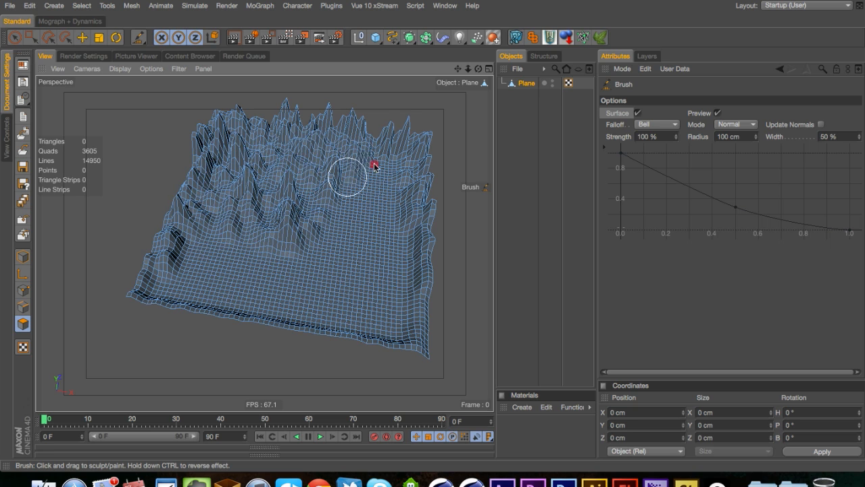
left_click_drag(382, 230, 378, 221)
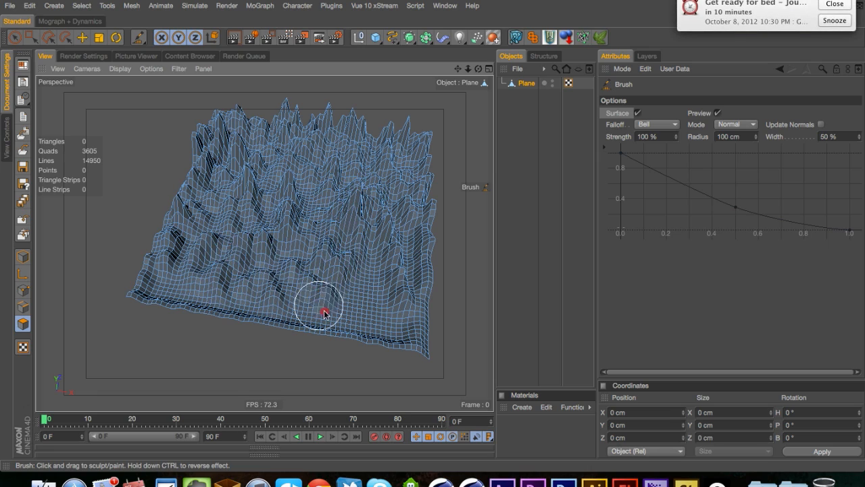
Set the brush mode to Repel and undo all the Normal strokes on the plane
left_click_drag(371, 323, 397, 150)
key("super+z")
left_click(834, 4)
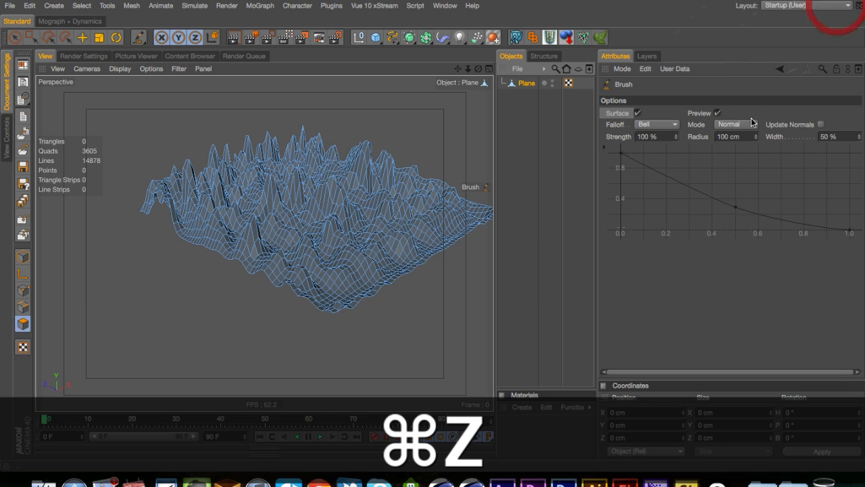
left_click(752, 125)
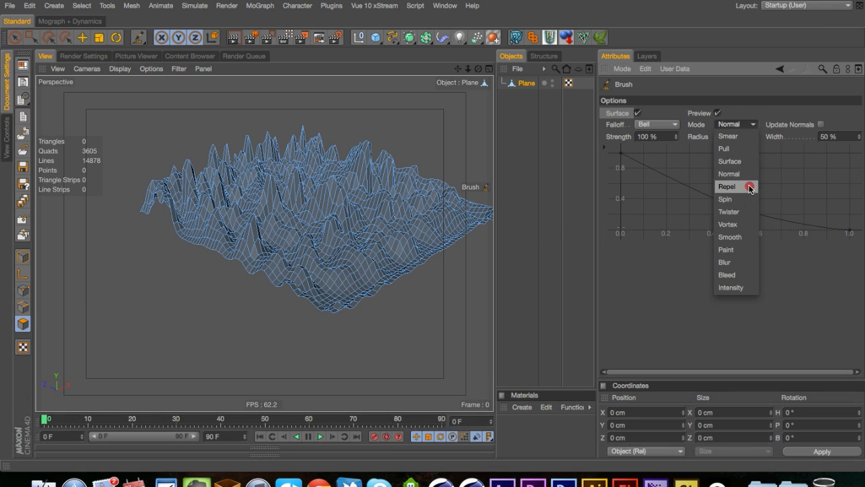
left_click_drag(311, 218, 222, 290)
key("super+z")
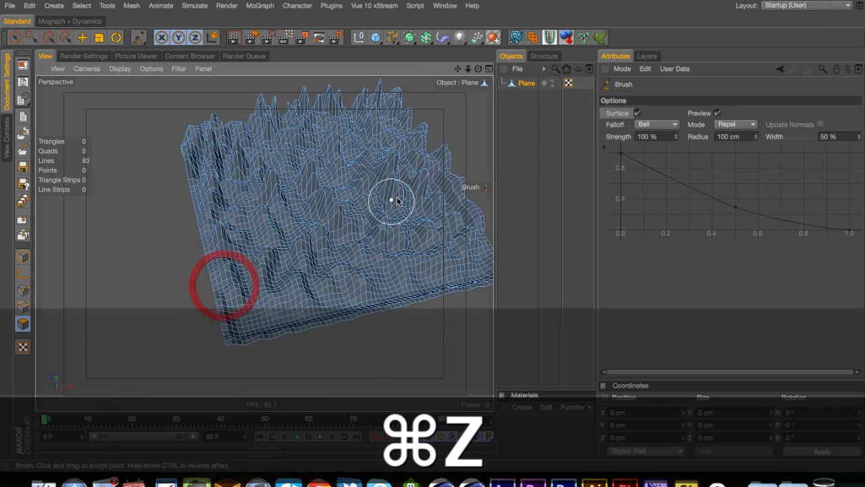
Repel a channel through the middle of the plane, add winding channels across the rest, and undo all these strokes
mouse_move(287, 137)
left_mouse_down()
mouse_move(339, 284)
mouse_move(362, 292)
mouse_move(284, 131)
mouse_move(303, 211)
mouse_move(335, 263)
mouse_move(376, 225)
mouse_move(338, 175)
mouse_move(336, 144)
mouse_move(306, 178)
mouse_move(275, 243)
mouse_move(334, 268)
left_mouse_up()
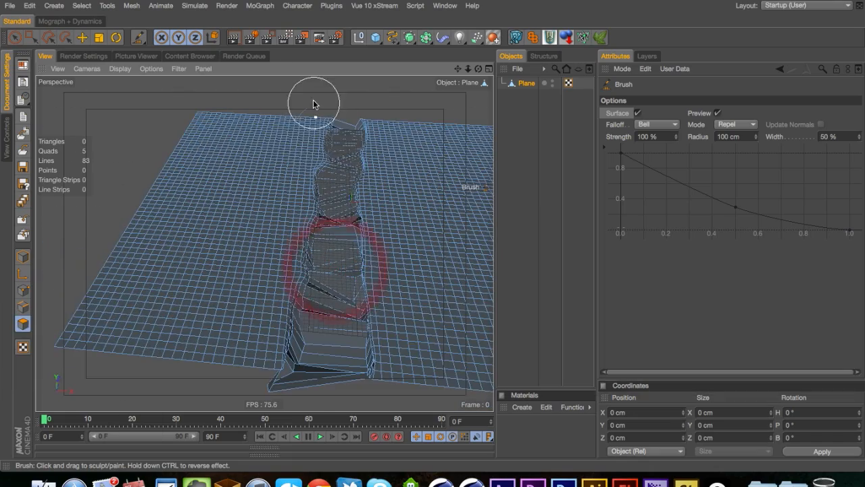
mouse_move(315, 100)
left_mouse_down()
mouse_move(345, 154)
mouse_move(342, 113)
left_mouse_up()
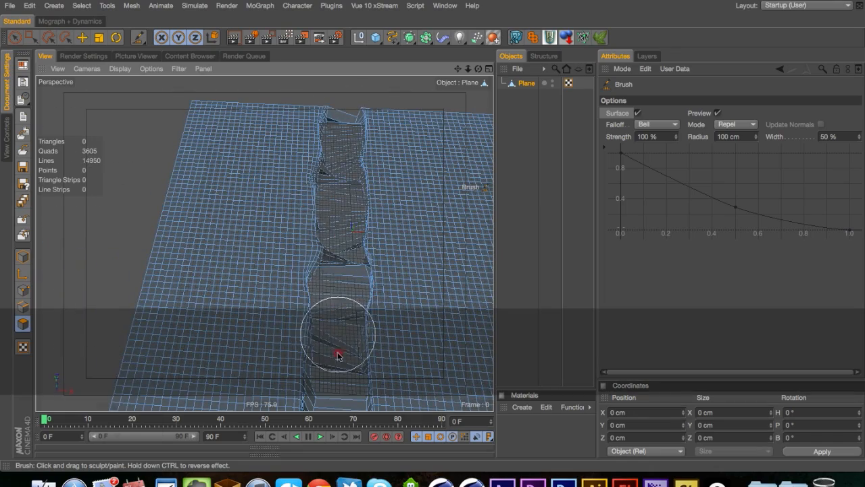
mouse_move(340, 306)
left_mouse_down()
mouse_move(315, 251)
mouse_move(279, 266)
left_mouse_up()
key("1")
key("2")
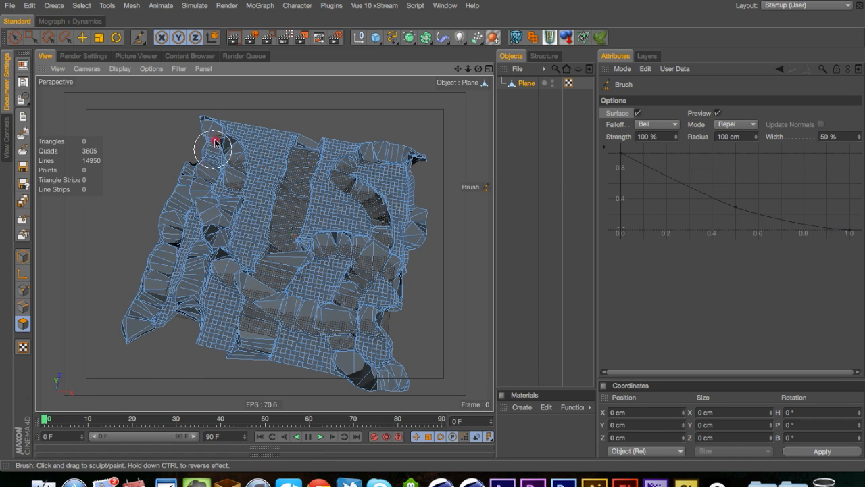
key("super+z")
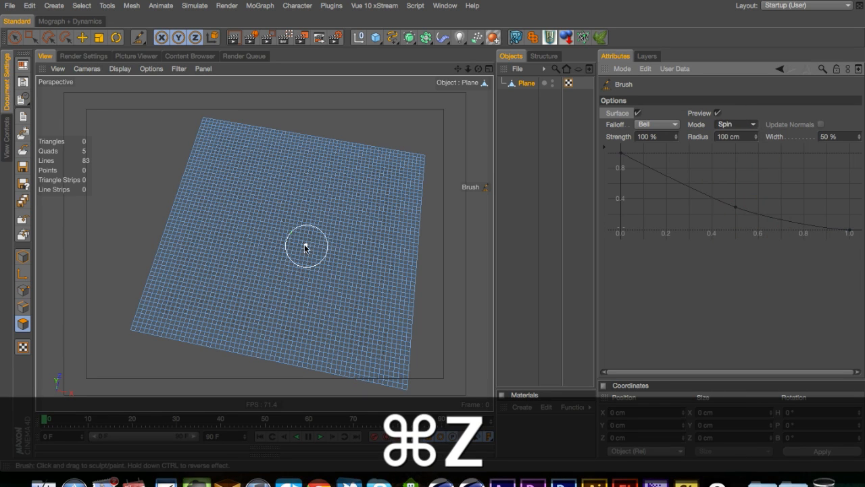
Set the brush mode to Spin, twist a small swirl near the middle of the plane, and undo it
key("2")
mouse_move(305, 248)
left_mouse_down()
mouse_move(365, 227)
mouse_move(298, 238)
mouse_move(339, 233)
left_mouse_up()
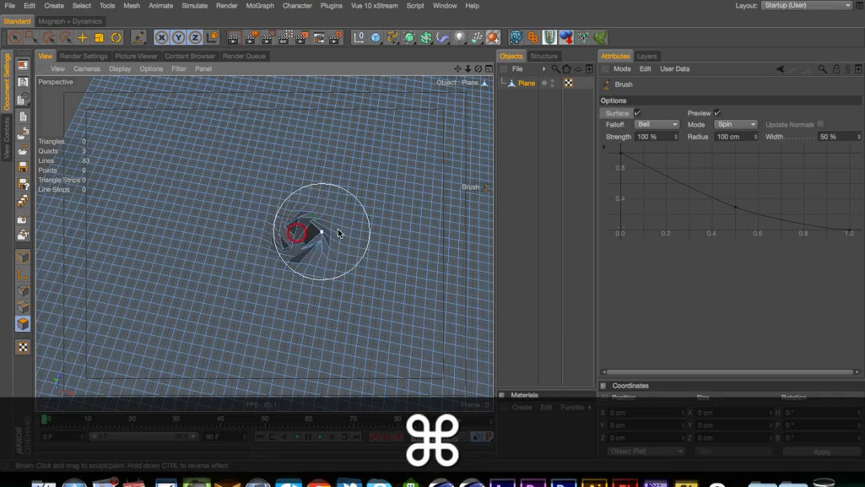
key("super+z")
Twist another Spin swirl into the plane and view it close up from a low angle
key("3")
left_click_drag(317, 282, 279, 267)
mouse_move(265, 313)
left_mouse_down()
mouse_move(276, 325)
mouse_move(352, 297)
mouse_move(323, 301)
mouse_move(396, 292)
mouse_move(304, 322)
mouse_move(266, 315)
mouse_move(188, 398)
mouse_move(204, 423)
mouse_move(303, 303)
mouse_move(196, 325)
mouse_move(183, 313)
mouse_move(246, 263)
mouse_move(208, 272)
left_mouse_up()
key("3")
key("2")
key("3")
key("2")
key("3")
key("2")
key("1")
Render the twisted area in the viewport and undo the Spin strokes
key("super+r")
key("3")
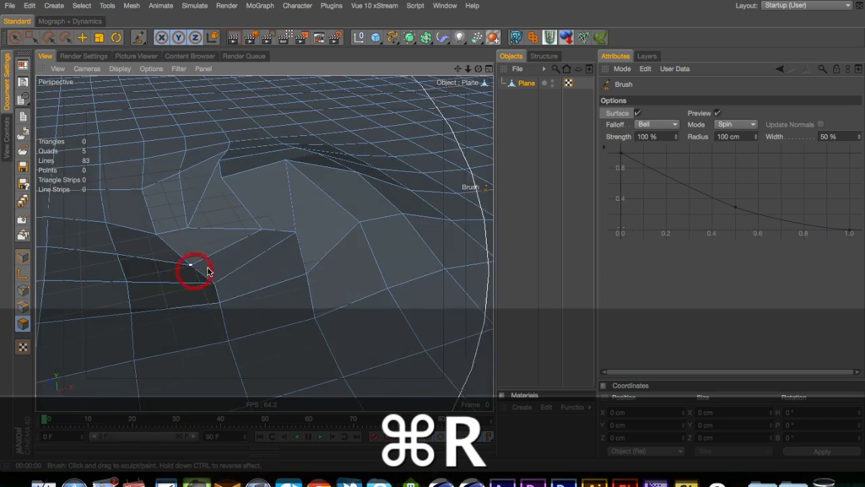
key("super+r")
key("2")
mouse_move(259, 246)
left_mouse_down()
mouse_move(243, 243)
mouse_move(214, 265)
mouse_move(158, 280)
left_mouse_up()
key("super+r")
key("2")
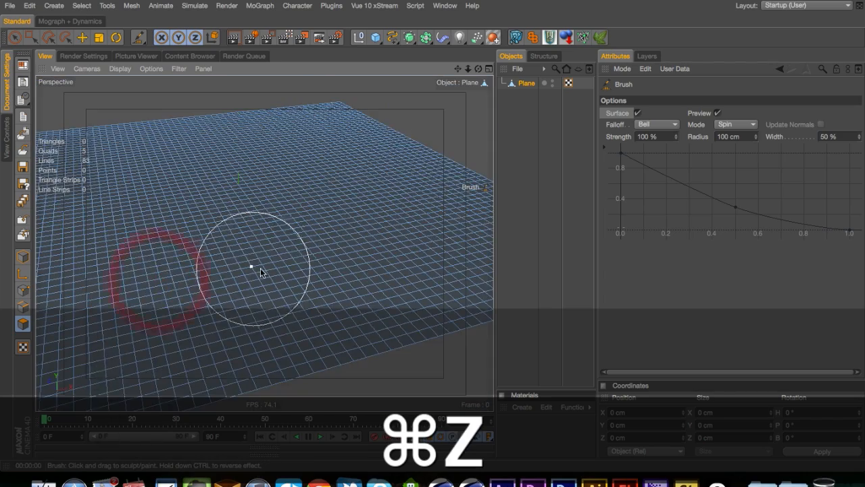
Spin a rough ridge across the plane from an edge-on view and undo the stroke
key("3")
left_click_drag(260, 267, 205, 153)
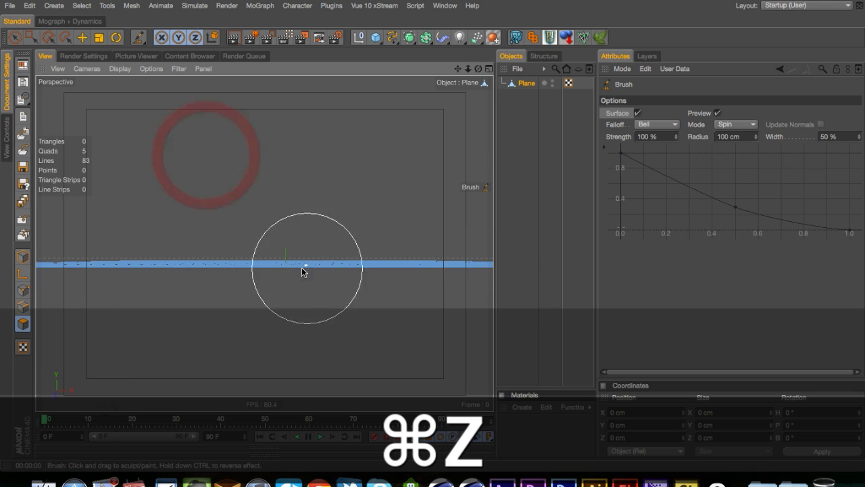
mouse_move(293, 261)
left_mouse_down()
mouse_move(300, 253)
mouse_move(292, 251)
mouse_move(345, 293)
mouse_move(410, 276)
left_mouse_up()
key("3")
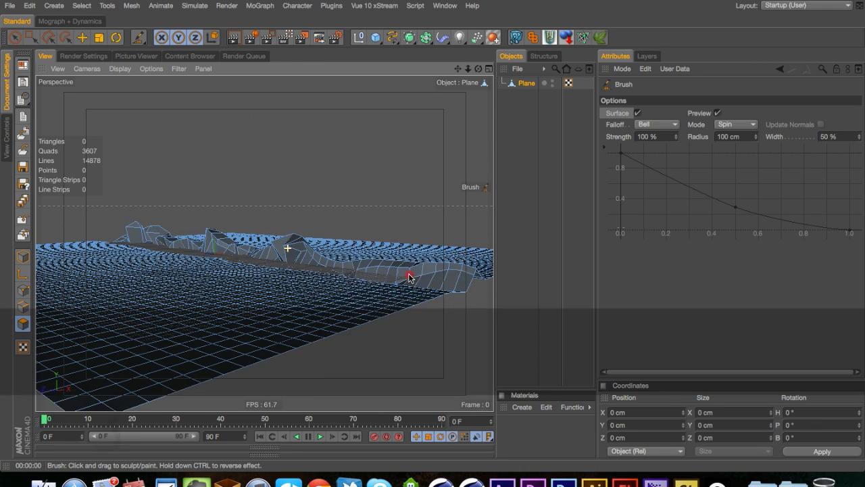
key("super+z")
Set the brush radius to 356 cm and spin a large curling wave into the plane from an edge-on view
left_click_drag(757, 136, 766, 74)
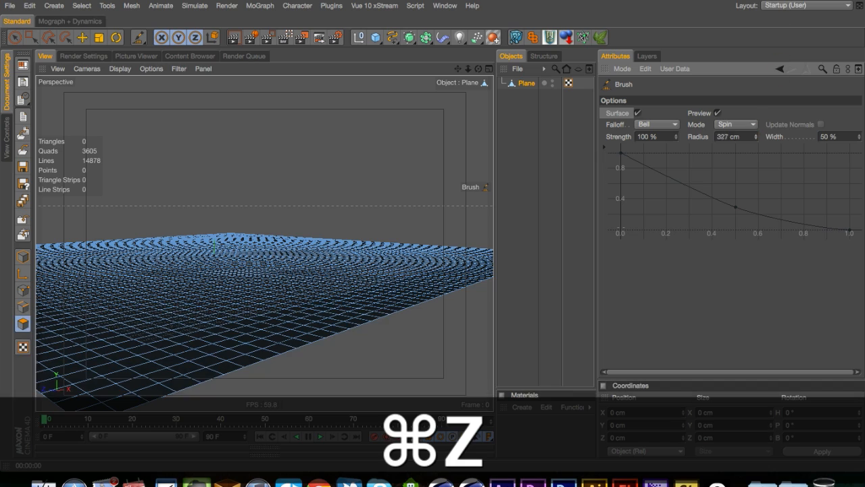
key("3")
mouse_move(381, 270)
left_mouse_down()
mouse_move(232, 250)
mouse_move(222, 234)
left_mouse_up()
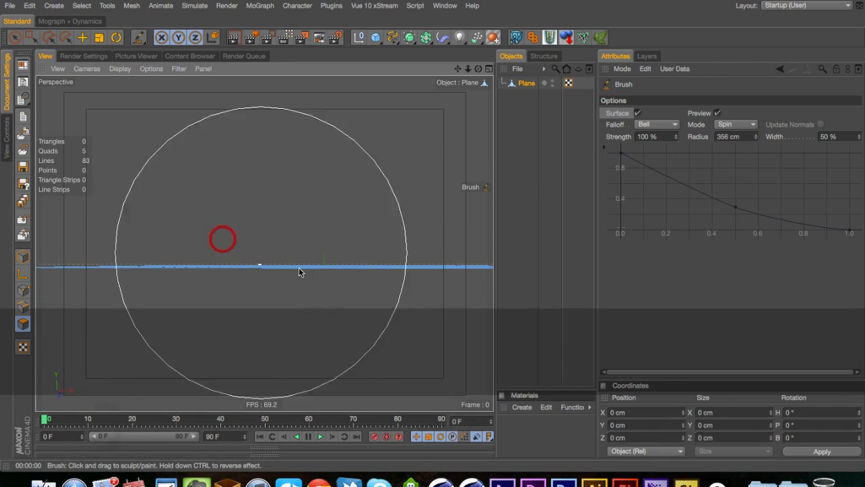
mouse_move(328, 265)
left_mouse_down()
mouse_move(328, 251)
mouse_move(372, 294)
mouse_move(473, 299)
mouse_move(315, 283)
mouse_move(271, 289)
mouse_move(173, 251)
mouse_move(253, 254)
left_mouse_up()
key("3")
key("2")
key("3")
key("3")
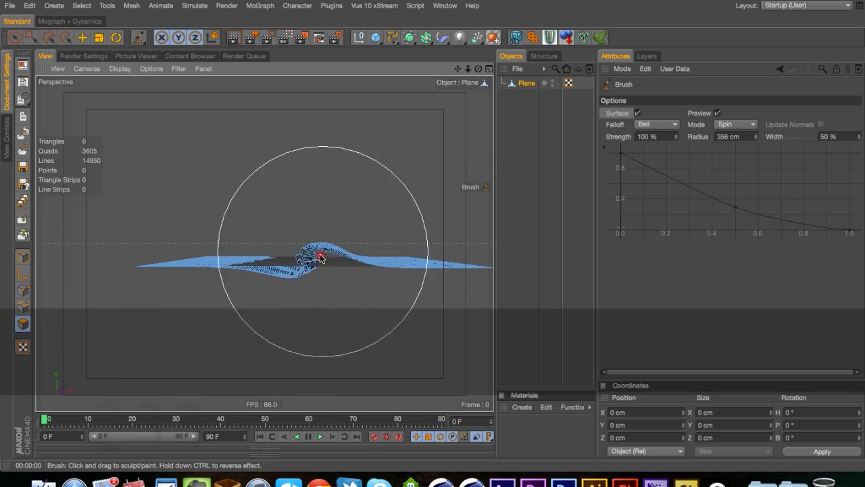
mouse_move(313, 242)
left_mouse_down()
mouse_move(309, 250)
mouse_move(437, 294)
mouse_move(372, 293)
mouse_move(325, 271)
mouse_move(383, 325)
mouse_move(286, 286)
left_mouse_up()
Render the curled ridge in the viewport from a high and a low angle, and inspect its mesh close up
key("3")
key("2")
key("super+r")
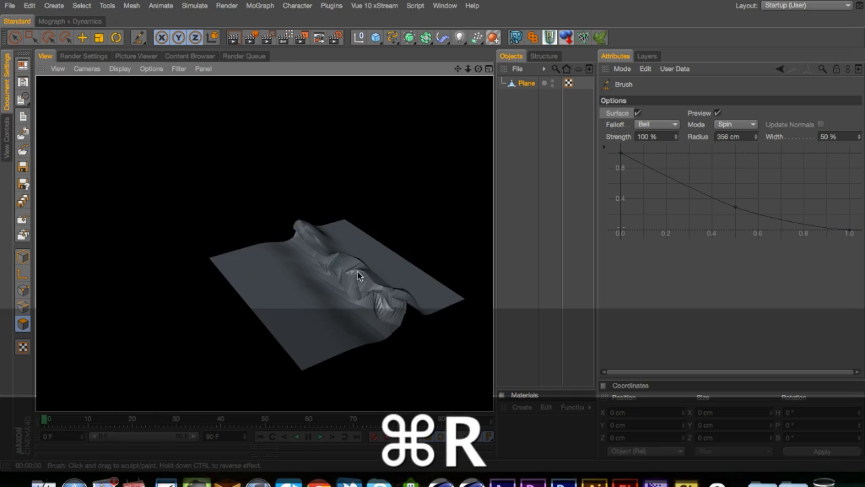
key("3")
left_click_drag(358, 309, 432, 296)
key("super+r")
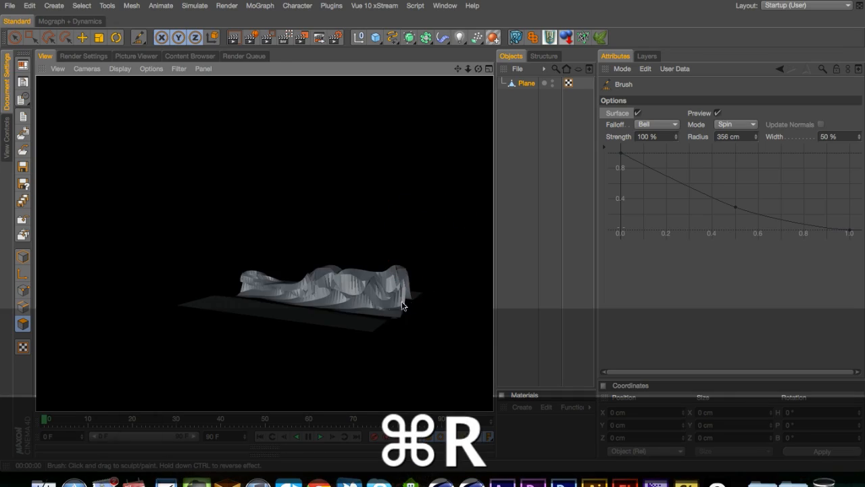
key("3")
key("2")
left_click_drag(351, 280, 464, 261)
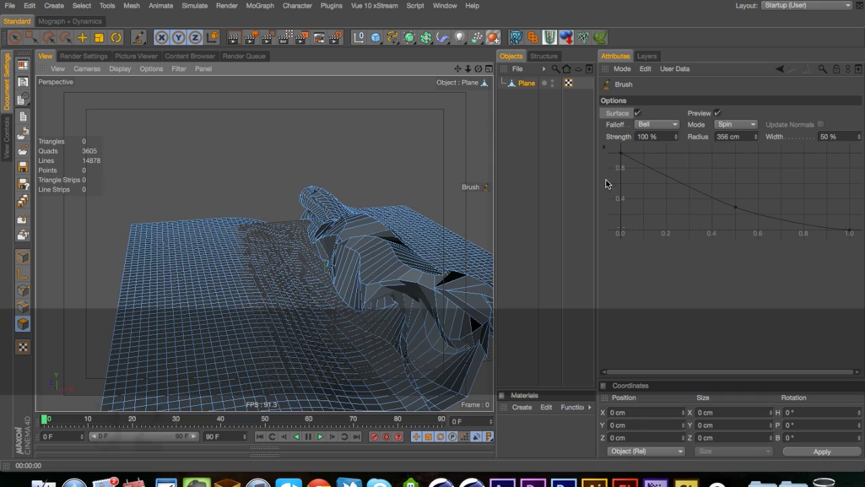
Smooth the curled ridge with the brush in Smooth mode and render the result in the viewport from a lower angle
left_click(749, 129)
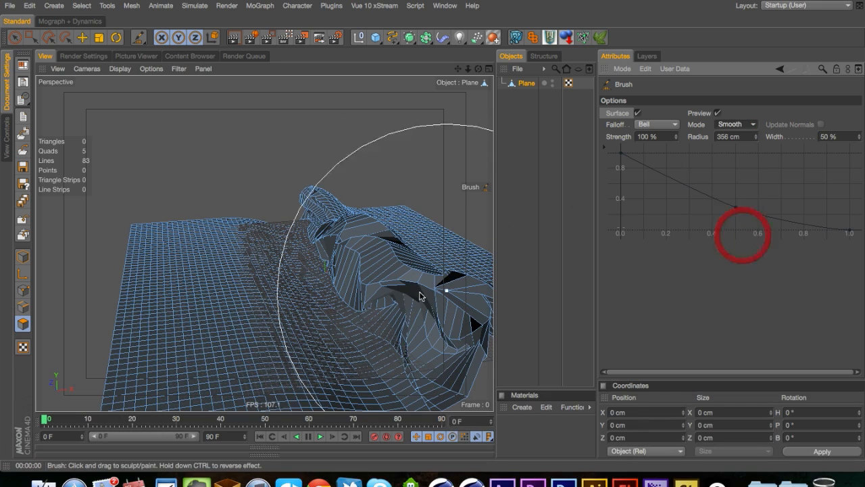
mouse_move(419, 296)
left_mouse_down()
mouse_move(320, 216)
mouse_move(498, 386)
left_mouse_up()
key("3")
mouse_move(432, 338)
left_mouse_down()
mouse_move(351, 278)
mouse_move(319, 210)
mouse_move(264, 241)
mouse_move(486, 321)
left_mouse_up()
key("super+r")
key("3")
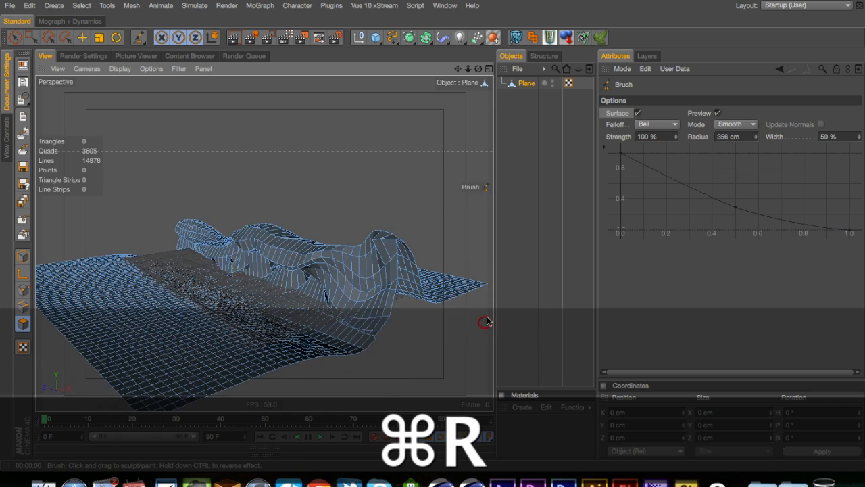
Undo the ridge strokes and twist a swirling hole into the middle of the plane with the brush in Twister mode
left_click(735, 124)
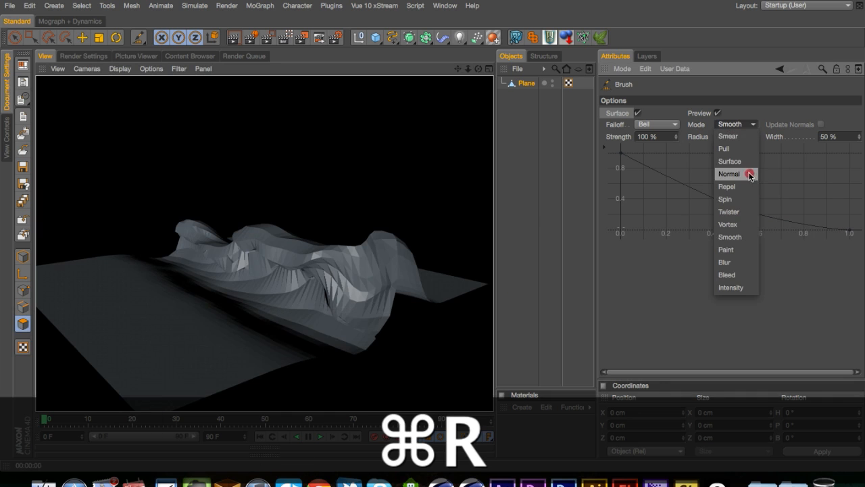
left_click(742, 213)
key("super+z")
key("super+z")
key("super+z")
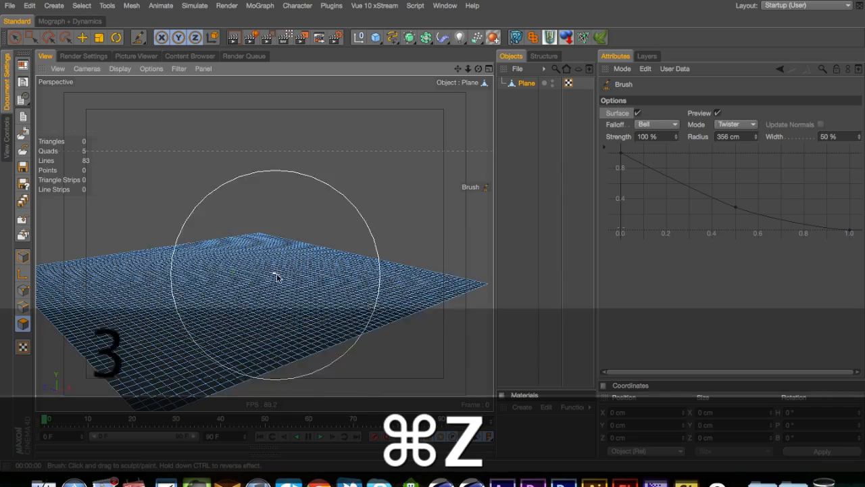
mouse_move(277, 273)
left_mouse_down()
mouse_move(209, 271)
mouse_move(261, 262)
mouse_move(245, 260)
mouse_move(270, 281)
mouse_move(246, 251)
mouse_move(249, 265)
mouse_move(548, 179)
mouse_move(277, 223)
left_mouse_up()
key("3")
Switch the brush to Spin mode, spin a second swirl beside the first hole and inspect both up close
left_click(736, 124)
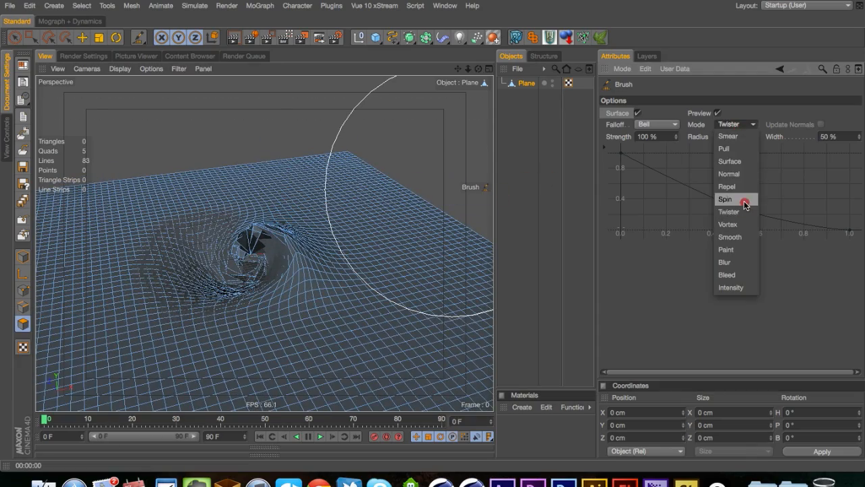
key("3")
left_click_drag(274, 256, 286, 251)
mouse_move(367, 222)
left_mouse_down()
mouse_move(428, 250)
mouse_move(433, 264)
mouse_move(341, 233)
mouse_move(415, 232)
mouse_move(400, 239)
mouse_move(419, 209)
mouse_move(355, 193)
mouse_move(356, 233)
mouse_move(320, 245)
mouse_move(396, 248)
left_mouse_up()
key("3")
key("2")
key("3")
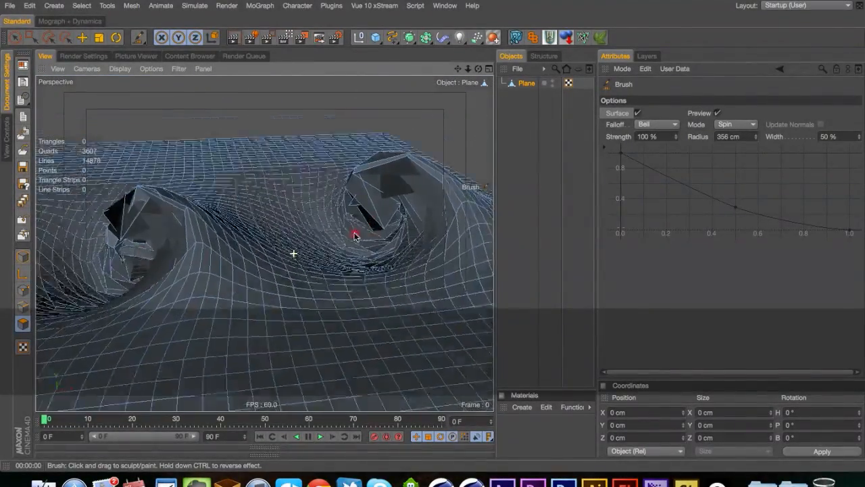
key("2")
key("3")
left_click_drag(429, 295, 425, 284)
Twist the mesh further with the brush back in Twister mode and undo all the swirl strokes
left_click(739, 125)
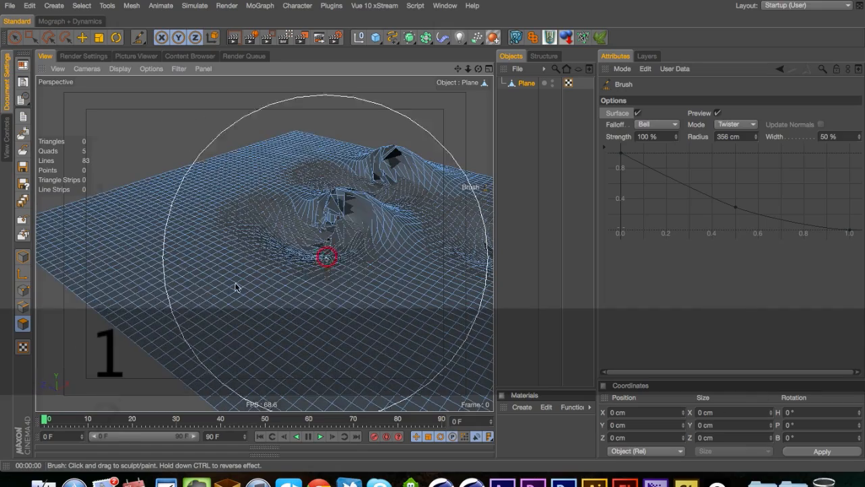
mouse_move(323, 257)
left_mouse_down()
mouse_move(145, 290)
mouse_move(354, 210)
mouse_move(286, 232)
mouse_move(323, 275)
mouse_move(438, 247)
mouse_move(332, 251)
mouse_move(498, 212)
mouse_move(570, 208)
mouse_move(440, 217)
mouse_move(420, 227)
mouse_move(218, 257)
mouse_move(428, 212)
mouse_move(348, 220)
mouse_move(251, 248)
mouse_move(276, 196)
mouse_move(359, 162)
mouse_move(380, 212)
mouse_move(144, 293)
mouse_move(189, 304)
mouse_move(110, 309)
mouse_move(88, 297)
left_mouse_up()
key("super+z")
key("super+z")
key("super+z")
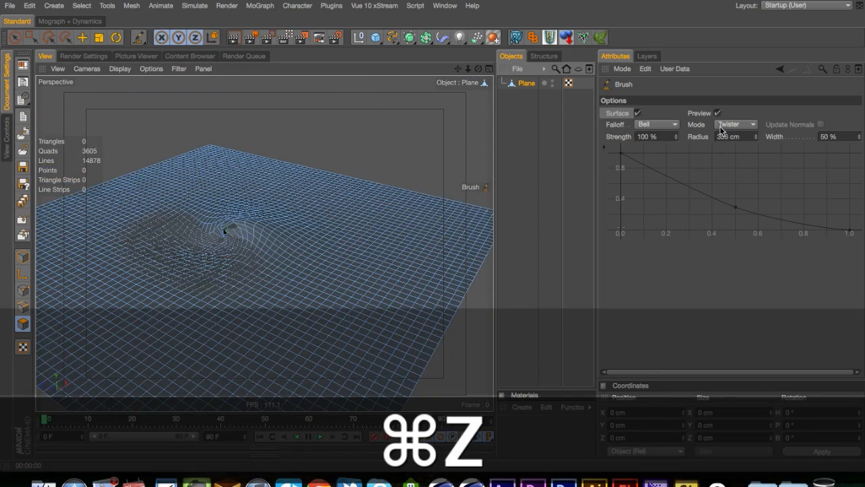
key("super+z")
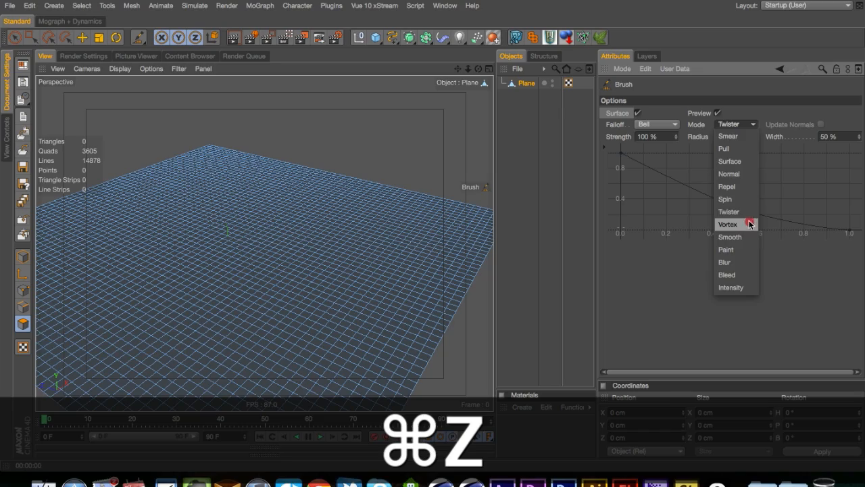
Pull a stretched, twisted peak out of the plane with the brush in Vortex mode
left_click(749, 223)
left_click_drag(349, 261, 187, 338)
mouse_move(303, 166)
left_mouse_down()
mouse_move(400, 149)
mouse_move(522, 111)
mouse_move(291, 156)
left_mouse_up()
left_click_drag(289, 155, 438, 218)
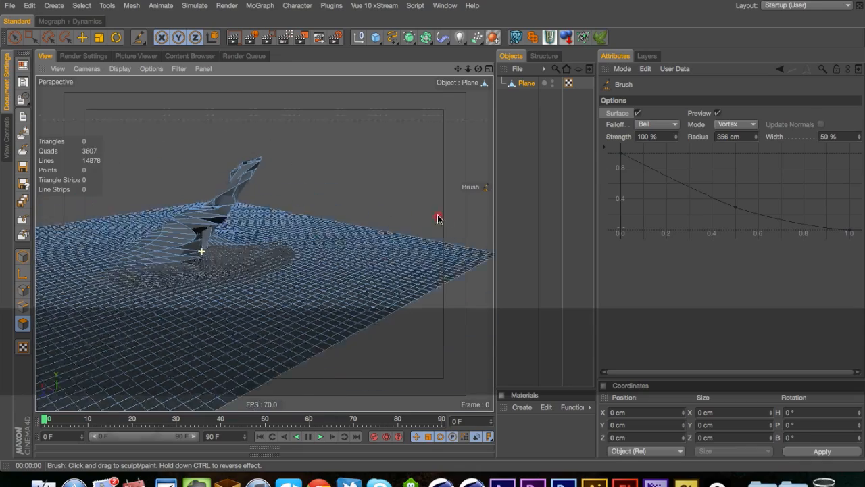
mouse_move(367, 275)
left_mouse_down()
mouse_move(369, 257)
mouse_move(401, 270)
mouse_move(506, 255)
mouse_move(239, 305)
left_mouse_up()
mouse_move(240, 305)
left_mouse_down()
mouse_move(251, 320)
mouse_move(417, 346)
mouse_move(239, 300)
left_mouse_up()
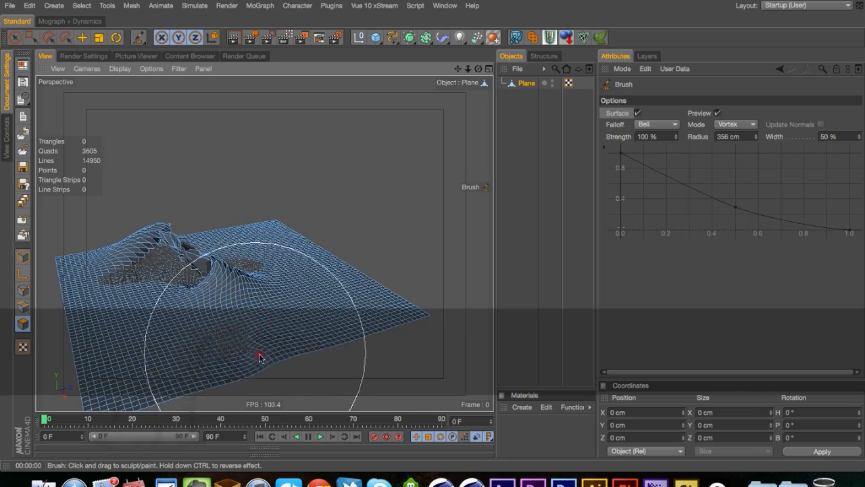
Apply more Vortex strokes around the peak and curl the mesh into a wave from an edge-on view
left_click_drag(259, 357, 283, 356)
mouse_move(352, 345)
left_mouse_down()
mouse_move(411, 274)
mouse_move(374, 318)
mouse_move(278, 388)
left_mouse_up()
left_click_drag(354, 312, 566, 216)
left_click_drag(264, 243, 213, 351)
left_click_drag(209, 353, 167, 367)
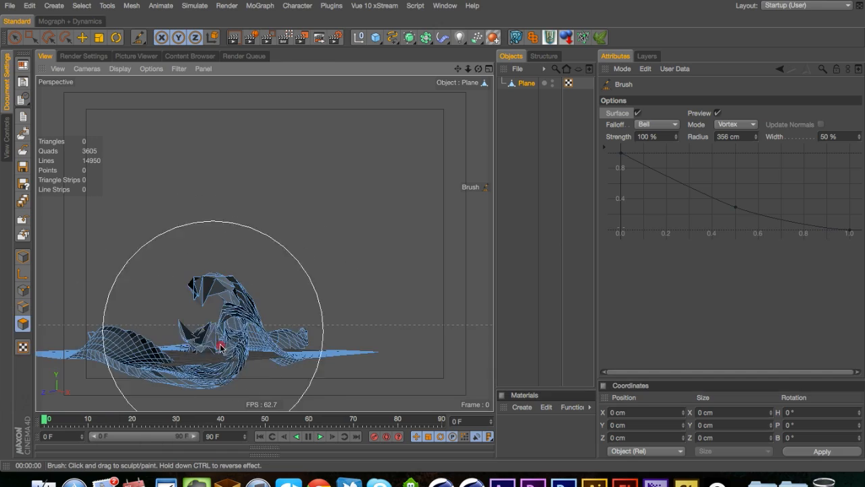
Extend the curled wave with further Vortex strokes and undo all the Vortex strokes
mouse_move(223, 343)
left_mouse_down()
mouse_move(328, 353)
mouse_move(396, 410)
mouse_move(278, 379)
mouse_move(299, 359)
left_mouse_up()
left_click_drag(299, 359, 268, 365)
left_click_drag(268, 365, 397, 413)
mouse_move(276, 366)
left_mouse_down()
mouse_move(324, 352)
mouse_move(275, 271)
mouse_move(228, 301)
mouse_move(307, 325)
mouse_move(239, 332)
mouse_move(324, 275)
mouse_move(308, 271)
left_mouse_up()
key("super+z")
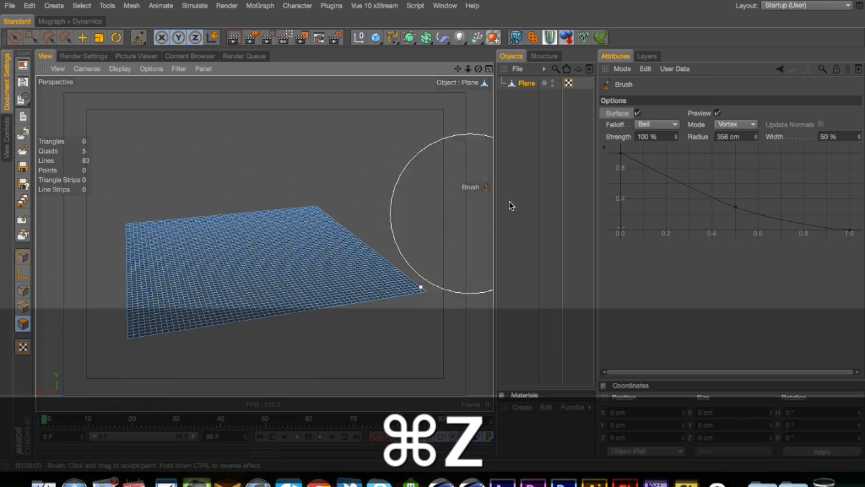
Sculpt a wavy ridge across the plane in Vortex mode and soften it with the brush in Smooth mode
left_click_drag(737, 126, 748, 229)
mouse_move(288, 240)
left_mouse_down()
mouse_move(278, 239)
mouse_move(327, 343)
left_mouse_up()
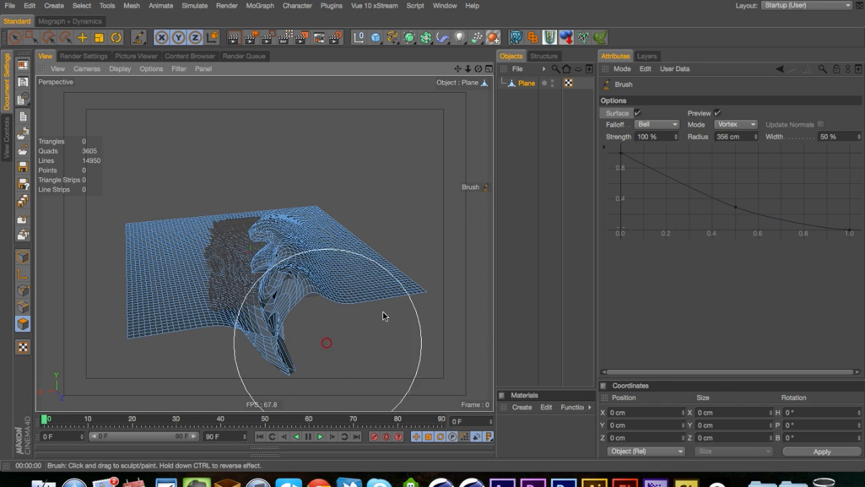
left_click_drag(736, 125, 749, 200)
key("3")
left_click_drag(304, 276, 493, 272)
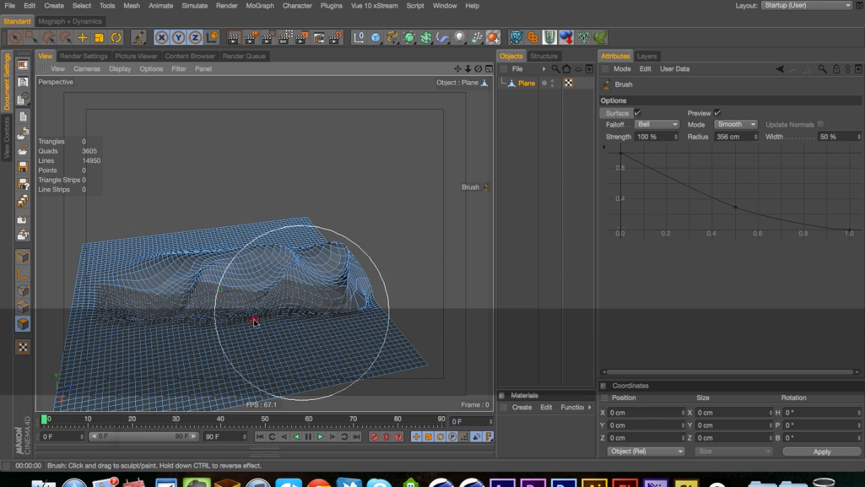
Hide the grid in the viewport
left_click(182, 56)
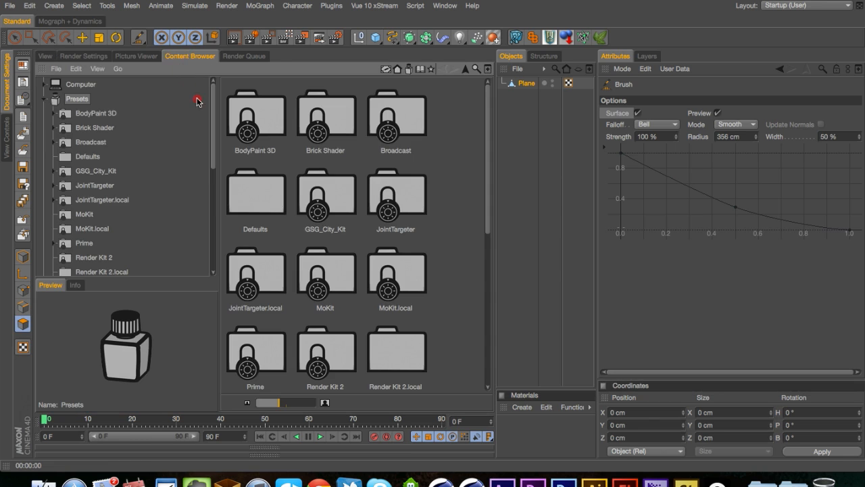
left_click(48, 57)
left_click(178, 69)
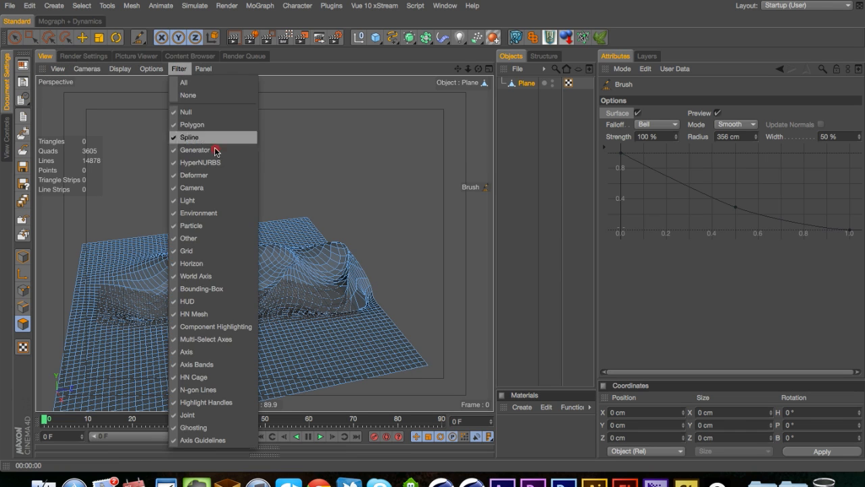
left_click(211, 254)
Inspect the smoothed ridge from several sides and render it close up from two low angles
key("3")
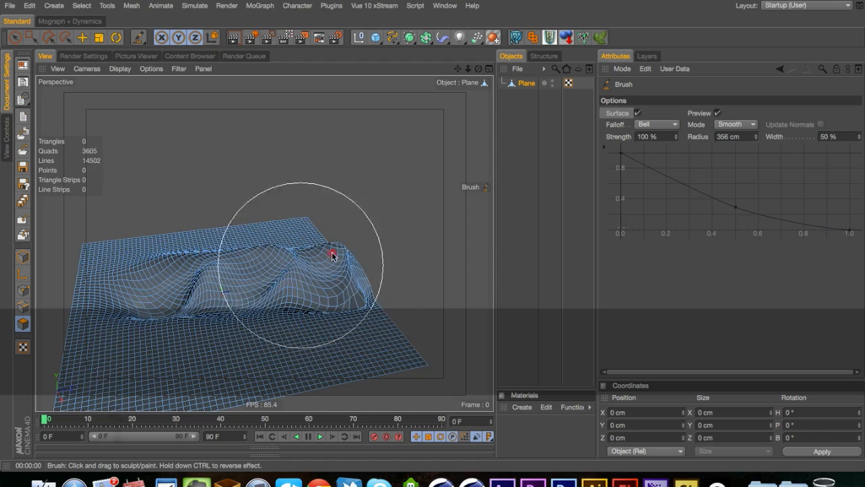
left_click_drag(307, 273, 300, 298)
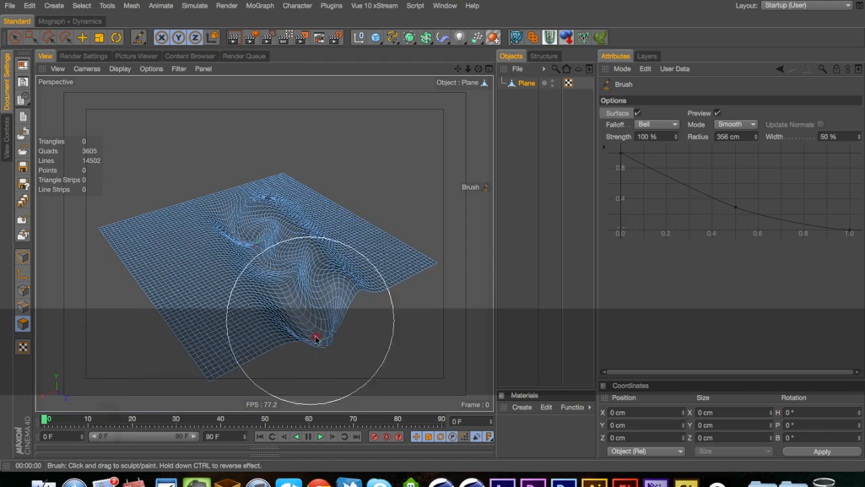
key("3")
mouse_move(270, 245)
left_mouse_down()
mouse_move(242, 250)
mouse_move(233, 129)
mouse_move(375, 315)
mouse_move(304, 268)
mouse_move(220, 180)
mouse_move(293, 294)
mouse_move(245, 287)
mouse_move(293, 286)
mouse_move(344, 251)
left_mouse_up()
key("2")
key("3")
key("2")
key("3")
key("super+r")
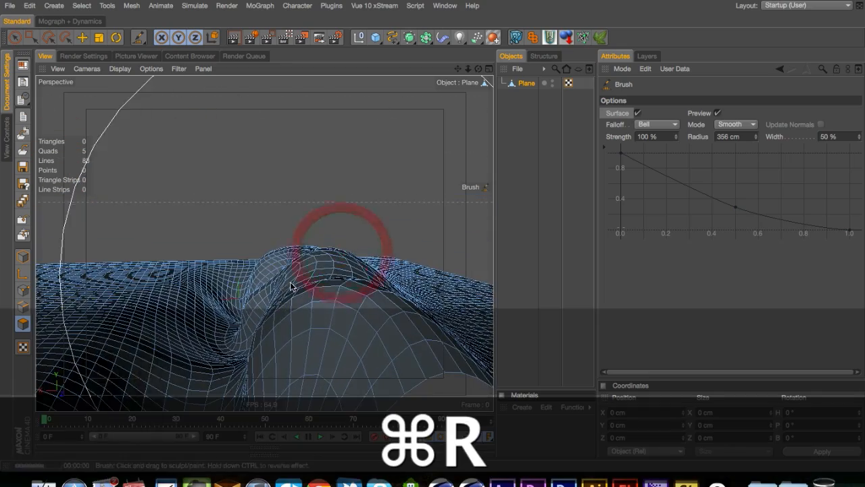
key("1")
left_click_drag(265, 289, 342, 199)
key("super+r")
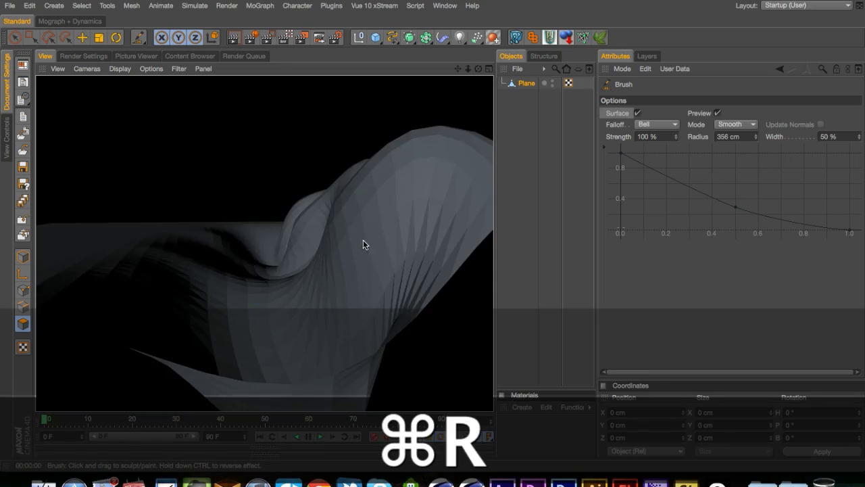
Smooth the ridge further from its near end to its far end and render it in the viewport
key("3")
left_click_drag(363, 239, 441, 291)
key("2")
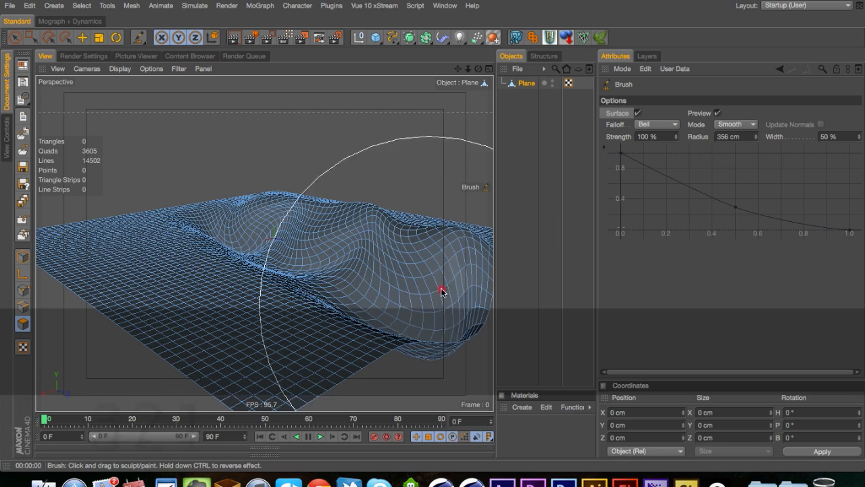
left_click_drag(385, 306, 247, 219)
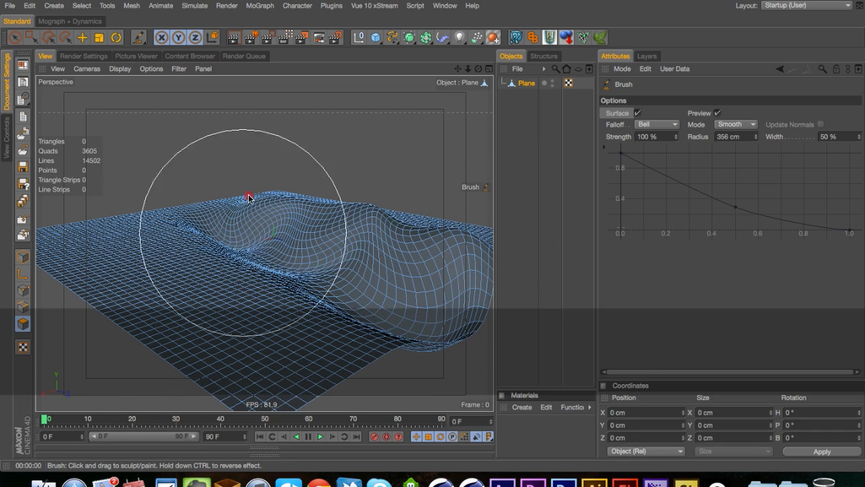
key("super+r")
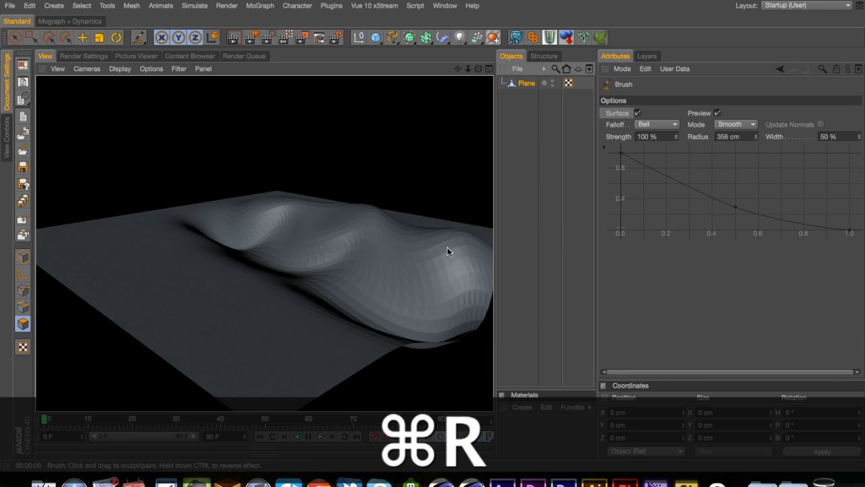
Add a Phong tag to the plane and render the ridge with smooth shading from two angles
right_click(532, 83)
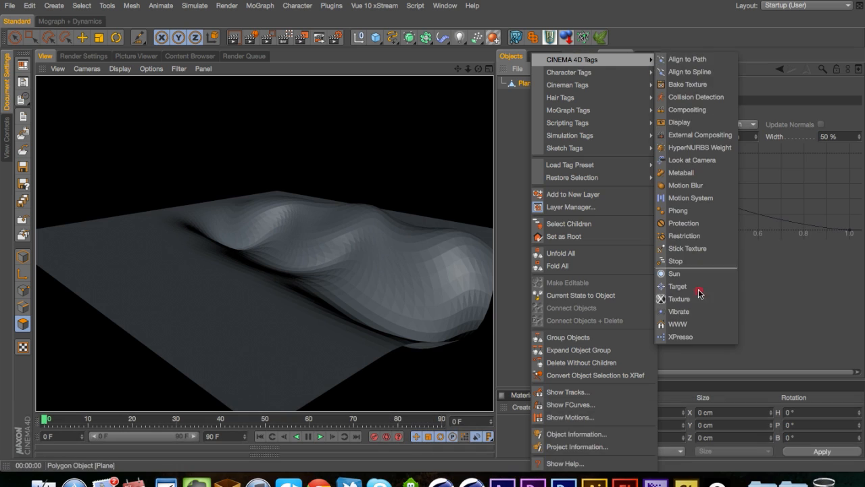
left_click(692, 211)
key("super+r")
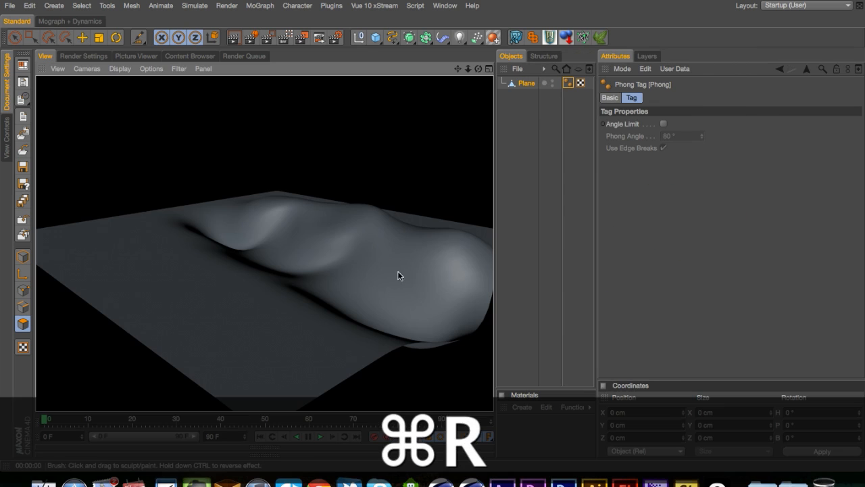
key("3")
left_click_drag(371, 275, 314, 308)
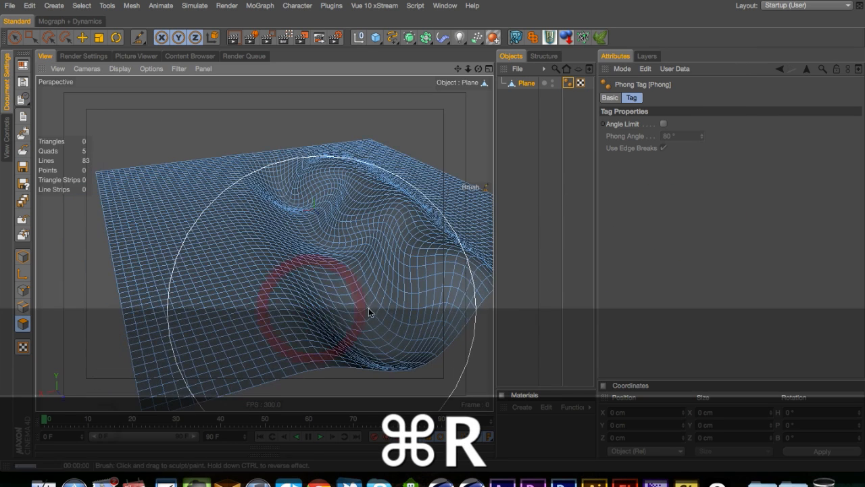
key("super+r")
left_click(338, 177)
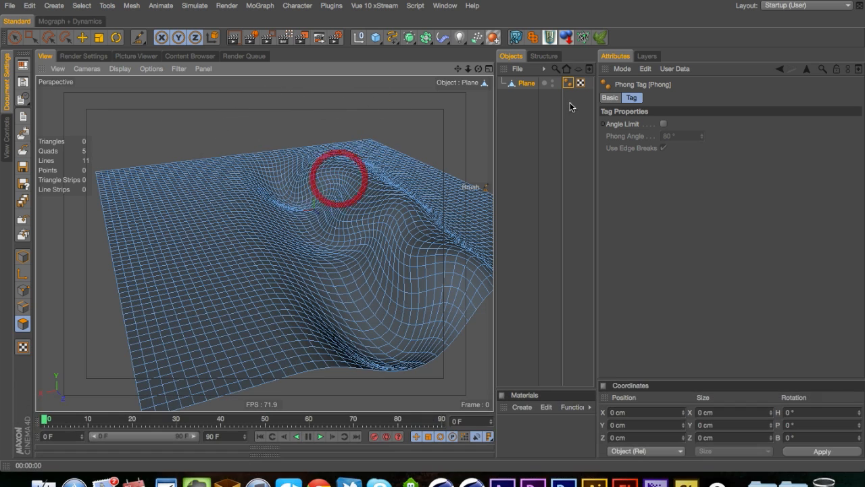
Reselect the plane and paint a vertex map over the near part of the ridge with the Brush in Paint mode
left_click(527, 83)
left_click(137, 38)
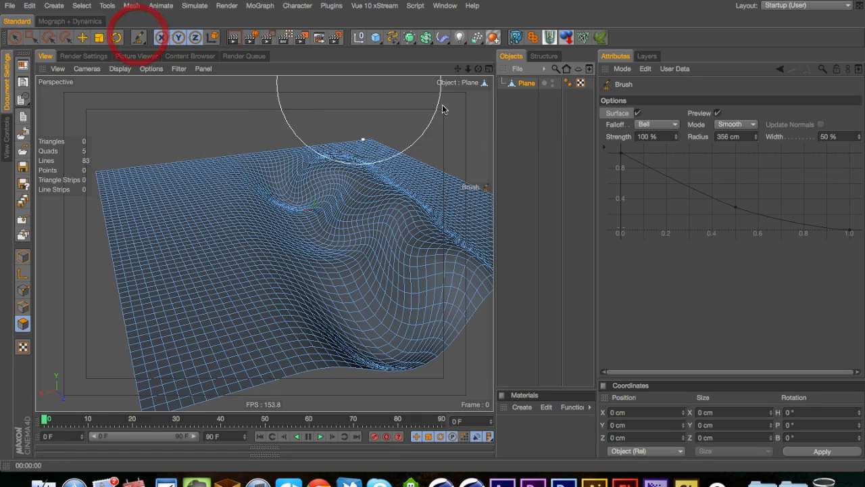
left_click(730, 125)
left_click(741, 250)
left_click_drag(337, 217, 448, 298)
Set the brush radius to 100 cm and extend the painted vertex map along the ridge to the plane's far edge
double_click(730, 137)
type("100")
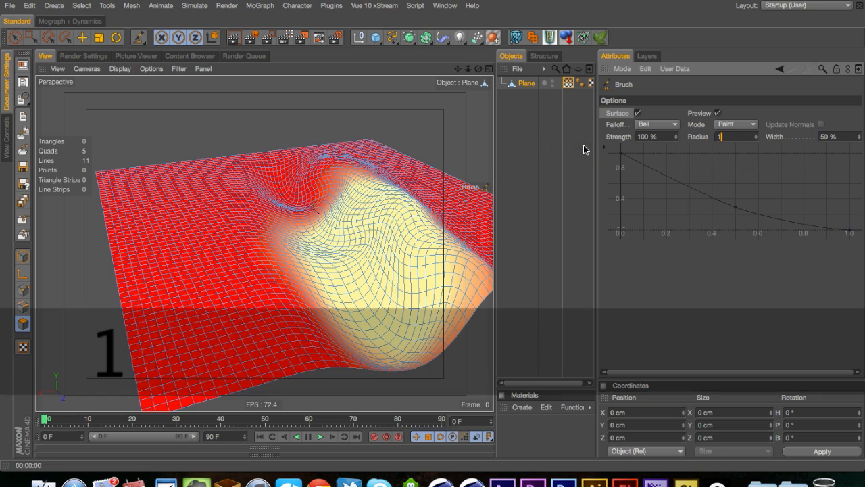
key("Return")
key("3")
left_click_drag(405, 190, 297, 253)
mouse_move(297, 253)
left_mouse_down()
mouse_move(305, 216)
mouse_move(355, 131)
left_mouse_up()
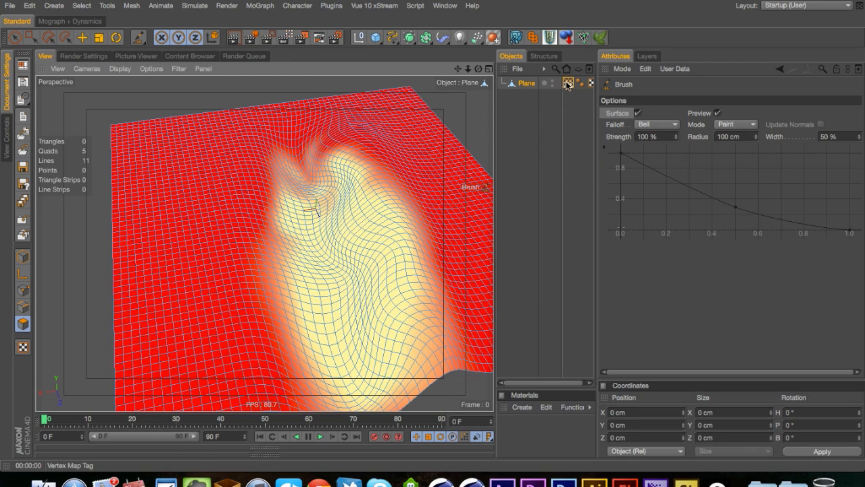
mouse_move(348, 166)
left_mouse_down()
mouse_move(257, 169)
mouse_move(288, 181)
left_mouse_up()
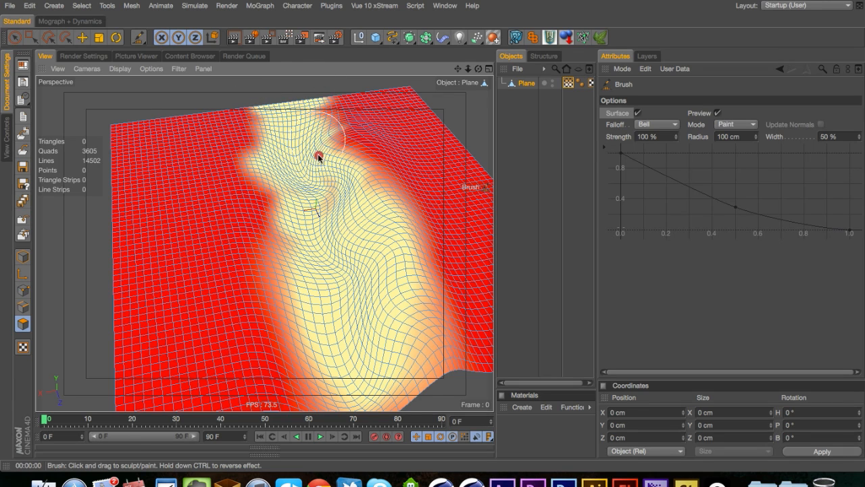
Add a Jiggle deformer as a child of the plane and assign the painted vertex map to its Stiffness map
left_click_drag(442, 38, 539, 66)
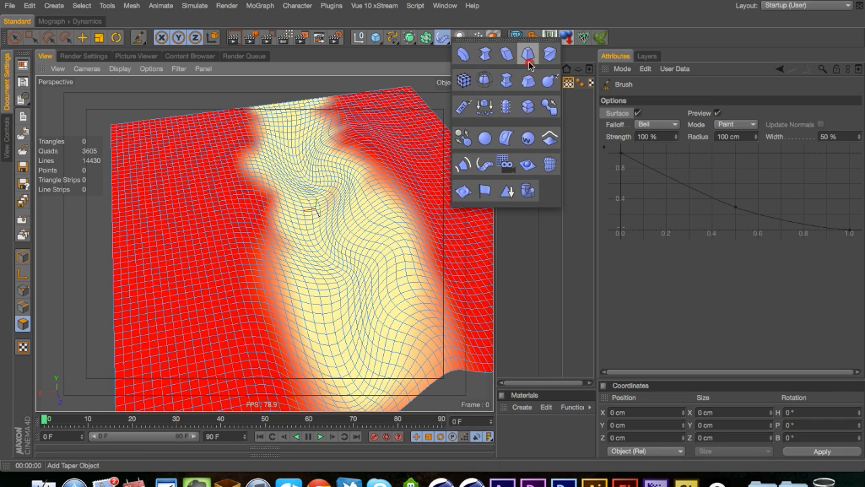
left_click(529, 111)
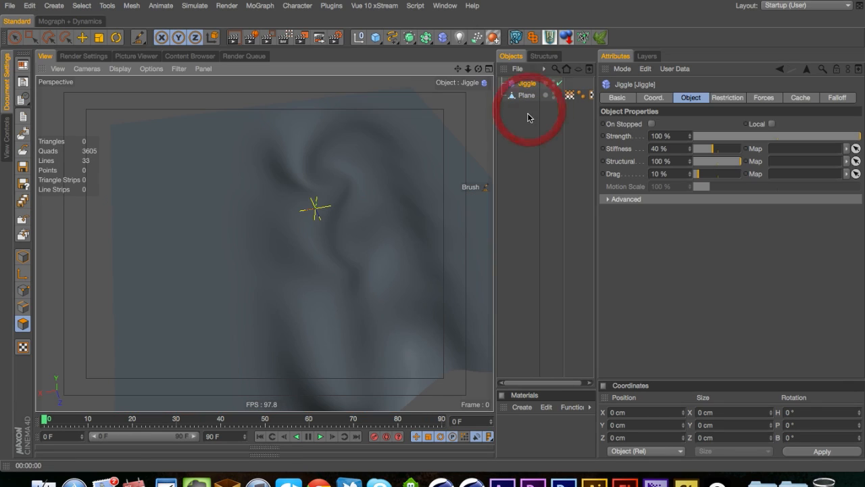
left_click_drag(526, 96, 525, 101)
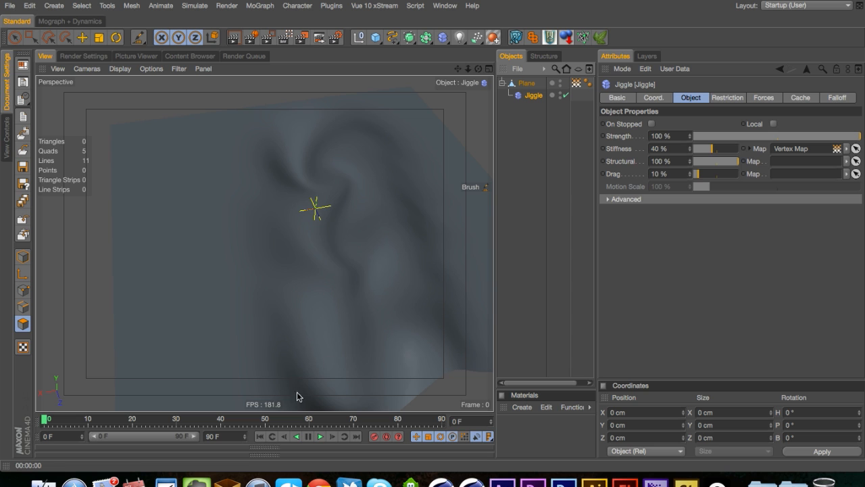
Play the animation and move the whole plane up and down on the Y axis to about 79 cm to test the Jiggle
key("e")
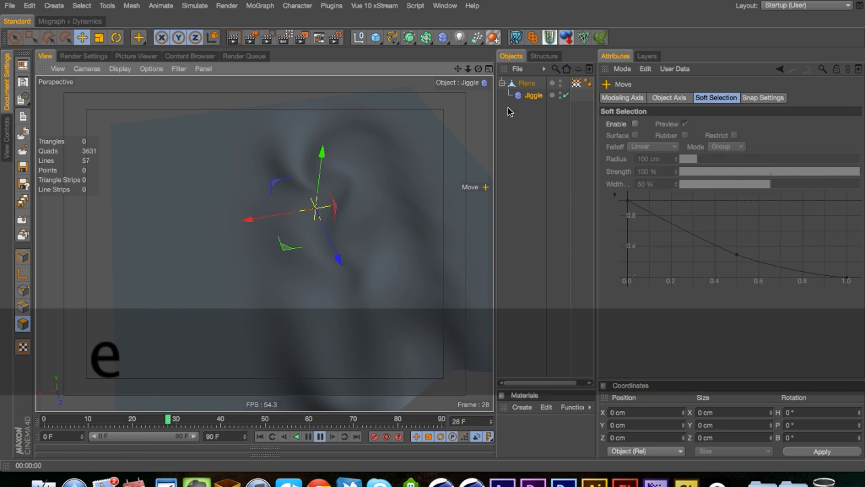
left_click(527, 83)
left_click(23, 256)
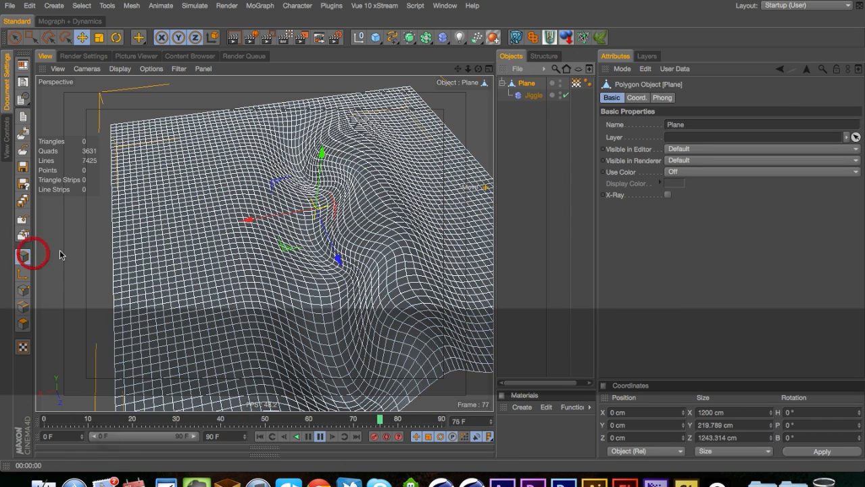
left_click_drag(321, 154, 340, 169)
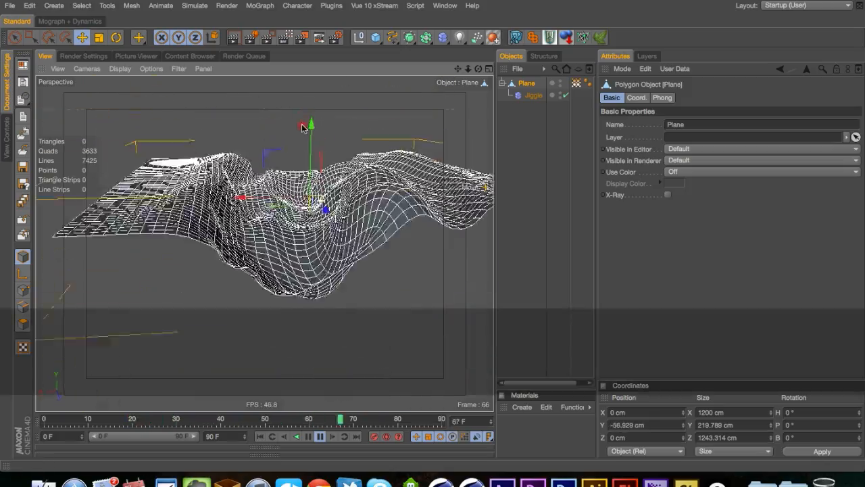
left_click(302, 126)
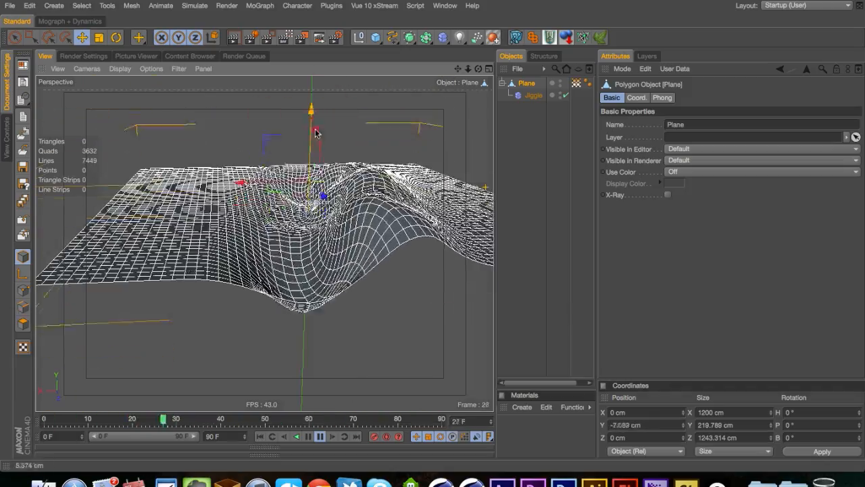
left_click_drag(313, 131, 377, 147)
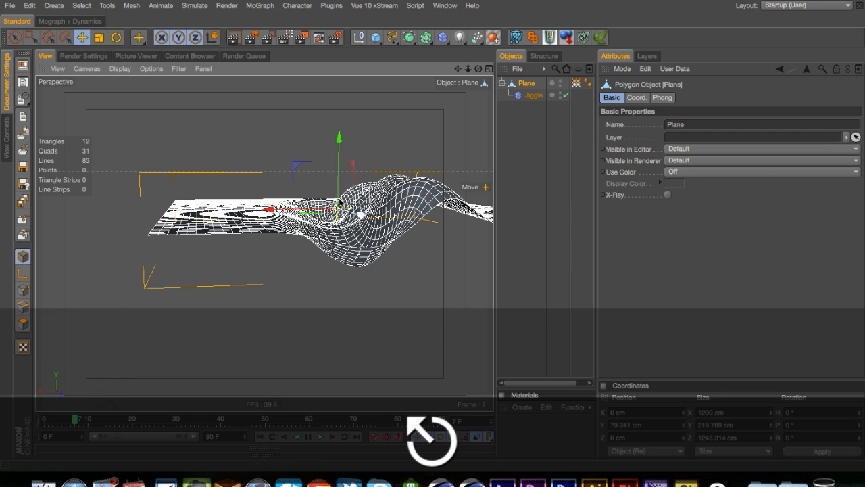
Rotate the plane during playback to about H 1.957° and B 67.974°, stopping at frame 74 with the mesh deformed
key("r")
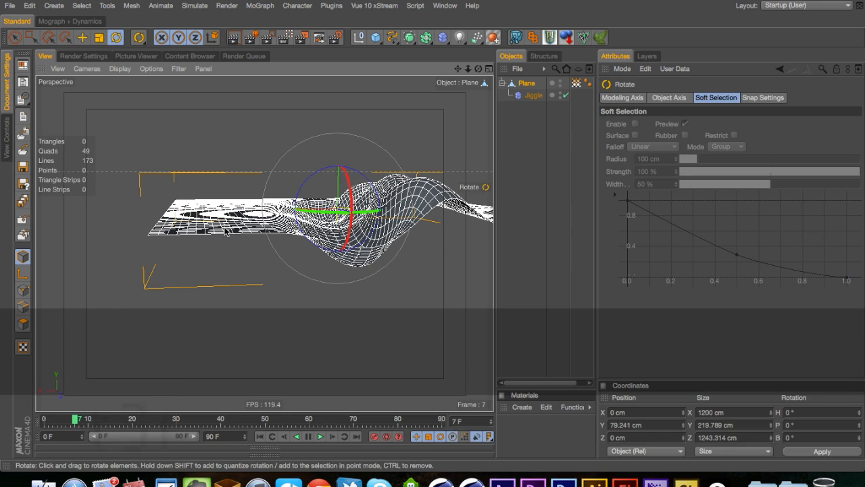
key("F8")
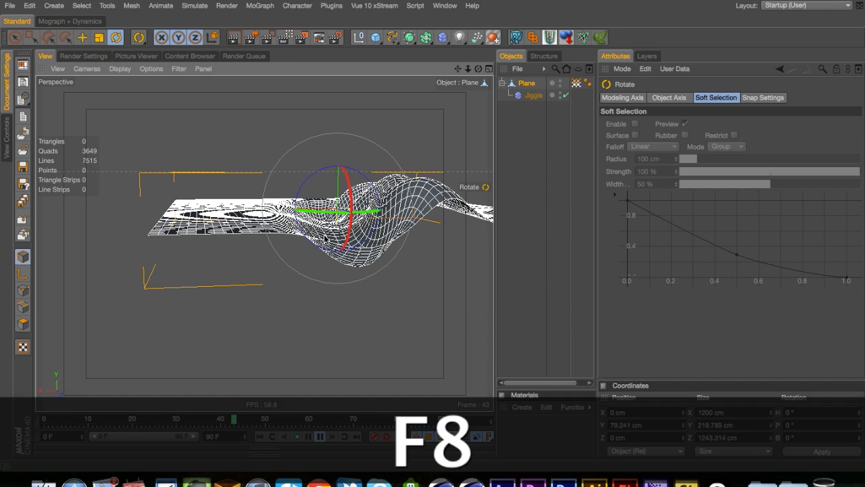
key("3")
left_click_drag(310, 188, 386, 269)
left_click_drag(295, 199, 277, 193)
key("3")
key("c")
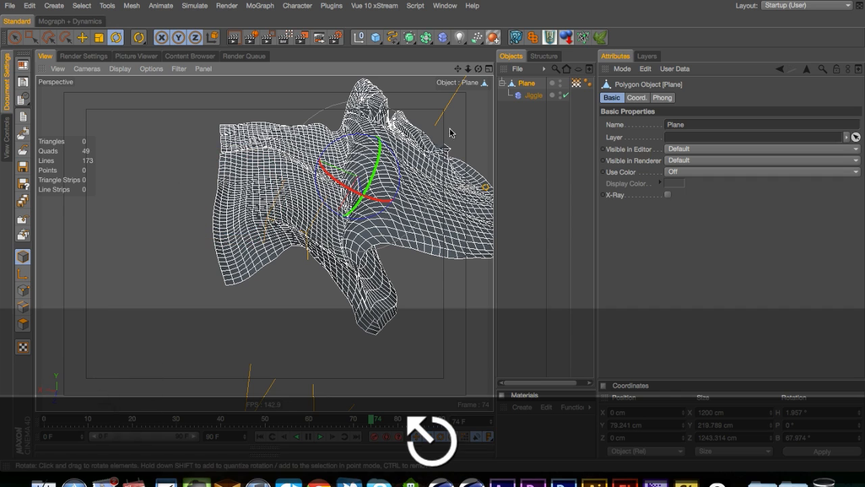
Bake the jiggled plane with Current State to Object, then delete the original with its Jiggle and the baked copy's vertex map
right_click(521, 89)
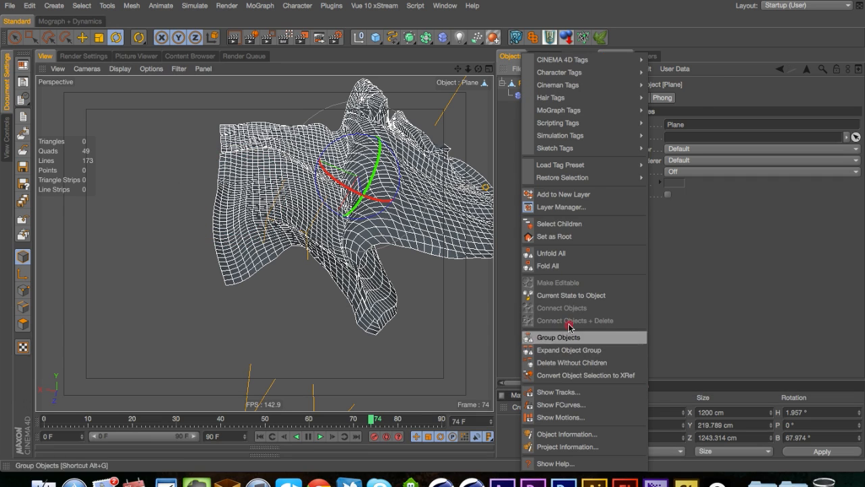
left_click(578, 296)
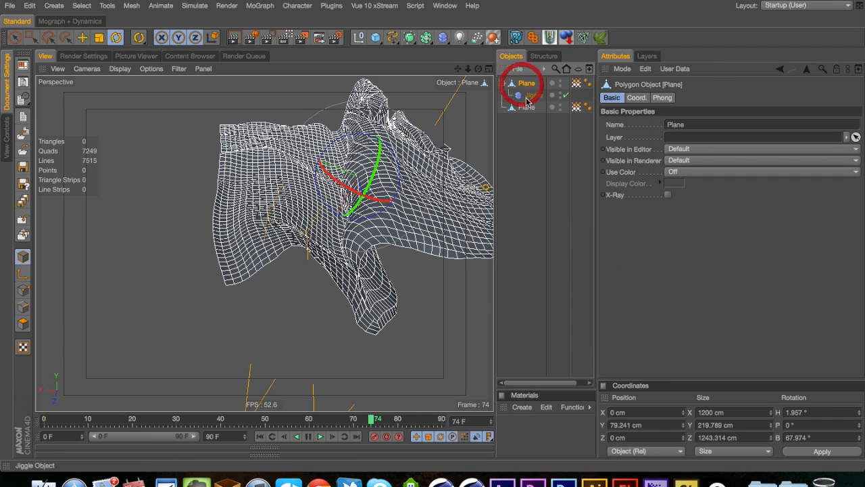
key("Delete")
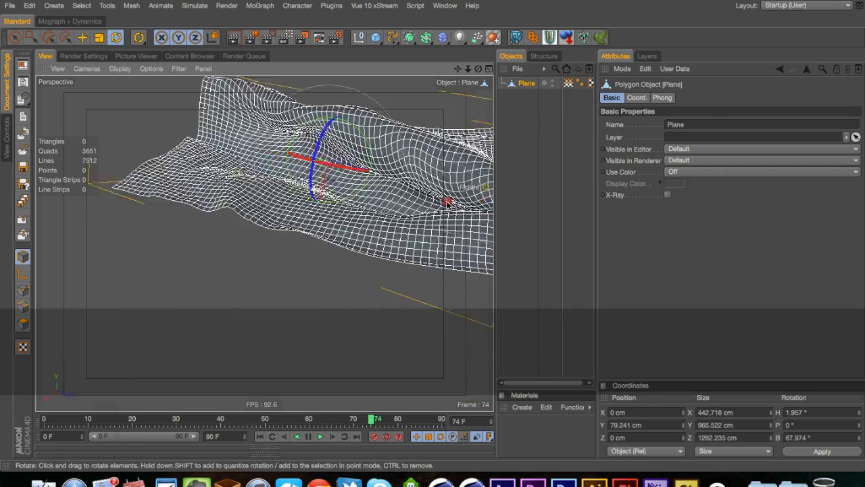
key("9")
left_click(567, 83)
key("Delete")
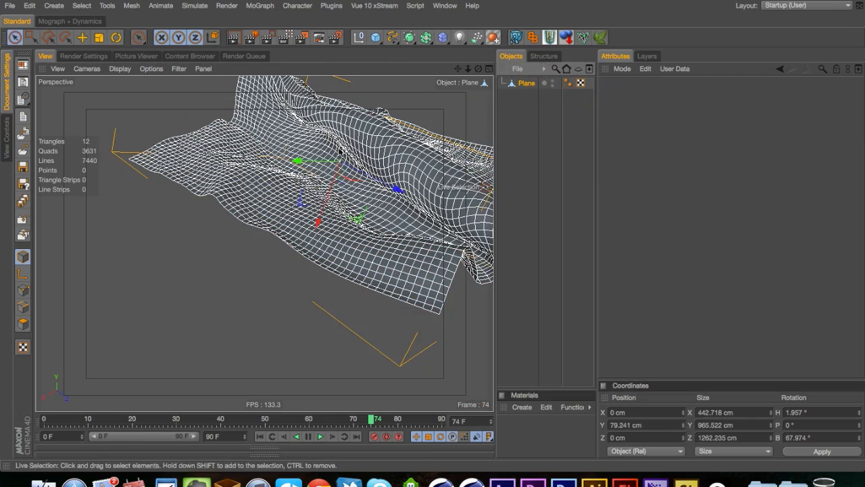
Render the baked plane in the viewport and return the timeline to frame 0
key("super+r")
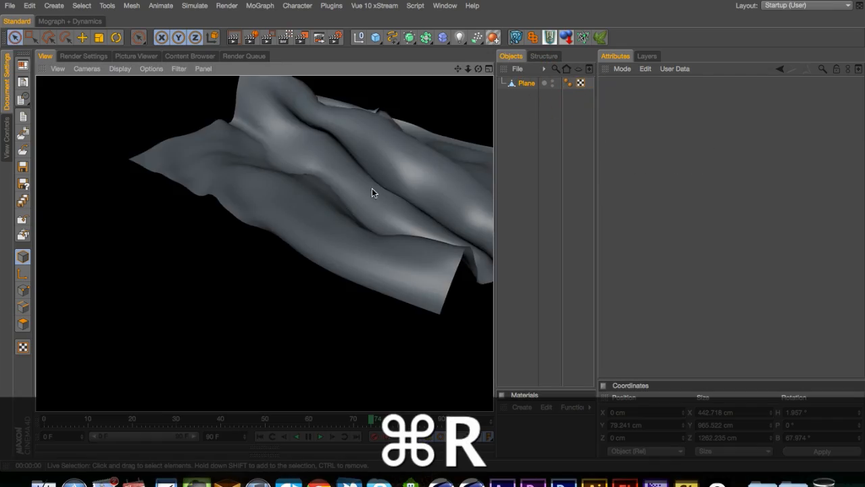
key("1")
mouse_move(372, 191)
left_mouse_down()
mouse_move(253, 215)
mouse_move(147, 189)
mouse_move(300, 183)
left_mouse_up()
key("3")
left_click(260, 436)
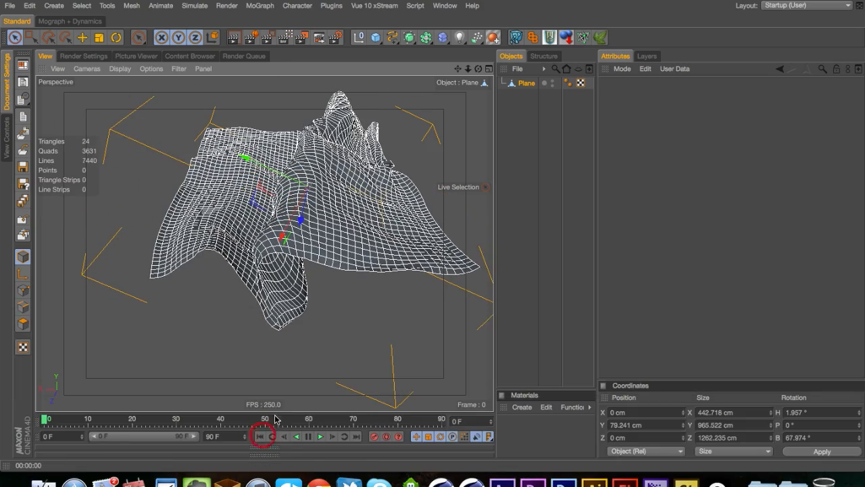
Render the folded plane in the viewport from further angles to examine its shape
key("3")
mouse_move(338, 304)
left_mouse_down()
mouse_move(394, 253)
mouse_move(344, 276)
mouse_move(271, 253)
mouse_move(305, 226)
mouse_move(241, 300)
mouse_move(353, 215)
left_mouse_up()
key("1")
key("2")
key("super+r")
key("2")
key("3")
key("super+r")
Paint a new vertex map stroke diagonally across the plane's middle with the Brush in Paint mode, working on polygons
mouse_move(139, 39)
left_mouse_down()
mouse_move(169, 93)
mouse_move(172, 119)
left_mouse_up()
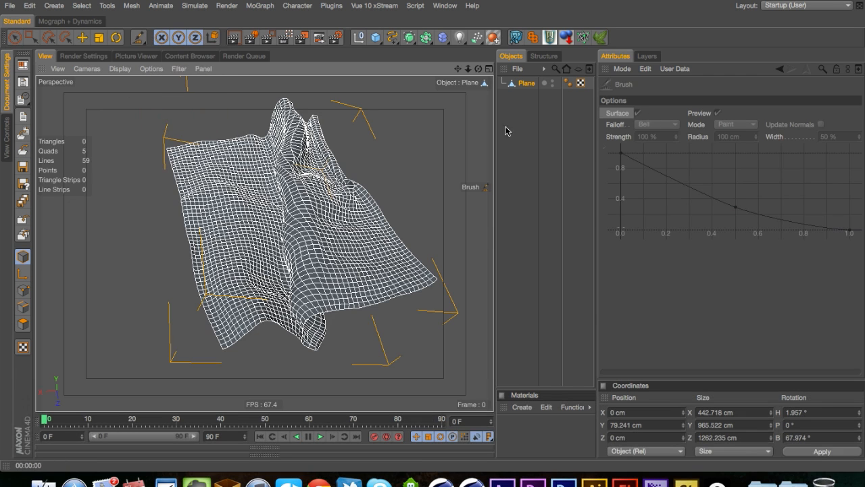
left_click(525, 83)
left_click(23, 324)
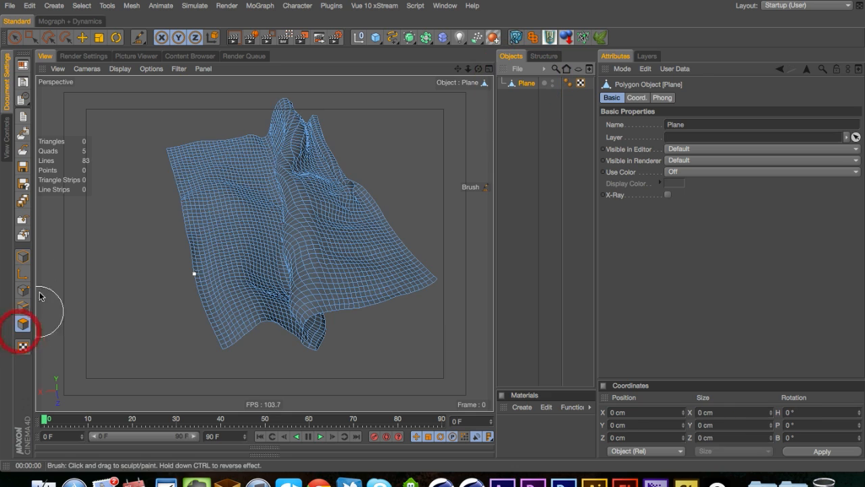
left_click(138, 39)
left_click(739, 124)
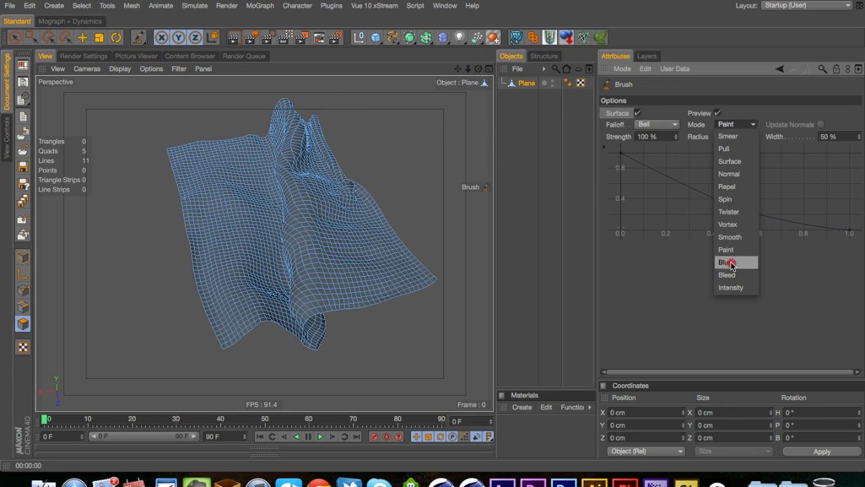
left_click(734, 261)
left_click_drag(211, 254, 300, 199)
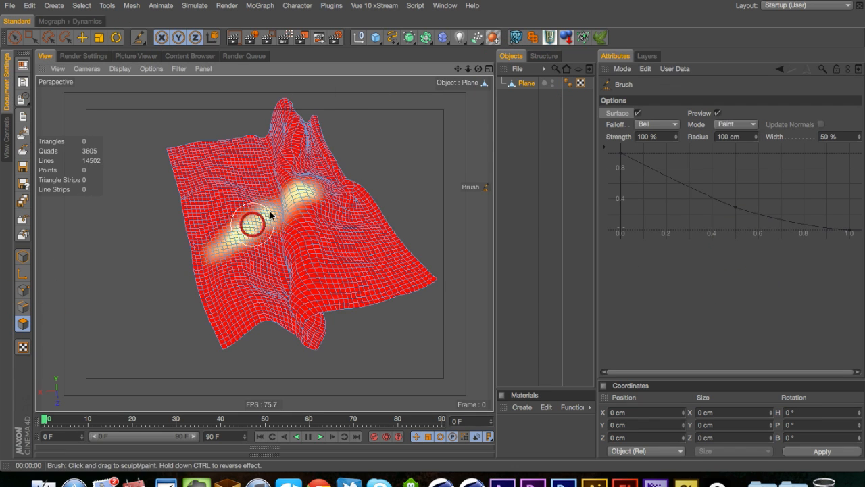
Switch the Brush to Blur mode and soften the edges of the painted vertex map stroke
scroll(271, 215, "up", 5)
mouse_move(372, 174)
left_mouse_down()
mouse_move(276, 242)
mouse_move(403, 130)
left_mouse_up()
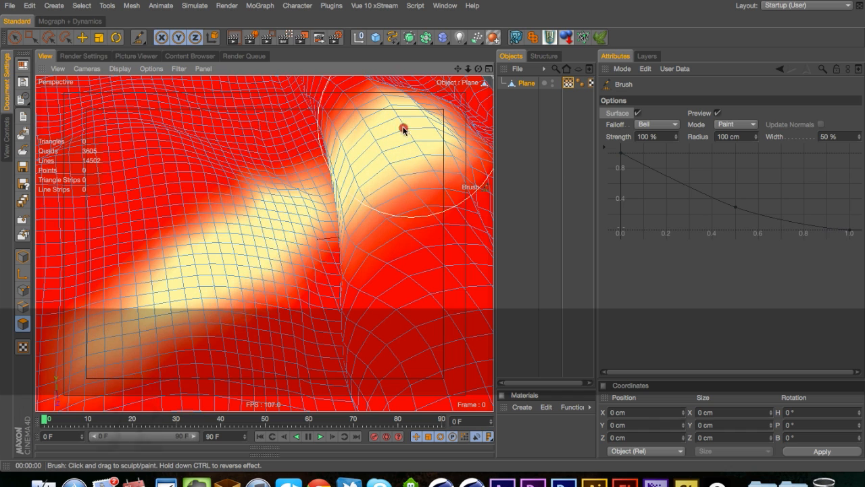
left_click(735, 125)
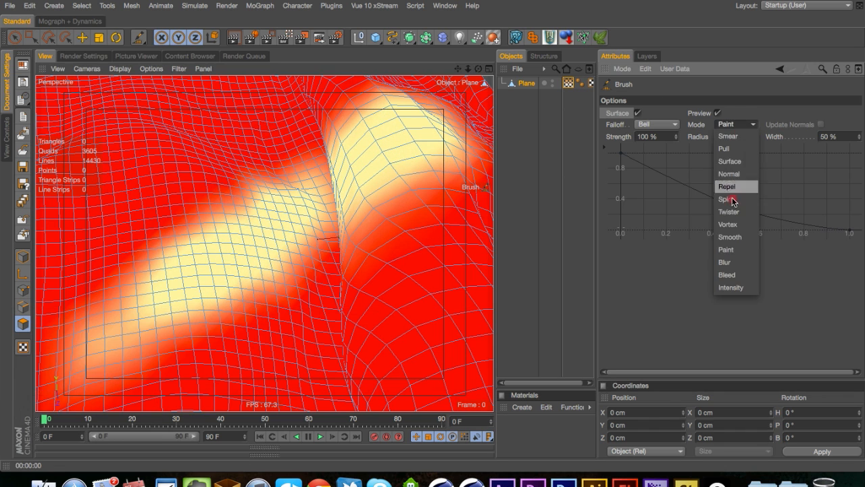
left_click(726, 262)
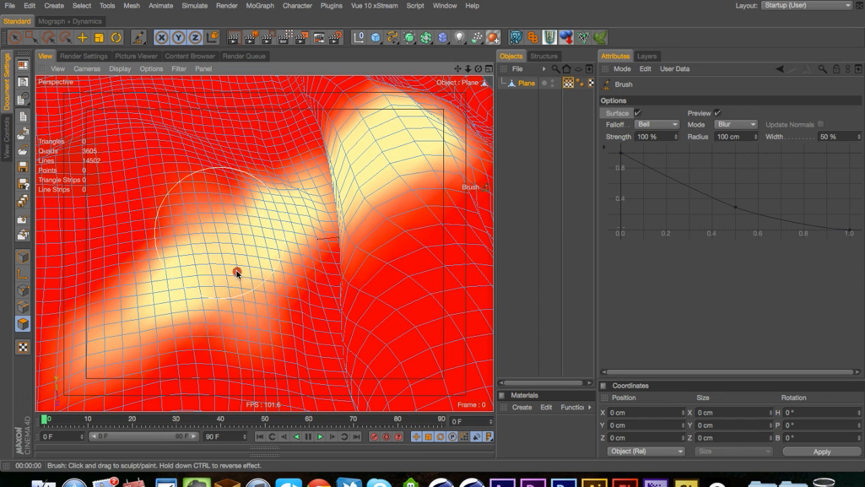
mouse_move(203, 205)
left_mouse_down()
mouse_move(142, 315)
mouse_move(160, 381)
mouse_move(220, 309)
left_mouse_up()
key("2")
left_click_drag(181, 271, 176, 252)
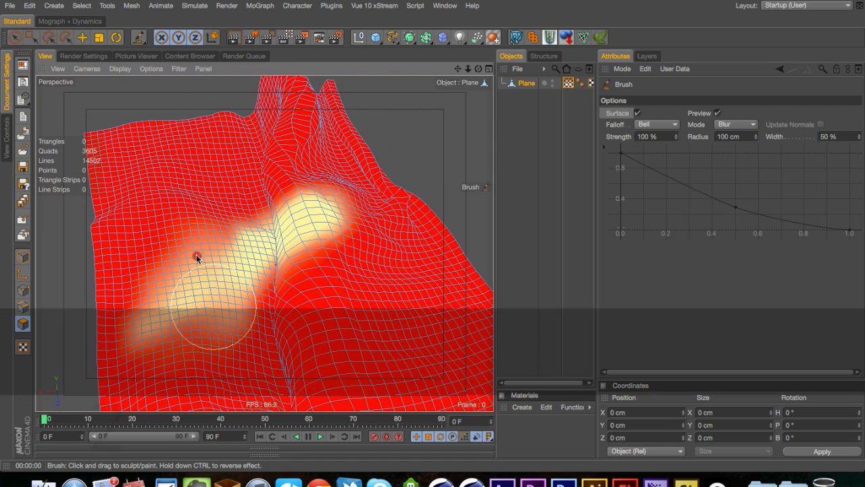
Switch the Brush to Bleed mode and spread the edges of the painted patch over the plane
left_click(736, 124)
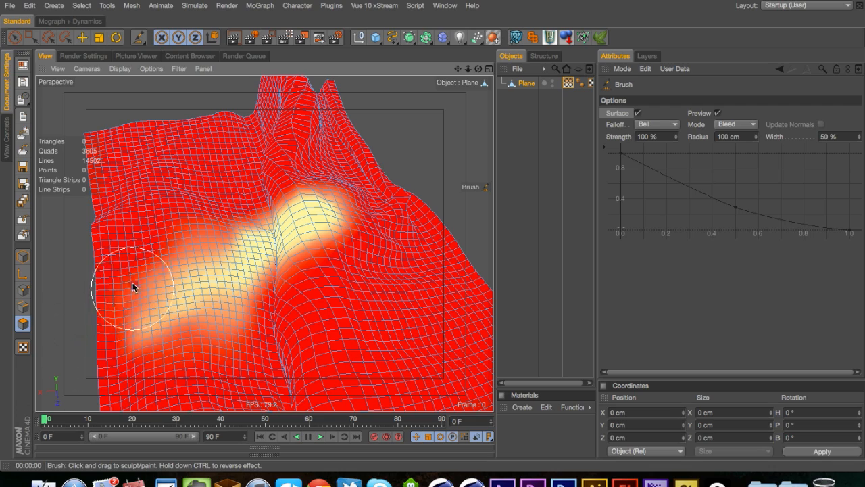
key("3")
mouse_move(135, 274)
left_mouse_down()
mouse_move(246, 237)
mouse_move(125, 297)
left_mouse_up()
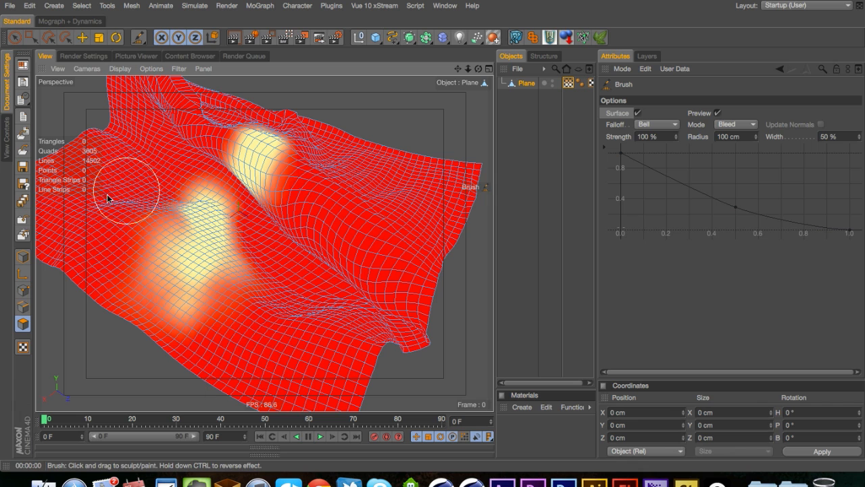
Return the Brush to Paint mode with a 139 cm radius and paint a large area along the plane's near edge
left_click(737, 124)
left_click(743, 250)
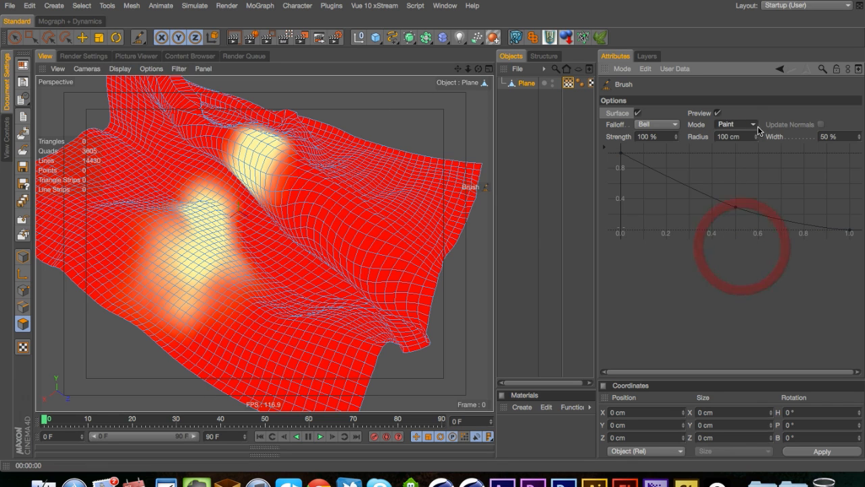
mouse_move(280, 253)
left_mouse_down()
mouse_move(251, 257)
mouse_move(193, 239)
mouse_move(185, 247)
mouse_move(162, 378)
mouse_move(270, 365)
left_mouse_up()
Bleed the boundary of the large painted area towards the plane's outer corner with the Brush in Bleed mode
left_click(737, 124)
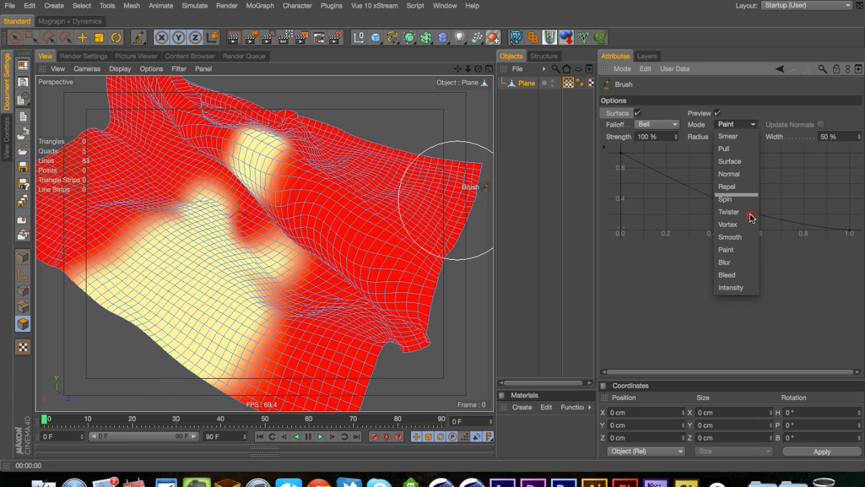
left_click(742, 273)
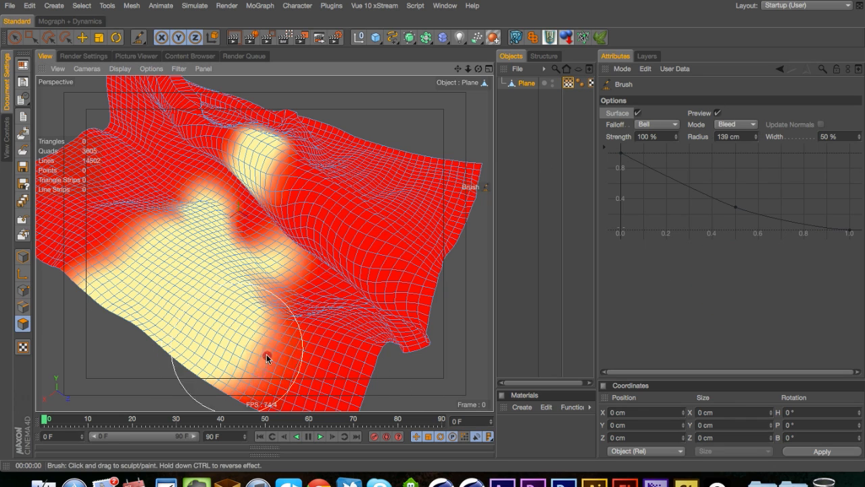
left_click_drag(241, 361, 373, 379)
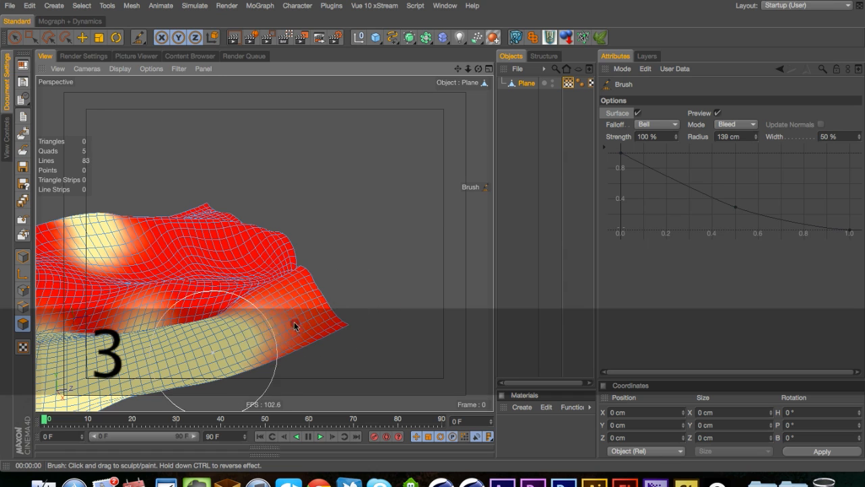
mouse_move(294, 322)
left_mouse_down()
mouse_move(382, 296)
mouse_move(429, 260)
left_mouse_up()
Set the brush strength to 366% and bleed the vertex map further across the outer corner and the neighbouring ridges
left_click_drag(675, 136, 678, 51)
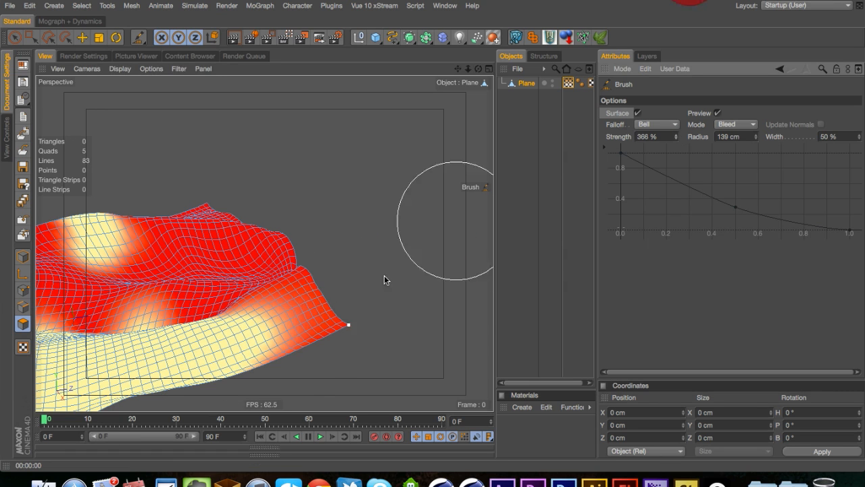
mouse_move(298, 337)
left_mouse_down()
mouse_move(282, 321)
mouse_move(309, 318)
mouse_move(332, 196)
left_mouse_up()
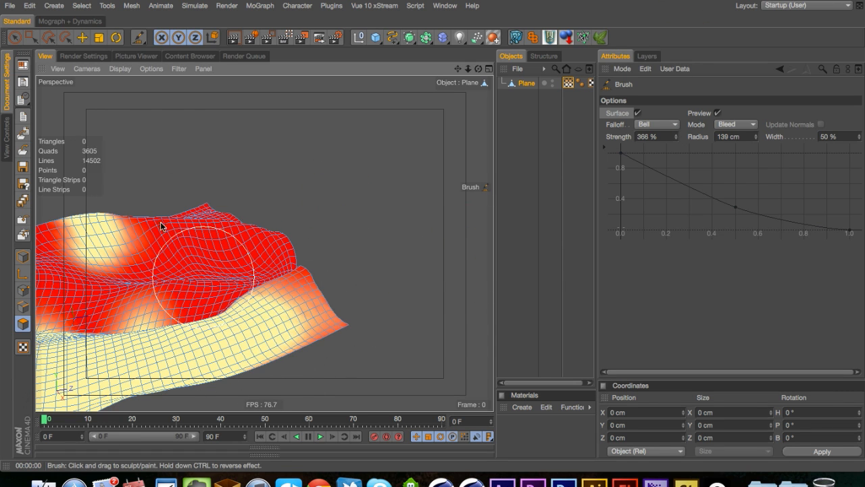
mouse_move(83, 128)
left_mouse_down()
mouse_move(166, 313)
mouse_move(156, 280)
mouse_move(165, 301)
left_mouse_up()
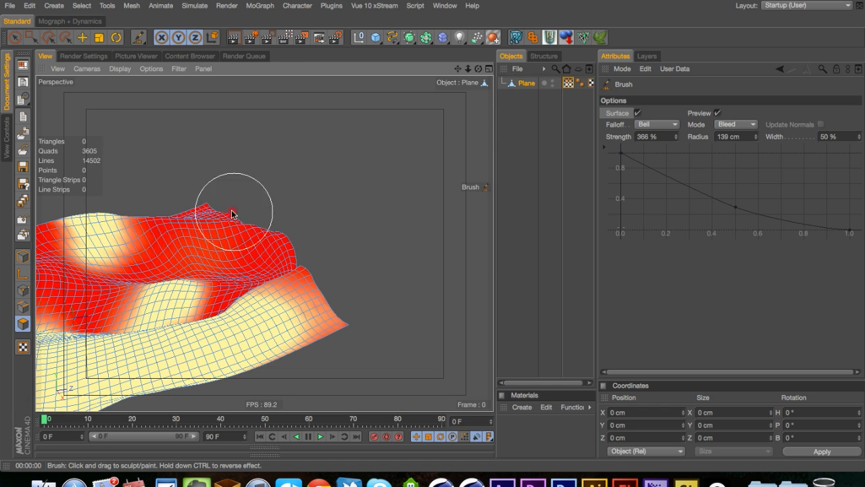
mouse_move(232, 212)
left_mouse_down()
mouse_move(173, 288)
mouse_move(269, 237)
mouse_move(325, 237)
left_mouse_up()
key("3")
left_click_drag(241, 278, 213, 284)
Switch the Brush to Intensity mode and strengthen the vertex map weights over the painted edge and ridges
left_click(735, 124)
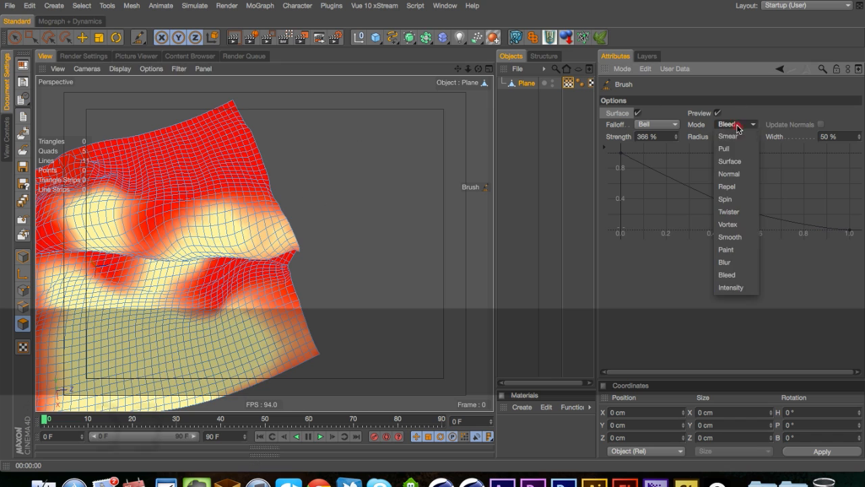
left_click(742, 287)
key("3")
mouse_move(207, 312)
left_mouse_down()
mouse_move(187, 250)
mouse_move(232, 201)
mouse_move(138, 233)
mouse_move(90, 284)
mouse_move(125, 226)
mouse_move(284, 234)
mouse_move(271, 321)
mouse_move(320, 356)
left_mouse_up()
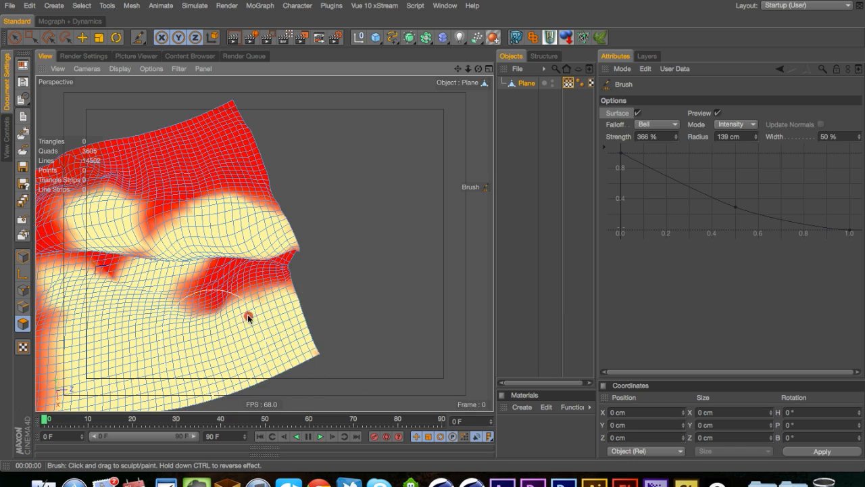
key("1")
mouse_move(172, 288)
left_mouse_down()
mouse_move(309, 182)
mouse_move(186, 195)
mouse_move(205, 337)
left_mouse_up()
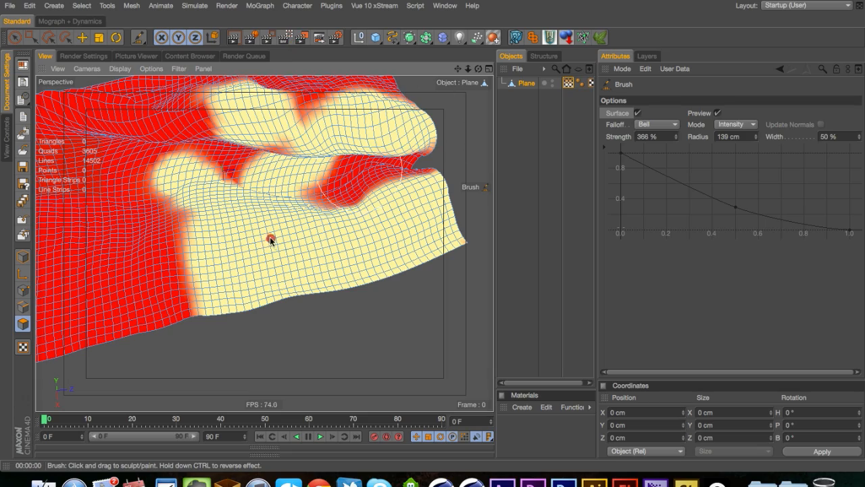
key("3")
mouse_move(270, 240)
left_mouse_down()
mouse_move(289, 73)
mouse_move(288, 130)
left_mouse_up()
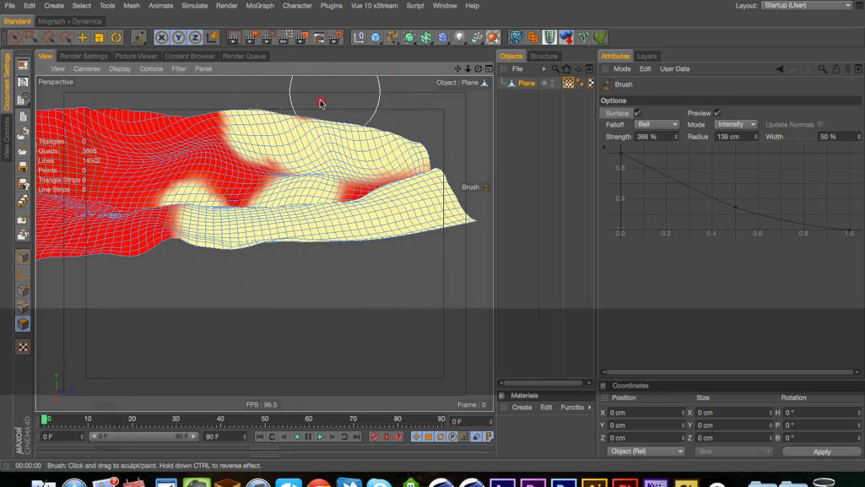
Set the Brush strength to 100%
key("3")
mouse_move(125, 170)
left_mouse_down()
mouse_move(218, 227)
mouse_move(274, 163)
left_mouse_up()
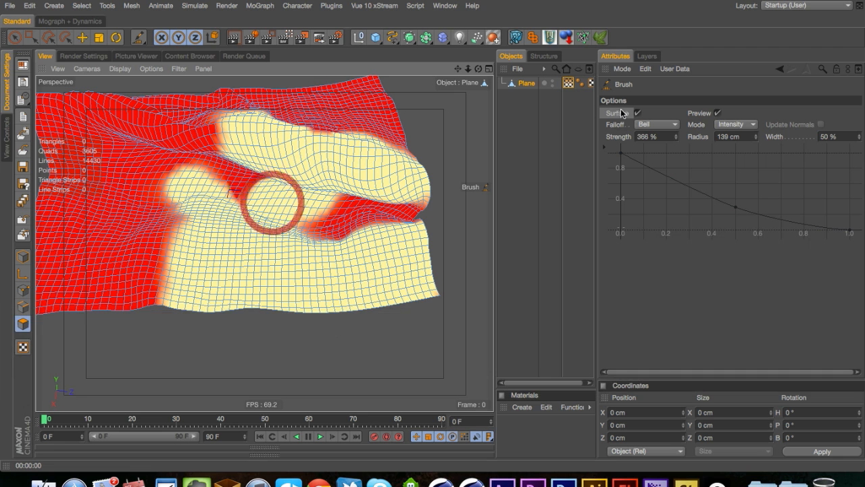
left_click_drag(662, 138, 574, 145)
type("100")
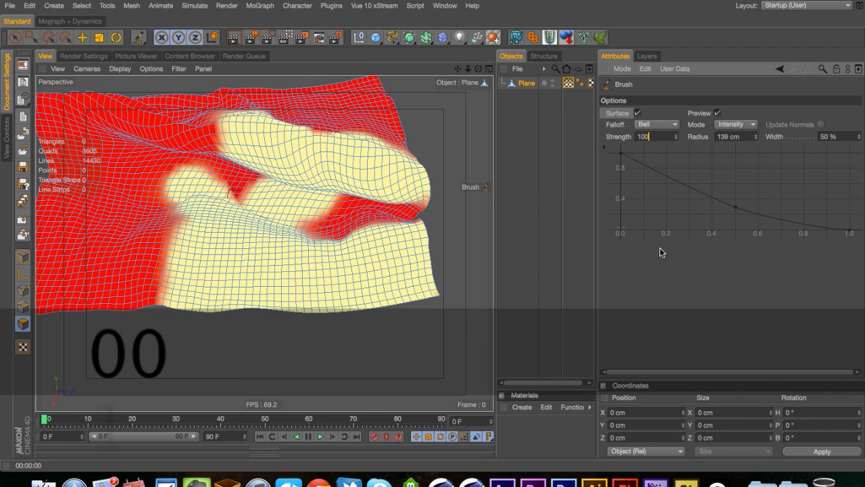
left_click(666, 290)
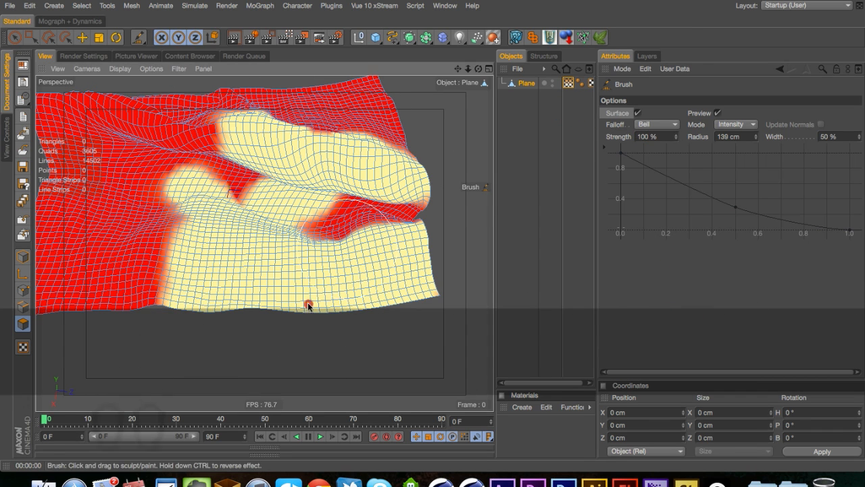
left_click_drag(338, 194, 296, 149)
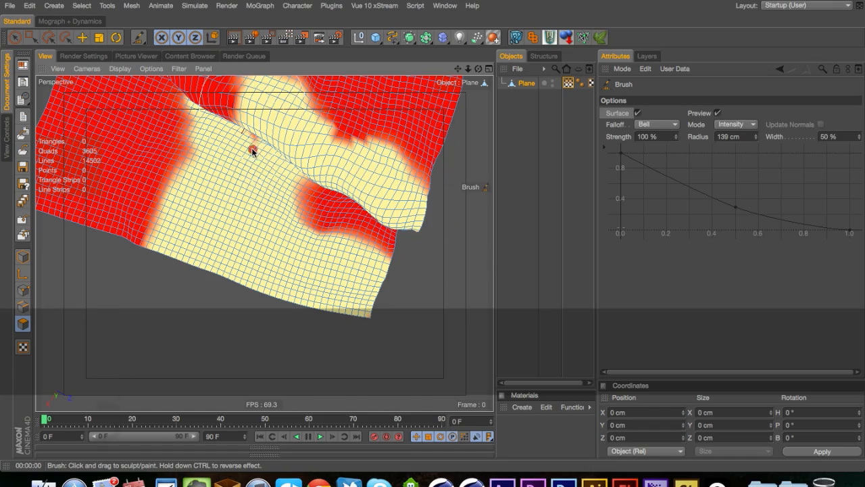
mouse_move(301, 195)
left_mouse_down()
mouse_move(296, 128)
mouse_move(239, 239)
mouse_move(395, 213)
left_mouse_up()
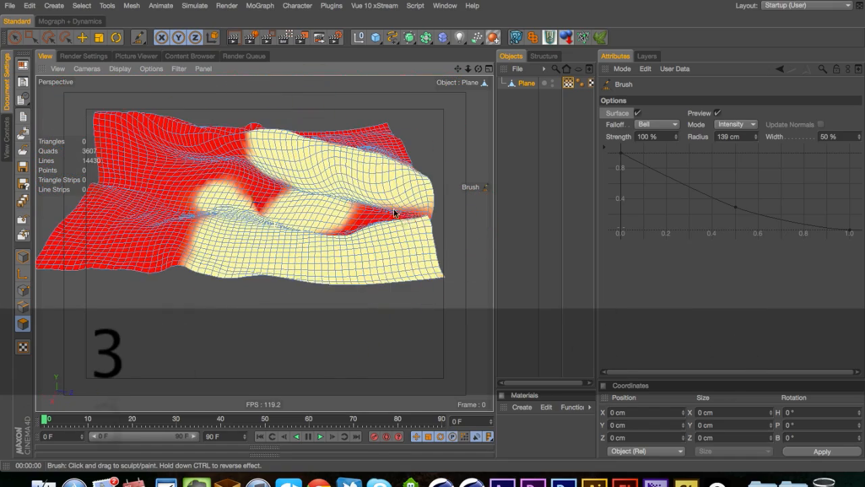
mouse_move(214, 222)
left_mouse_down()
mouse_move(241, 193)
mouse_move(206, 178)
mouse_move(216, 187)
mouse_move(499, 128)
left_mouse_up()
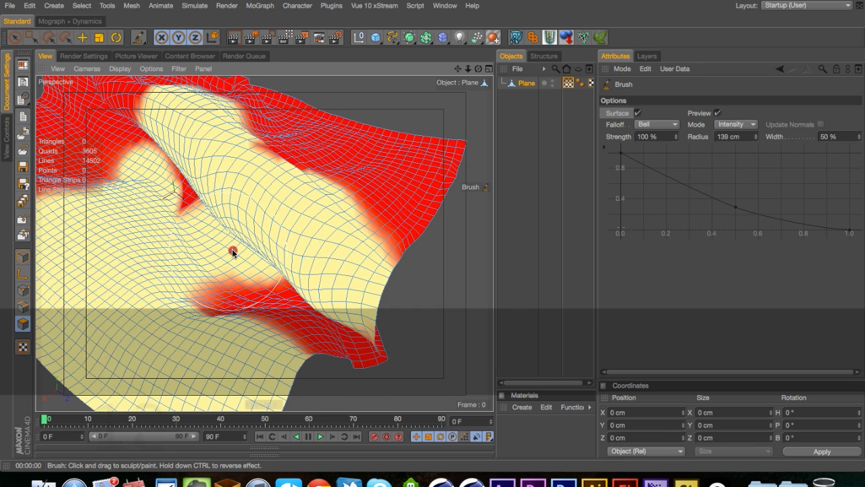
left_click_drag(231, 247, 233, 234)
Add a Jiggle deformer as a child of the plane and assign the painted vertex map as its Stiffness map
left_click(441, 39)
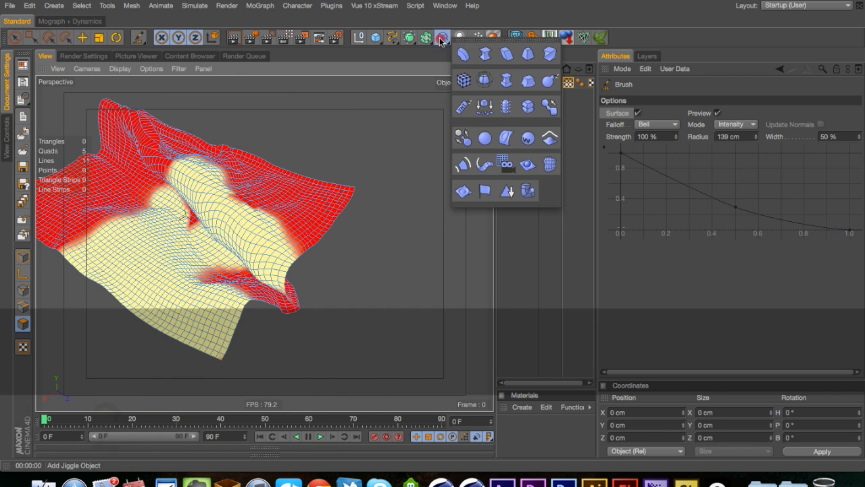
key("shift")
left_click(526, 110, "shift")
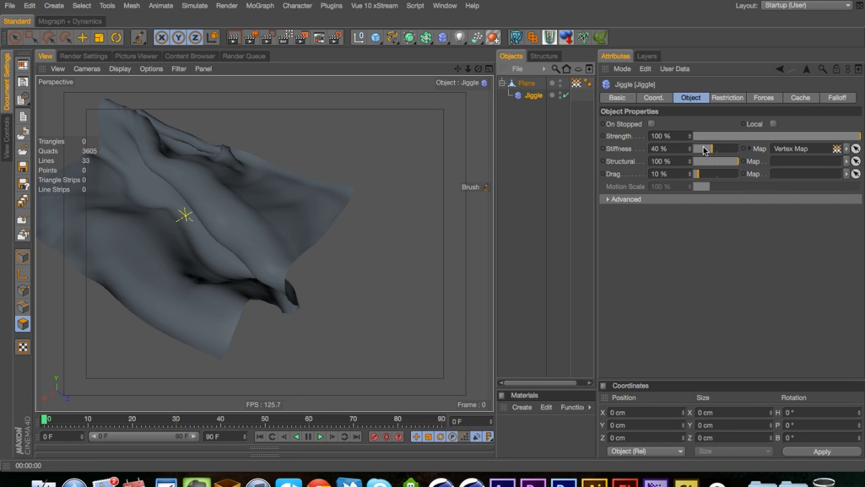
key("1")
left_click_drag(377, 180, 490, 170)
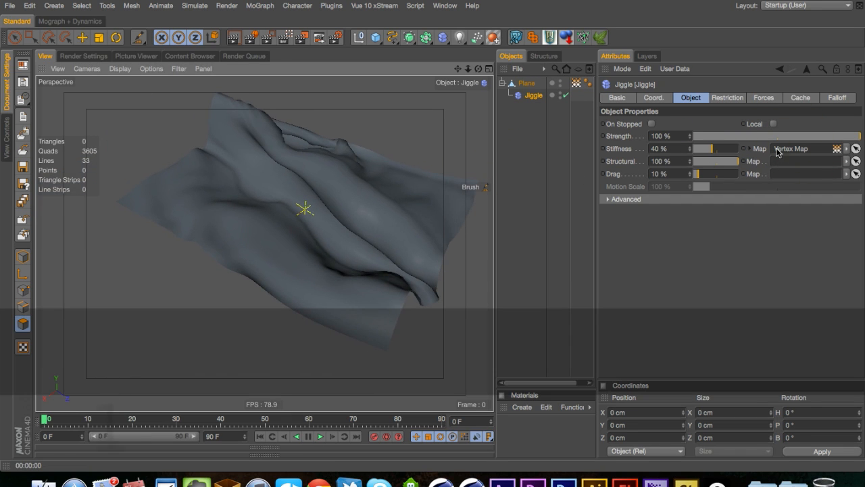
Move and rotate the plane while the animation plays to test the Jiggle deformation with the stiffness vertex map
left_click(15, 37)
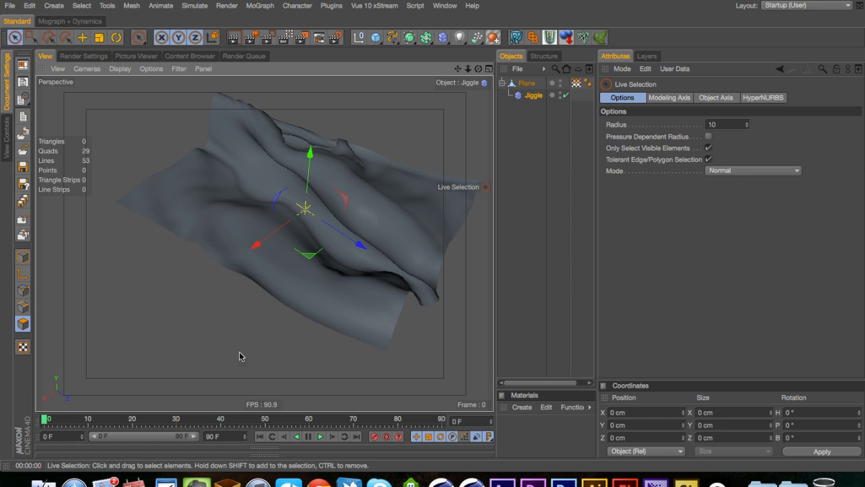
left_click(318, 139)
left_click(526, 84)
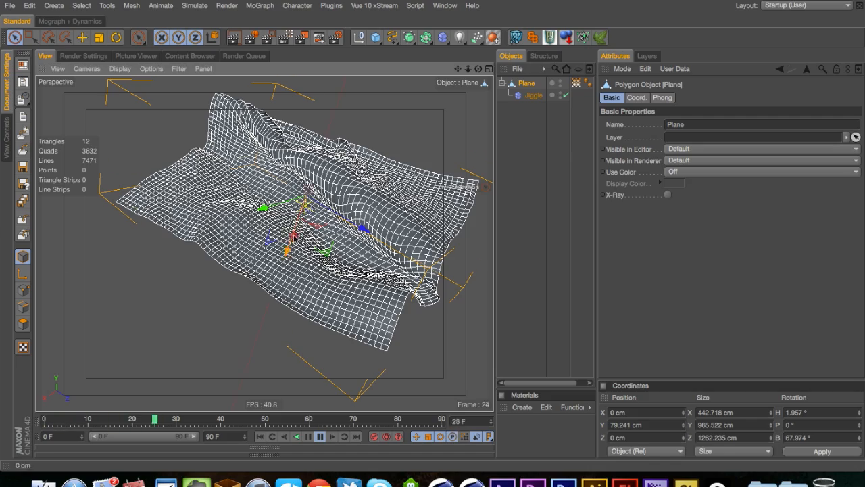
left_click(286, 232)
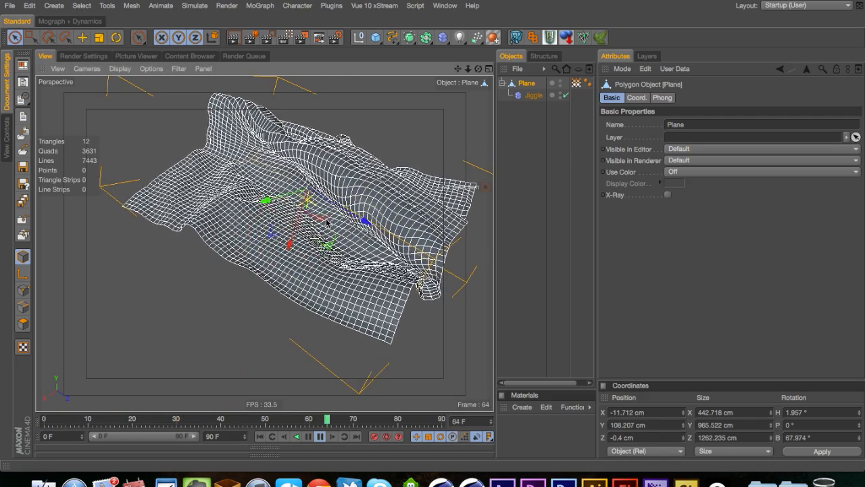
key("r")
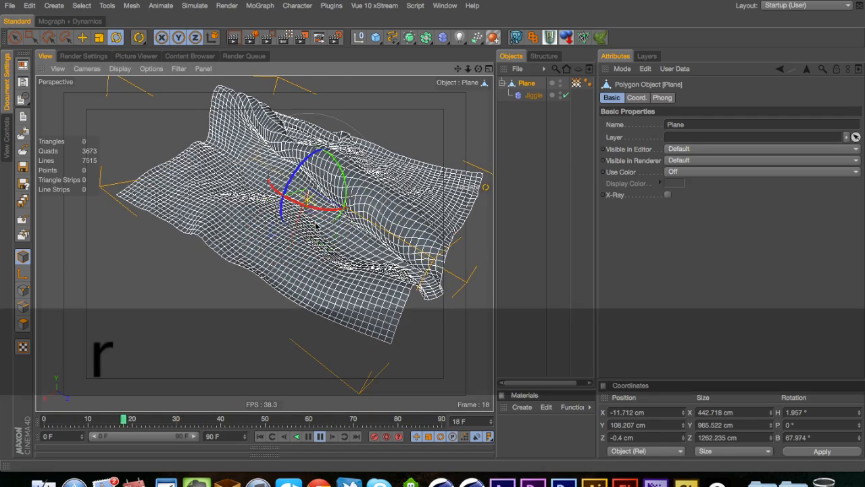
mouse_move(313, 214)
left_mouse_down()
mouse_move(353, 216)
mouse_move(324, 219)
left_mouse_up()
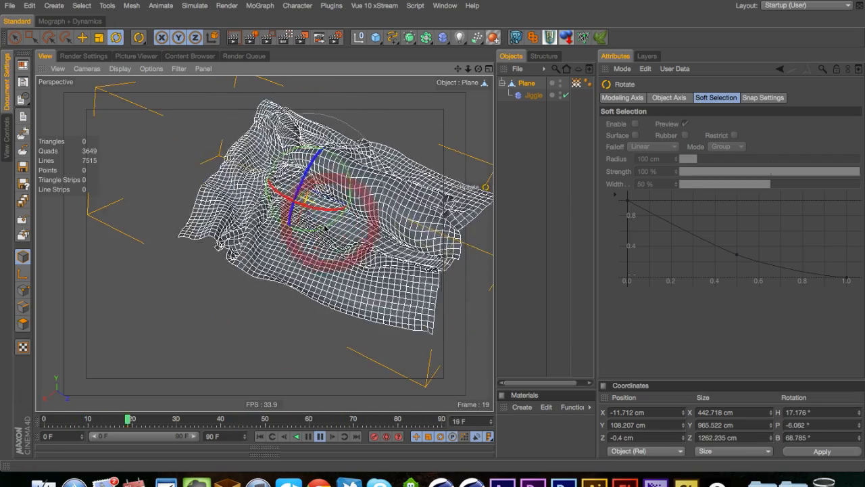
Delete the plane together with its Jiggle deformer and rewind the animation to frame 0
key("super+z")
left_click(527, 83)
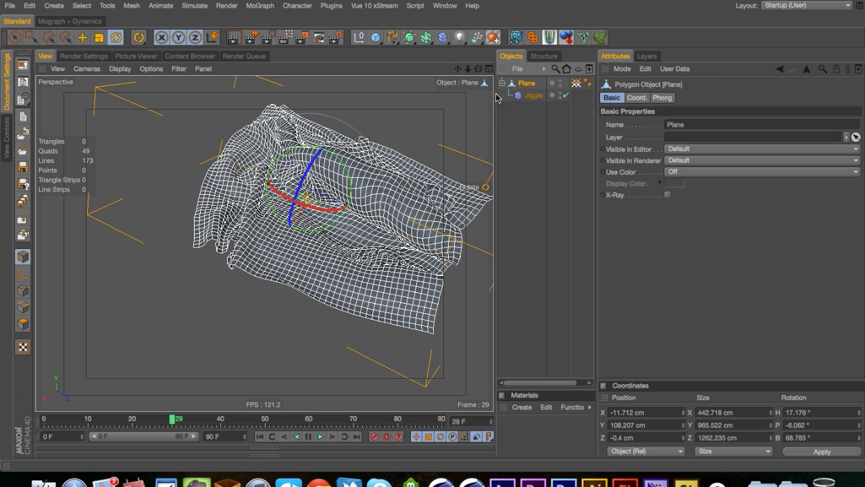
key("Delete")
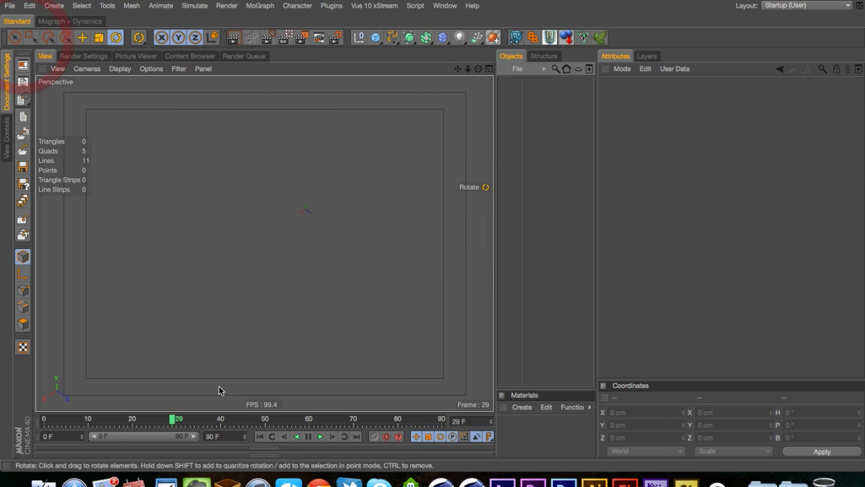
left_click(260, 436)
left_click(132, 5)
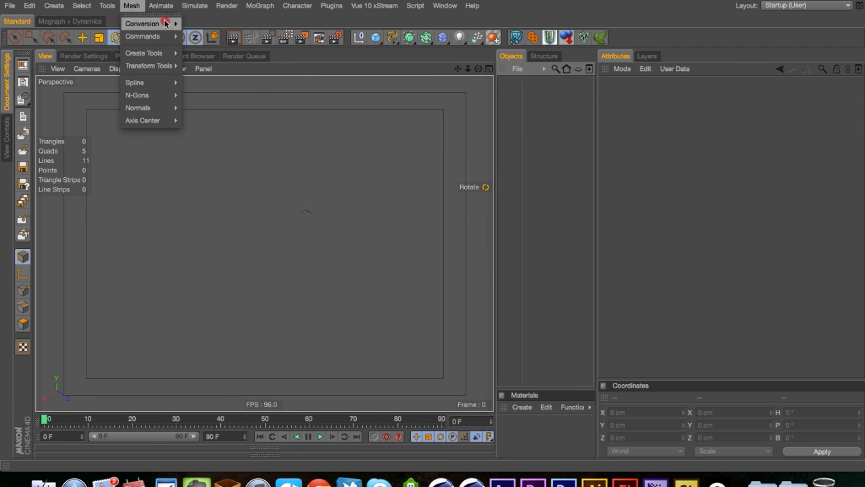
left_click(167, 67)
left_click(155, 97)
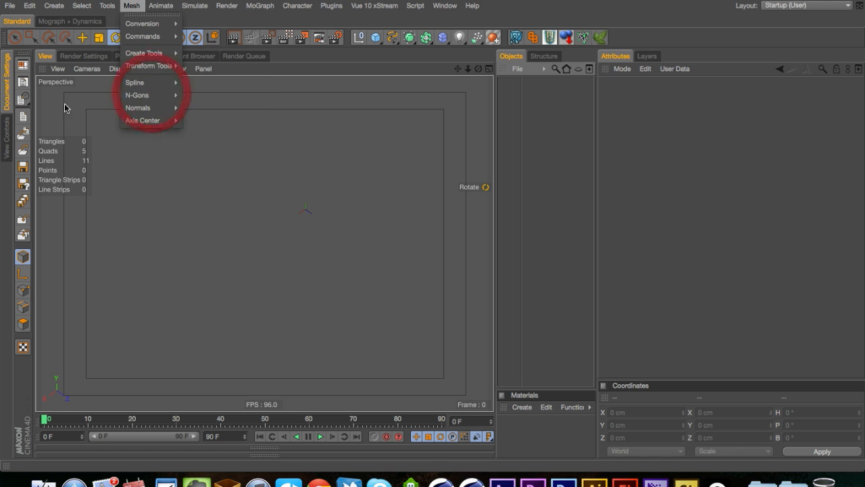
left_click(91, 90)
Switch to the Live Selection tool and display the world grid in the perspective view
left_click(14, 37)
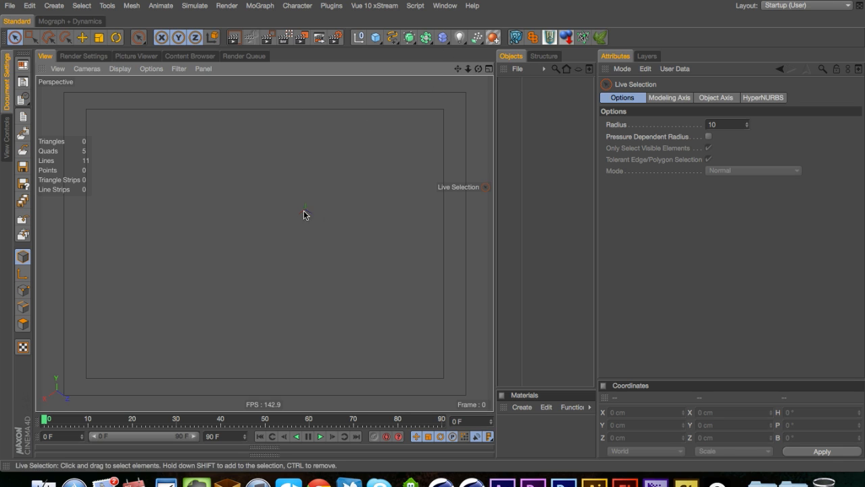
left_click(179, 68)
left_click(221, 249)
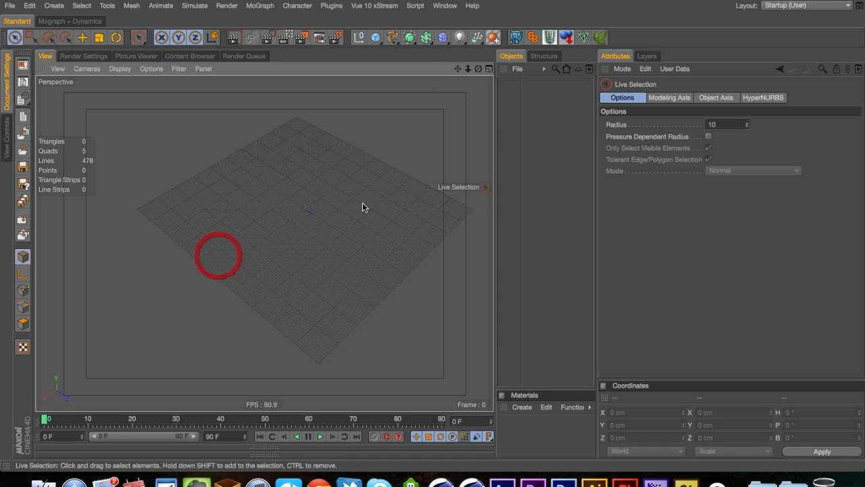
left_click_drag(301, 264, 326, 268, "alt")
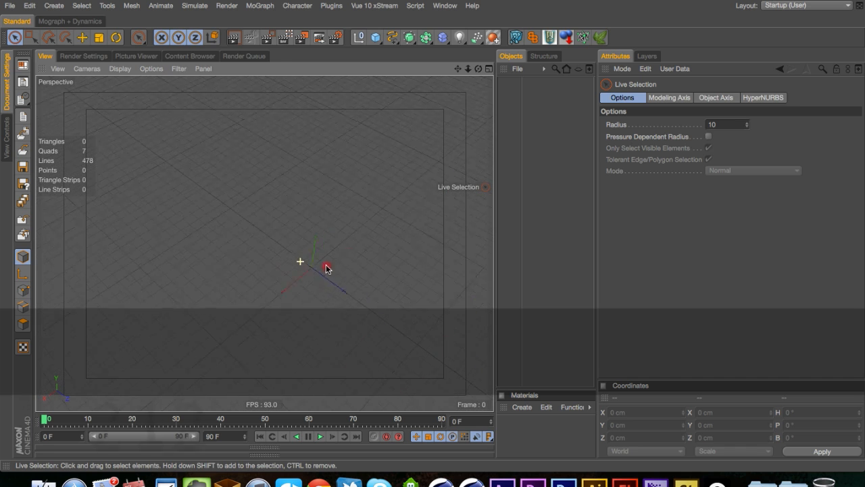
middle_click_drag(306, 267, 269, 261, "alt")
mouse_move(257, 249)
left_mouse_down("alt")
mouse_move(242, 256)
mouse_move(303, 215)
left_mouse_up("alt")
middle_click_drag(250, 239, 262, 244, "alt")
mouse_move(259, 237)
left_mouse_down("alt")
mouse_move(256, 195)
mouse_move(278, 215)
left_mouse_up("alt")
Add a sphere, set its segments to 240 and convert it to an editable polygon object
left_click_drag(375, 37, 466, 55)
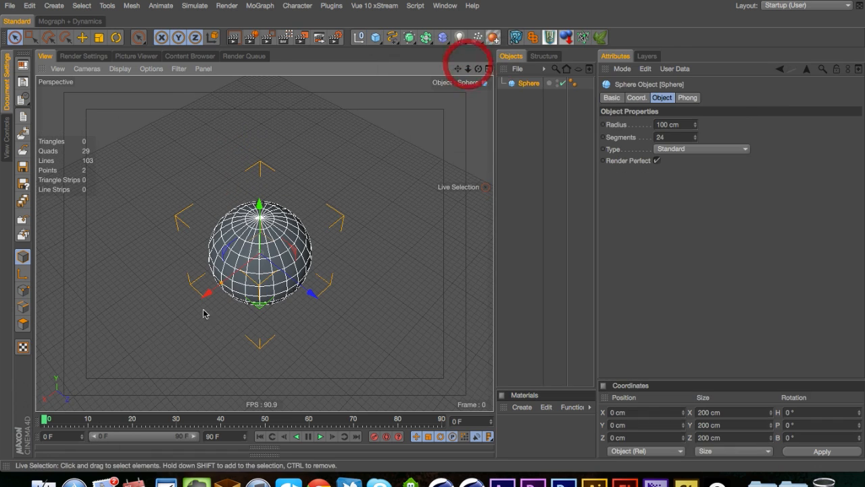
left_click(668, 139)
type("0")
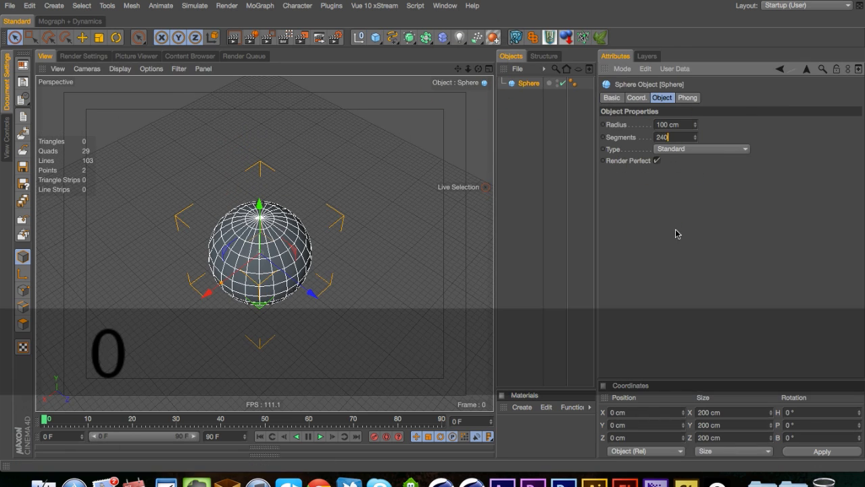
left_click(676, 230)
key("c")
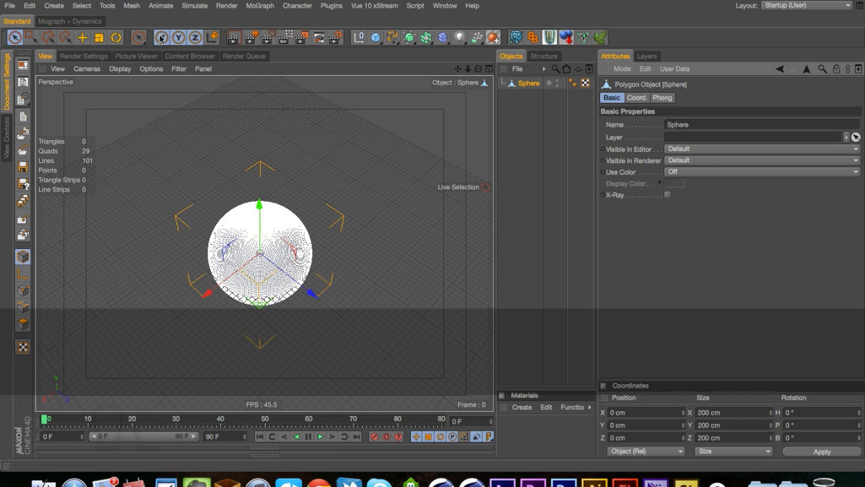
Switch the sphere to polygon editing mode and activate the Brush tool
left_click(132, 6)
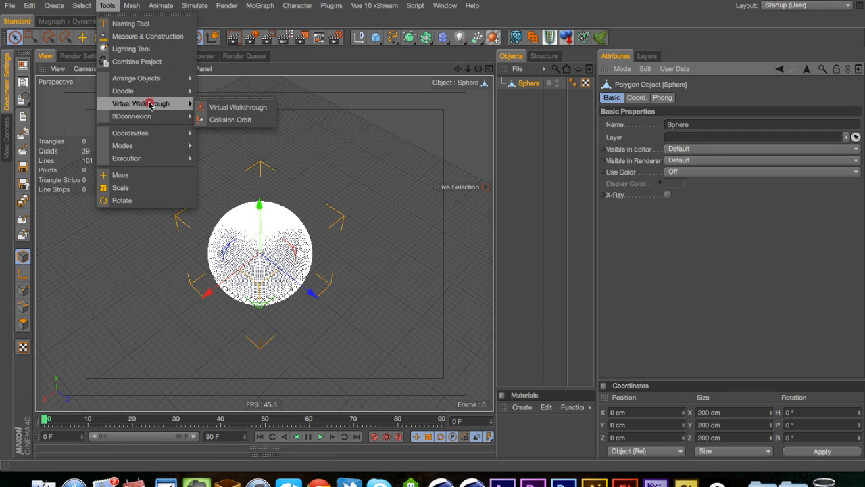
mouse_move(134, 21)
mouse_move(172, 68)
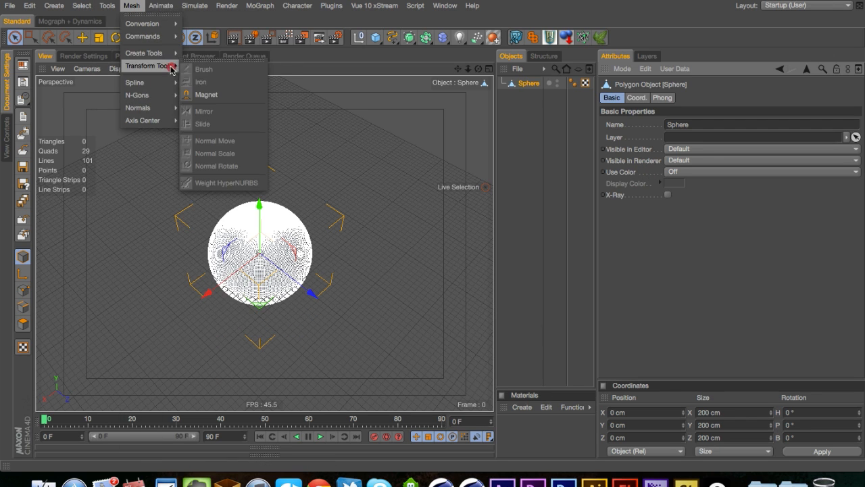
left_click(61, 234)
left_click(23, 324)
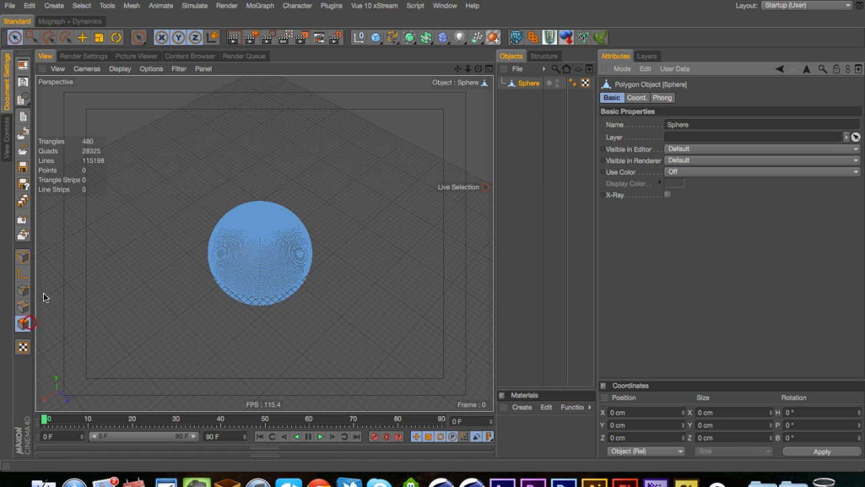
left_click(138, 7)
mouse_move(161, 7)
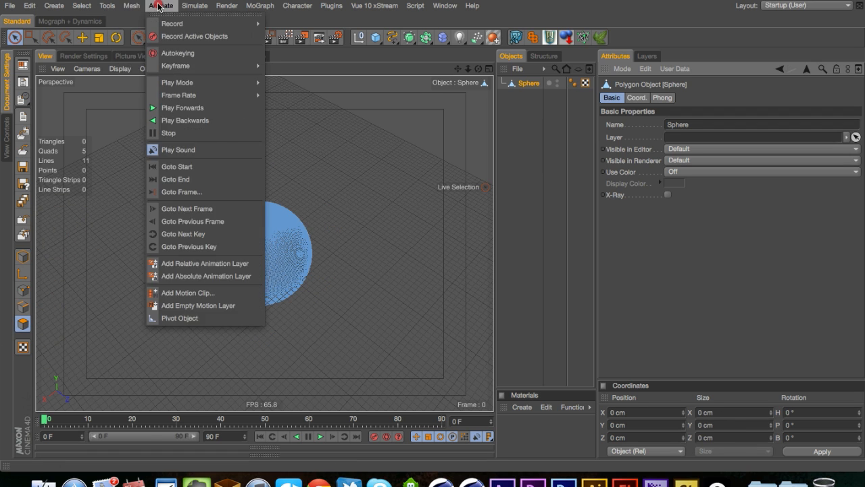
mouse_move(131, 7)
mouse_move(155, 67)
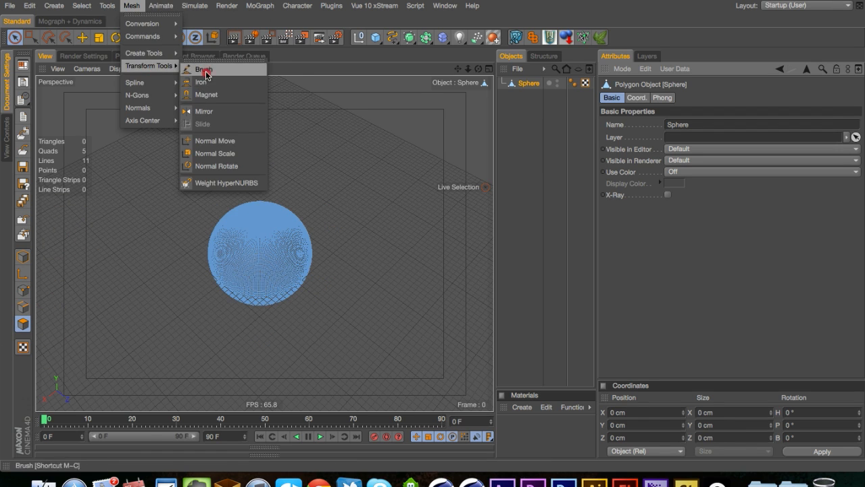
left_click(196, 68)
Set the Brush mode to Surface and sculpt the sphere by pulling its upper surface outward
left_click(736, 125)
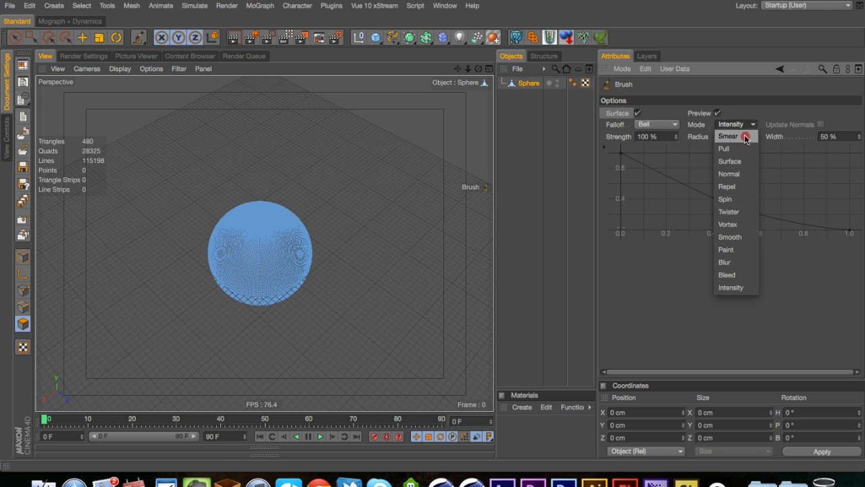
left_click(743, 135)
left_click(735, 124)
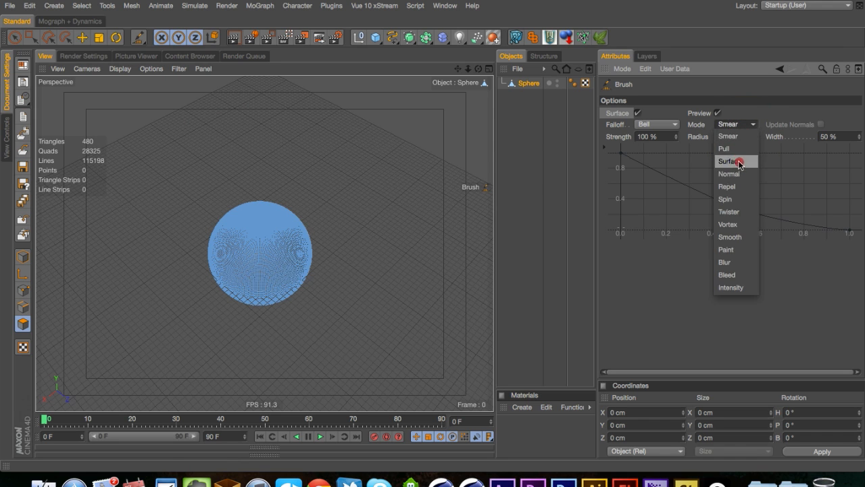
left_click(739, 164)
key("3")
left_click_drag(225, 250, 237, 166)
mouse_move(230, 223)
left_mouse_down()
mouse_move(224, 239)
mouse_move(256, 220)
mouse_move(294, 266)
mouse_move(300, 313)
mouse_move(450, 252)
mouse_move(594, 263)
left_mouse_up()
key("3")
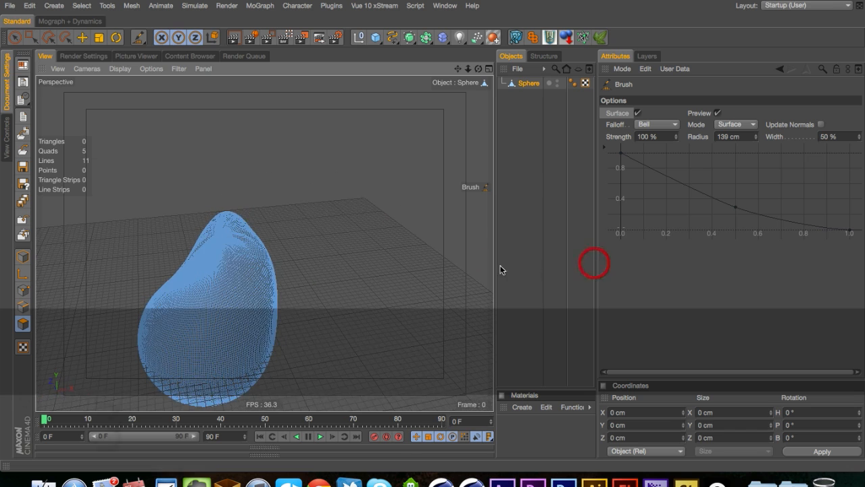
Select all of the sculpted sphere's polygons and subdivide them
key("super+a")
right_click(326, 245)
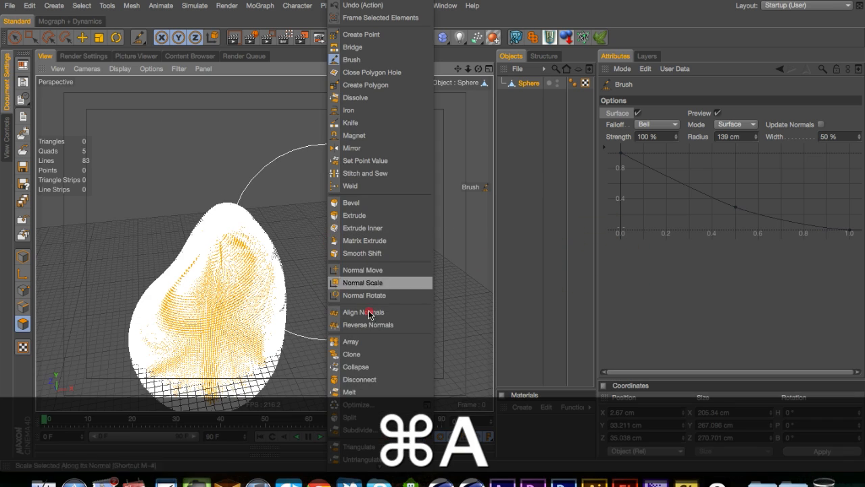
left_click(379, 432)
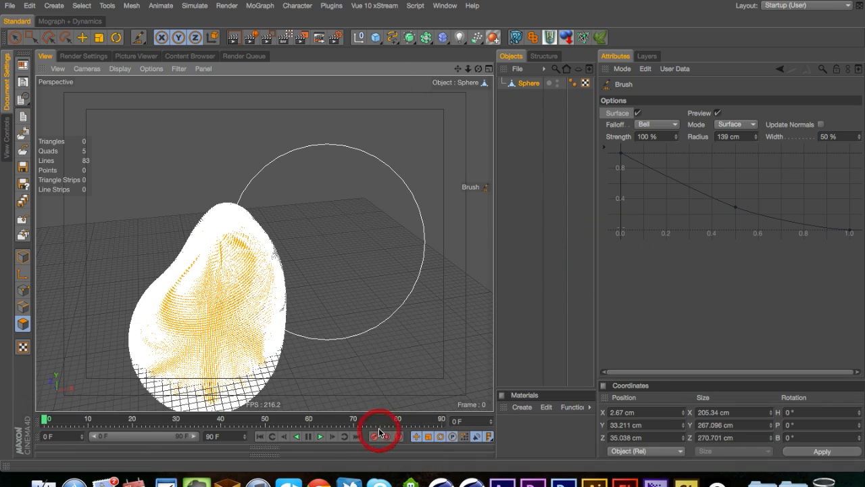
key("1")
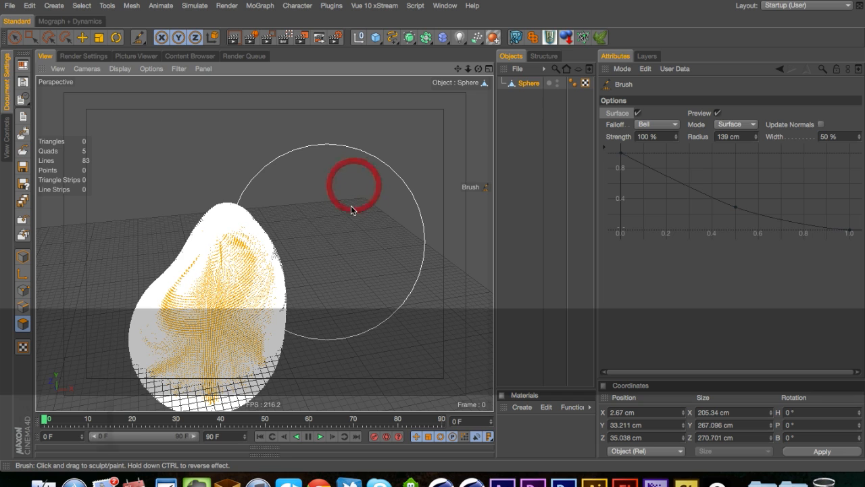
Try pulling the subdivided sphere's side outward with the Surface-mode Brush, and undo the stroke along with the subdivision
key("1")
left_click(325, 242)
key("1")
left_click(340, 157)
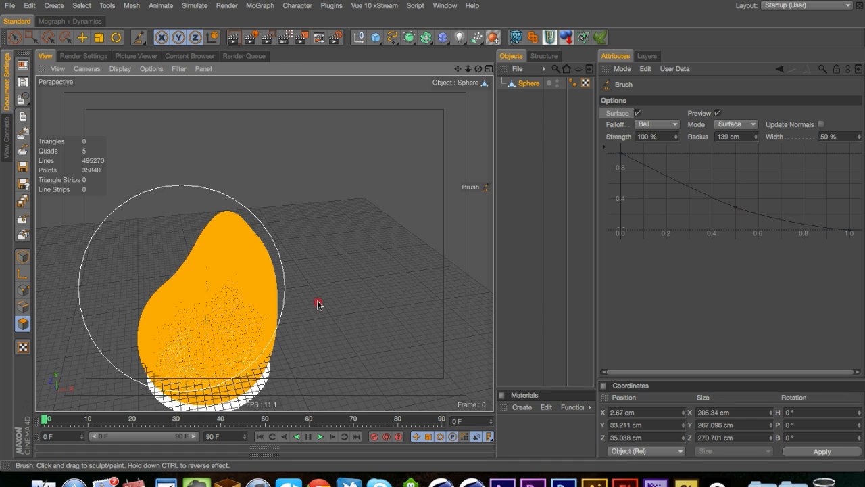
mouse_move(319, 301)
left_mouse_down()
mouse_move(342, 290)
mouse_move(350, 238)
left_mouse_up()
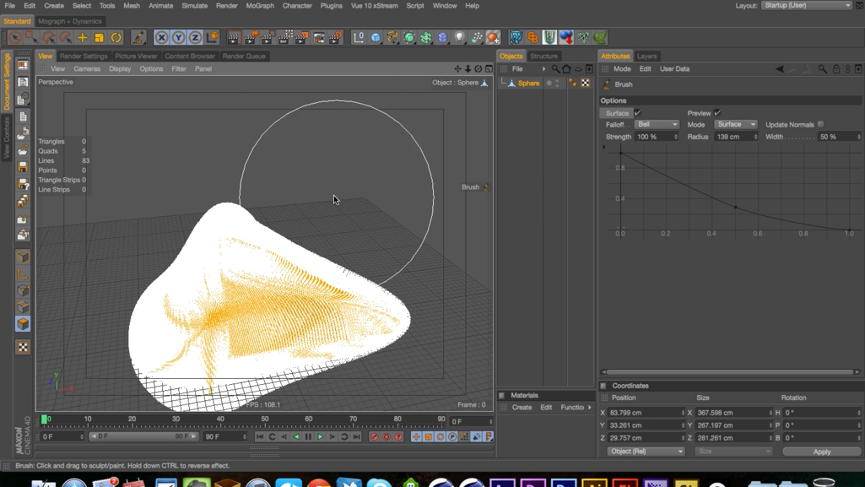
key("super+z")
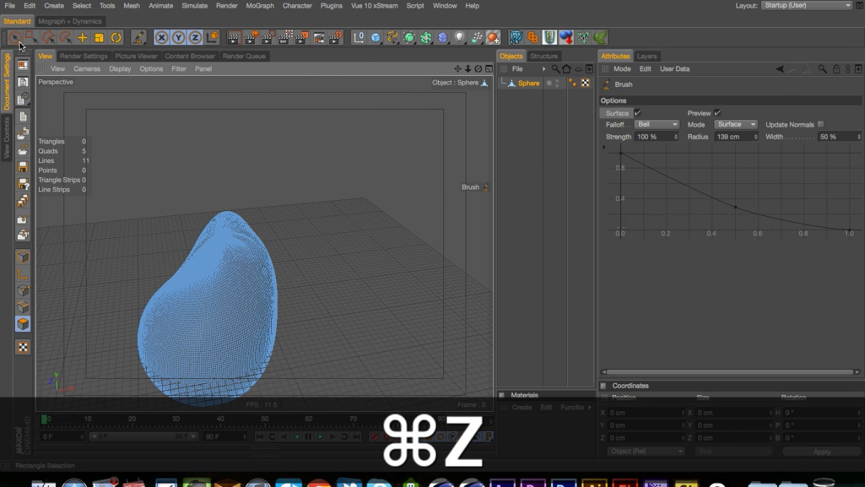
Try a Brush stroke with only a small patch of the sphere's polygons live-selected, and undo both the stroke and the selection
left_click(15, 38)
left_click_drag(152, 291, 223, 299)
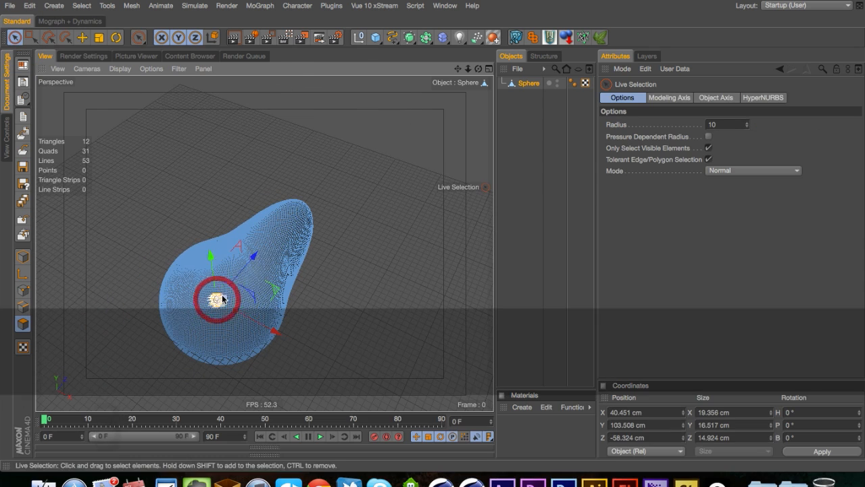
left_click_drag(138, 38, 188, 88)
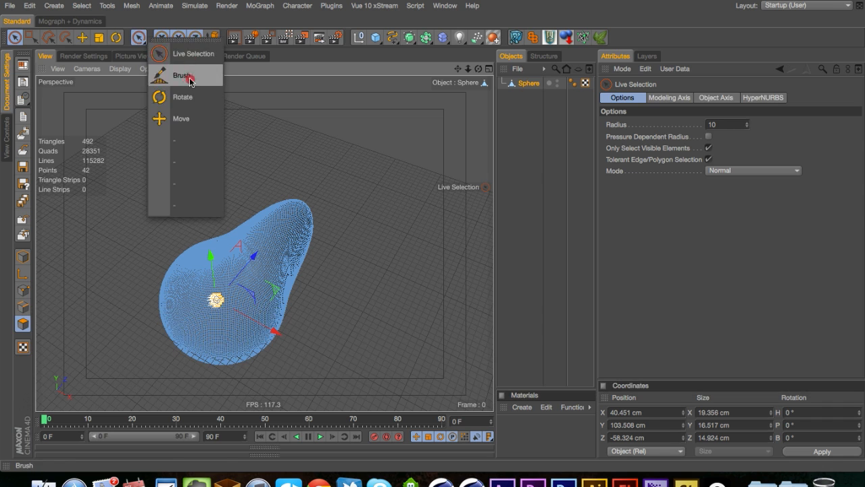
left_click(190, 79)
left_click_drag(210, 284, 245, 252)
key("super+z")
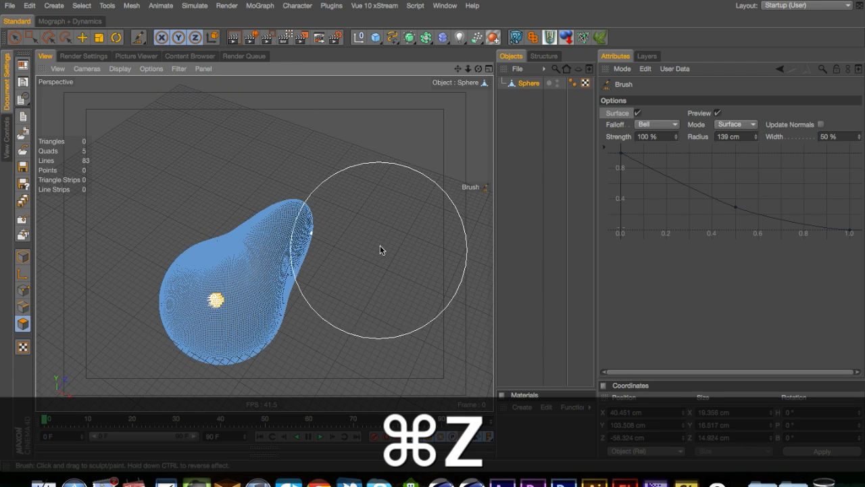
key("v")
left_click(19, 38)
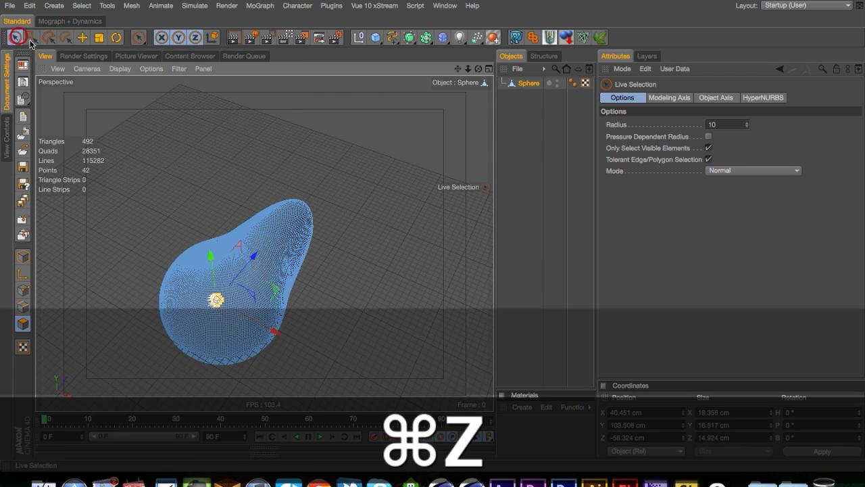
Sculpt the unselected sphere with the Brush, pulling its front surface outward into a long bulge
left_click(138, 38)
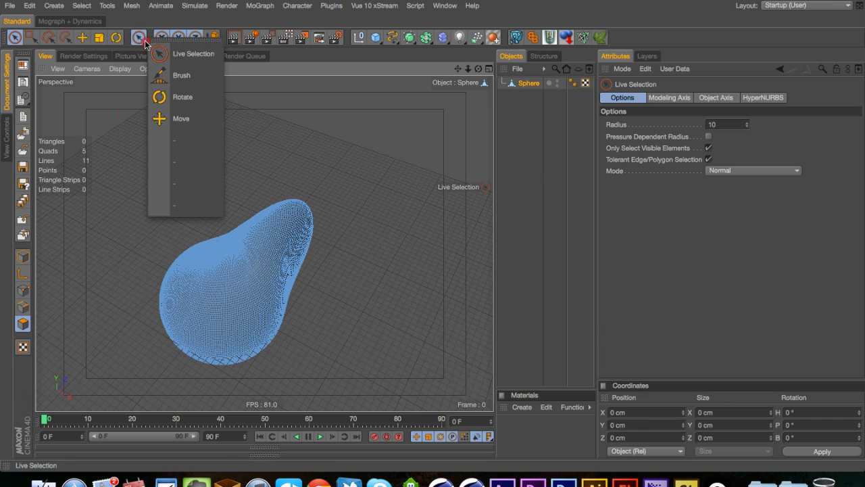
left_click(190, 79)
mouse_move(227, 284)
left_mouse_down()
mouse_move(242, 284)
mouse_move(259, 313)
mouse_move(486, 237)
mouse_move(435, 256)
left_mouse_up()
key("3")
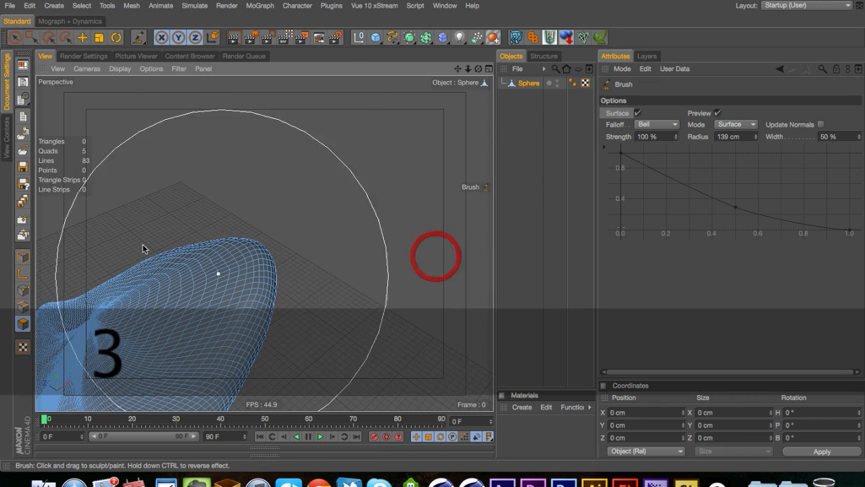
Try a Brush stroke with a curved strip of polygons live-selected on the bulge, and undo the stroke and selection
left_click(15, 38)
mouse_move(201, 301)
left_mouse_down()
mouse_move(183, 336)
mouse_move(146, 270)
left_mouse_up()
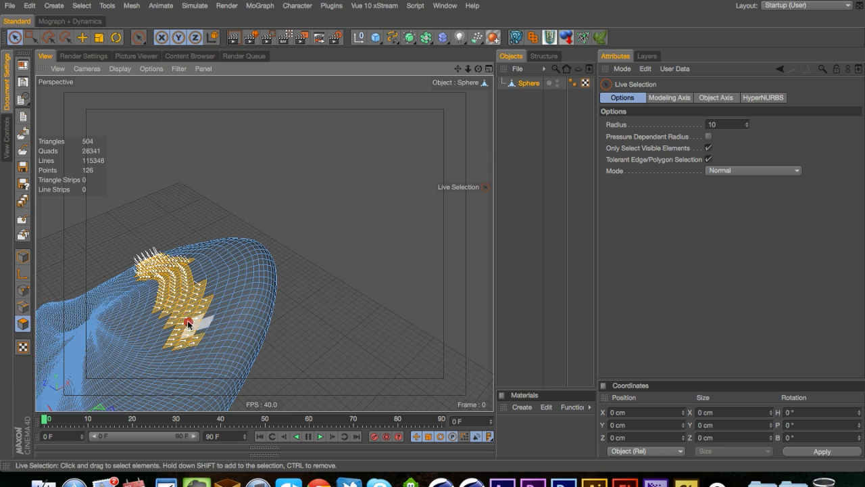
left_click_drag(143, 41, 184, 81)
mouse_move(182, 288)
left_mouse_down()
mouse_move(201, 292)
mouse_move(154, 245)
mouse_move(173, 313)
mouse_move(303, 288)
mouse_move(156, 354)
mouse_move(157, 265)
mouse_move(135, 284)
mouse_move(41, 228)
mouse_move(21, 188)
mouse_move(241, 361)
mouse_move(410, 381)
mouse_move(151, 299)
mouse_move(284, 257)
mouse_move(236, 286)
mouse_move(401, 256)
mouse_move(386, 277)
mouse_move(271, 277)
mouse_move(257, 311)
mouse_move(396, 283)
mouse_move(397, 411)
mouse_move(367, 386)
left_mouse_up()
key("super+z")
key("super+z")
key("super+z")
key("super+z")
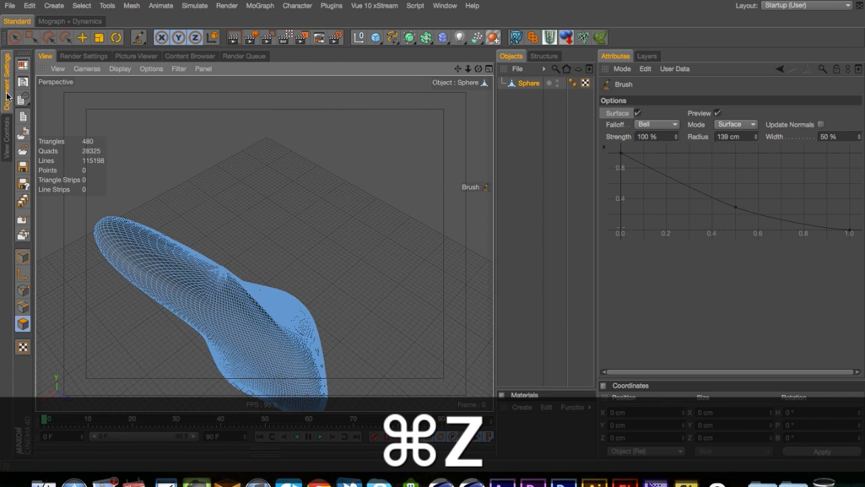
Close the Untitled 4 sphere project without saving its changes
key("super+w")
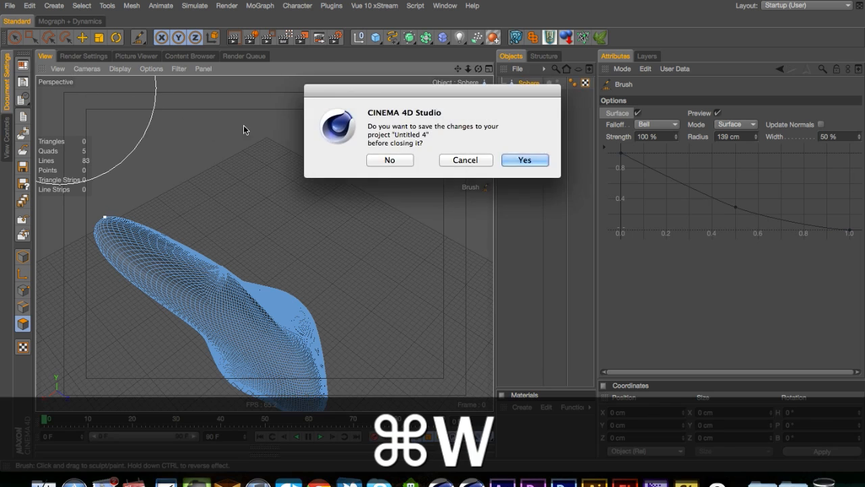
left_click(390, 161)
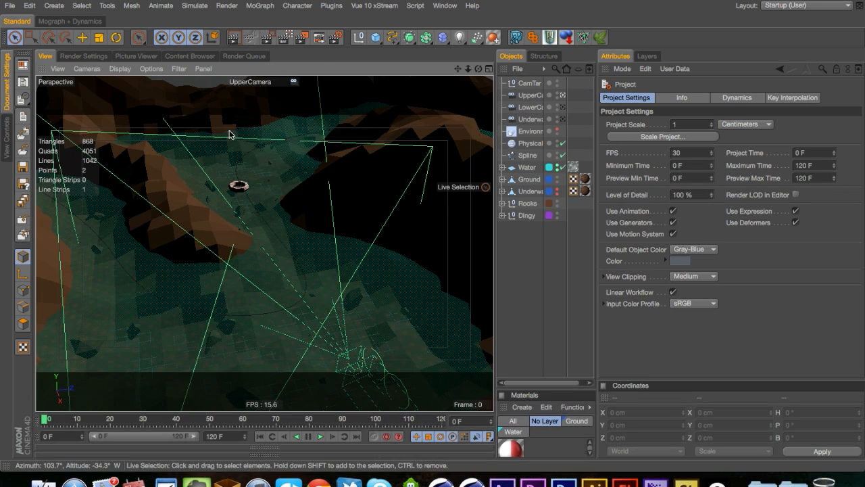
View the finished low-poly river render with the dinghy in a maximized Picture Viewer
left_click(190, 56)
left_click(137, 55)
key("ctrl+Tab")
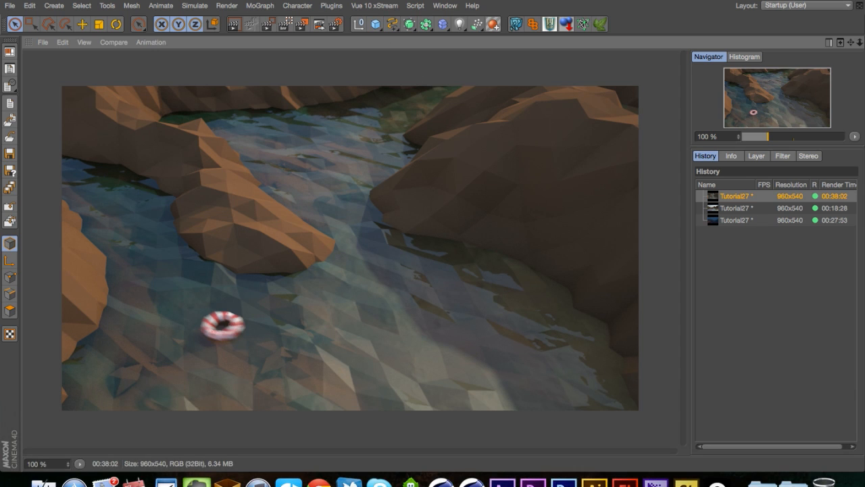
left_click(297, 0)
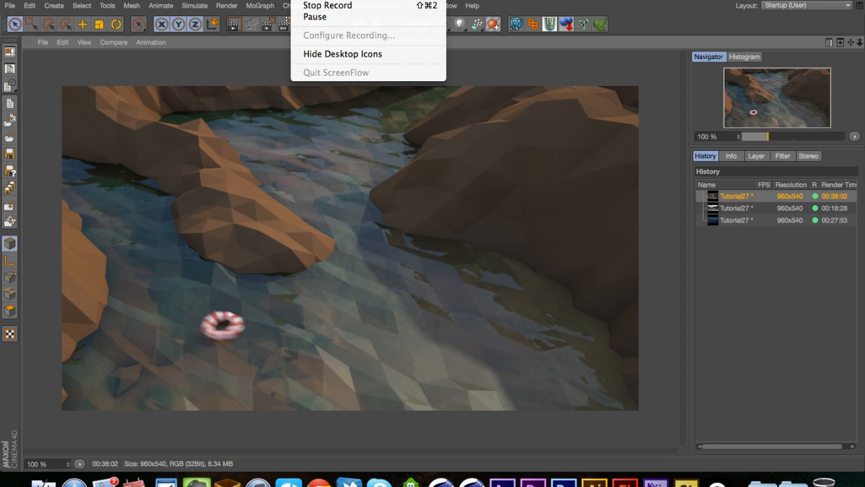